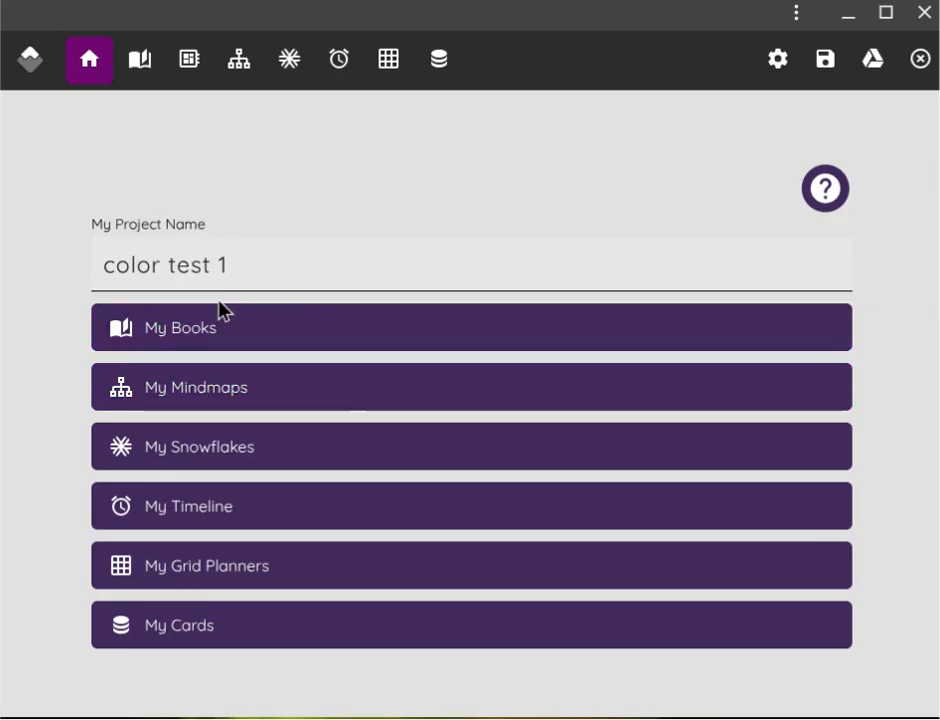
- Open the first section of the existing book in My Books, with the section sidebar pinned open
left_click(261, 337)
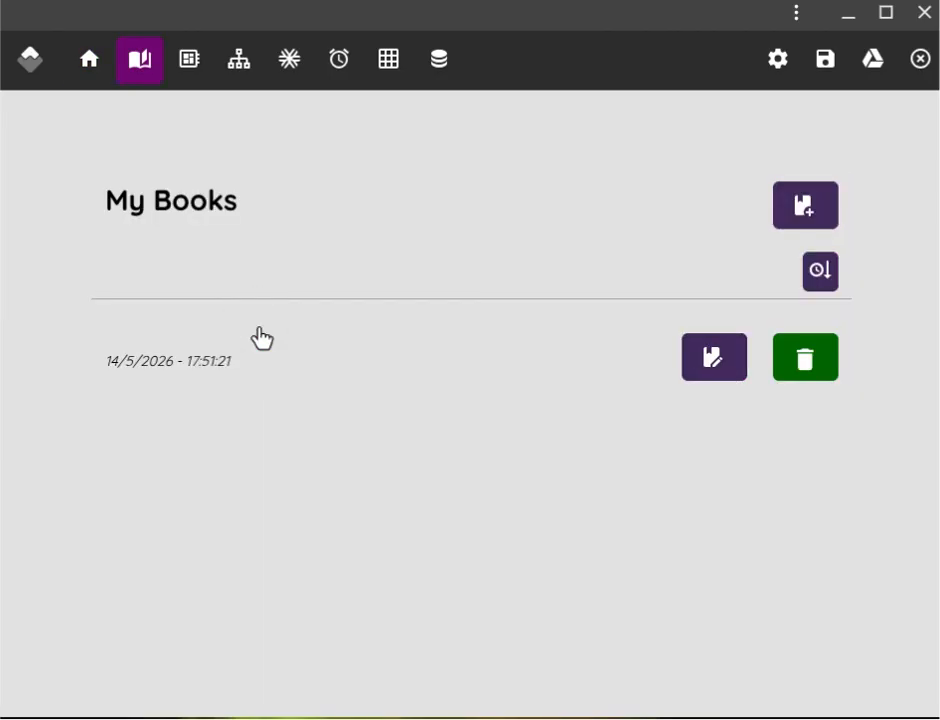
left_click(713, 364)
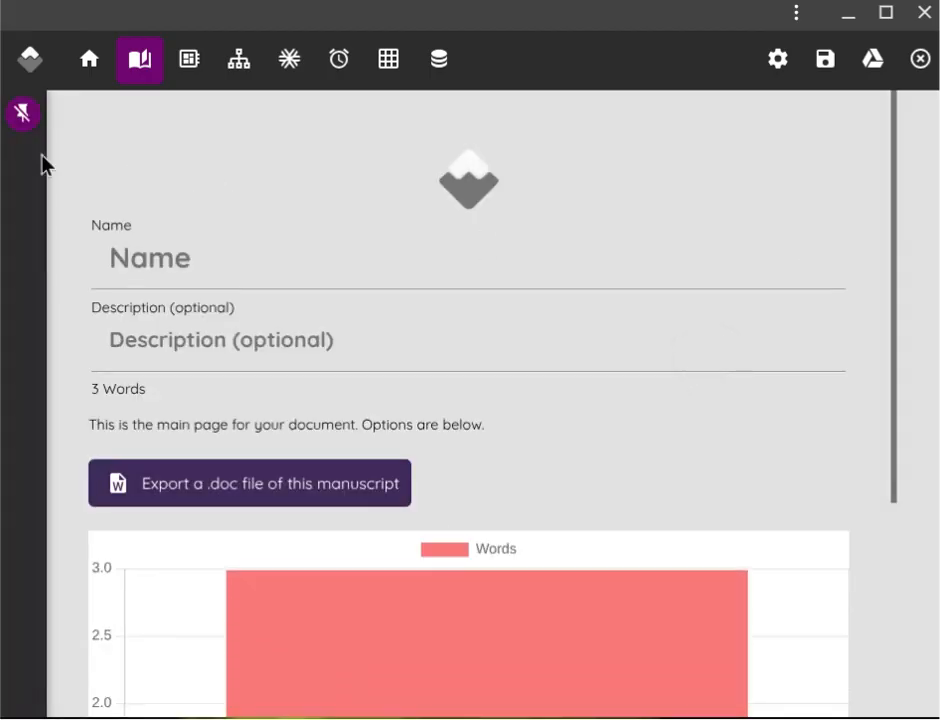
mouse_move(42, 163)
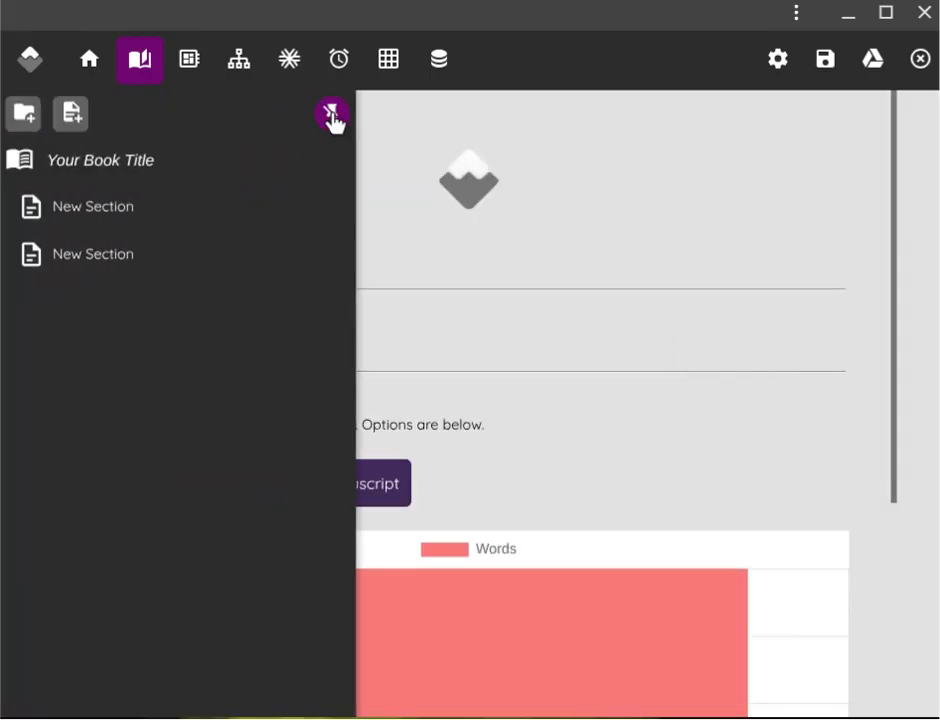
left_click(332, 116)
left_click(100, 208)
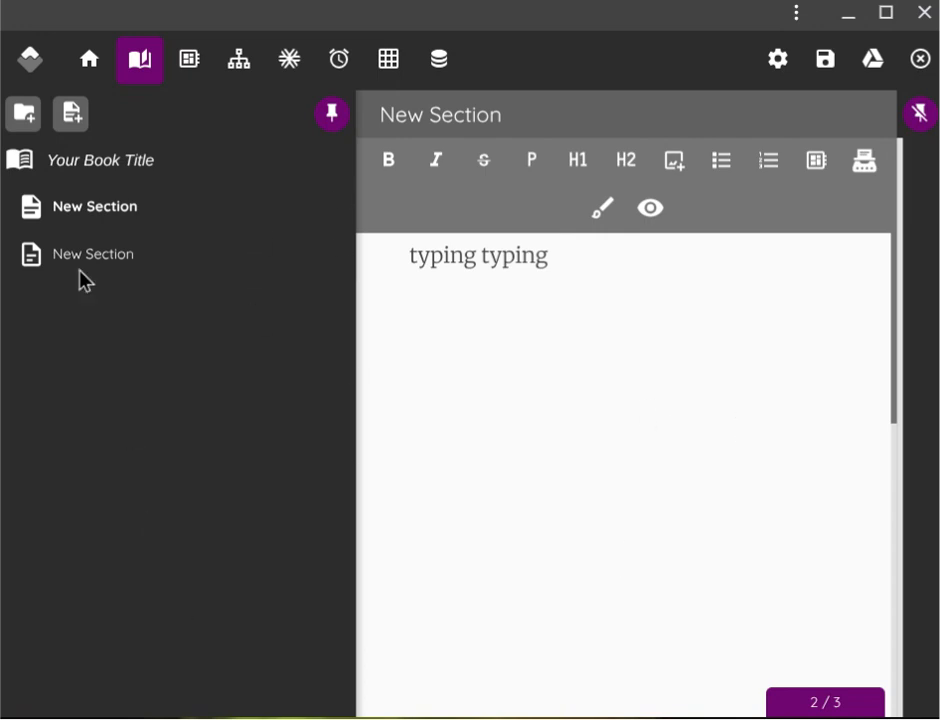
- Return to the project home and switch the interface theme to Light Theme
left_click(89, 64)
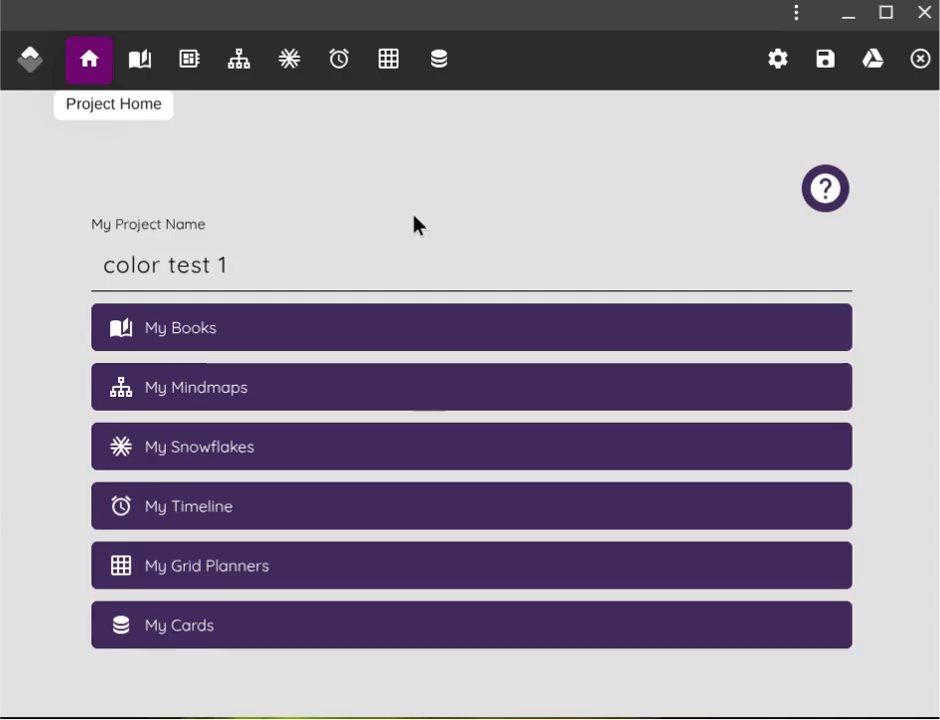
left_click(777, 60)
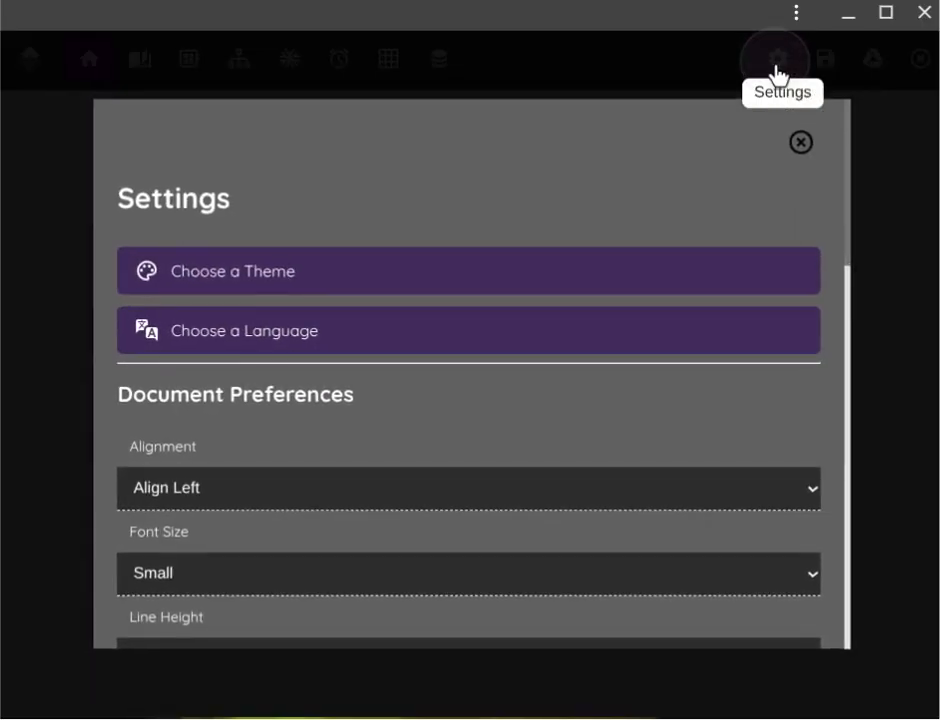
left_click(527, 288)
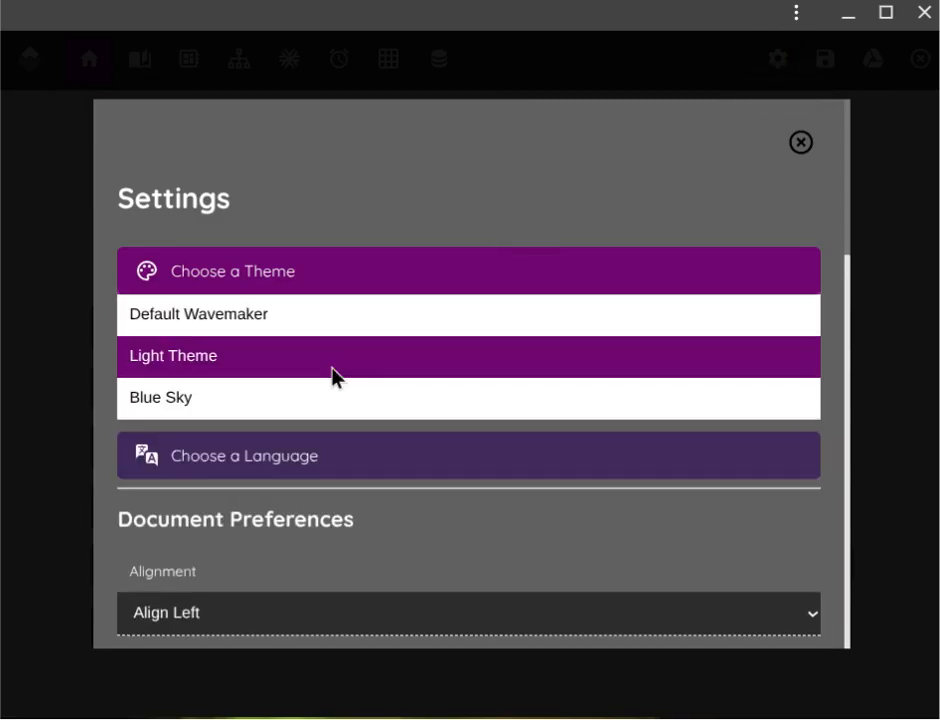
left_click(333, 377)
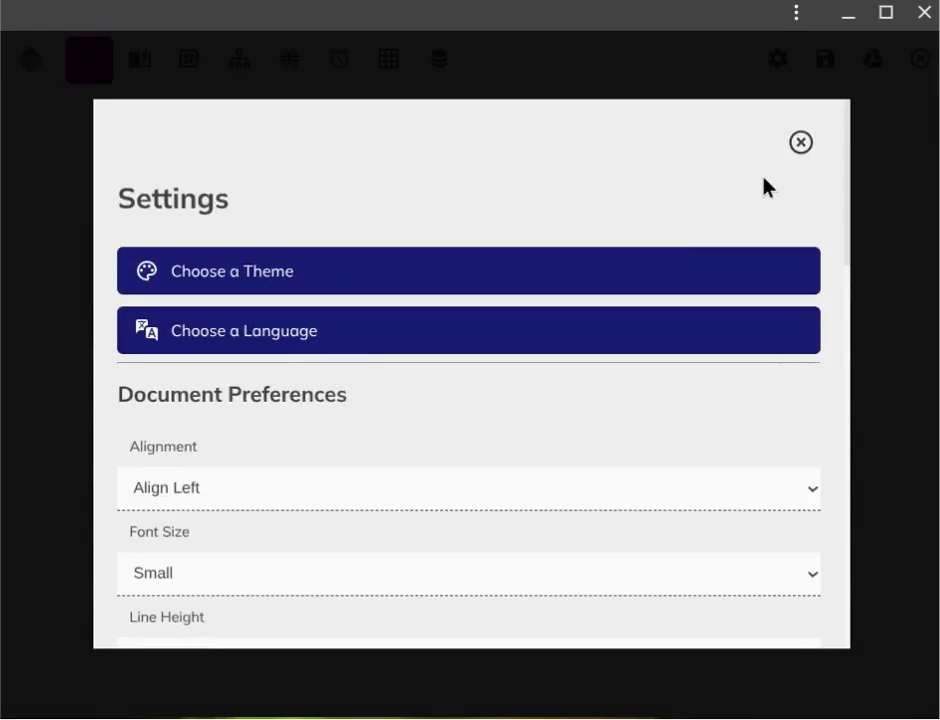
left_click(803, 142)
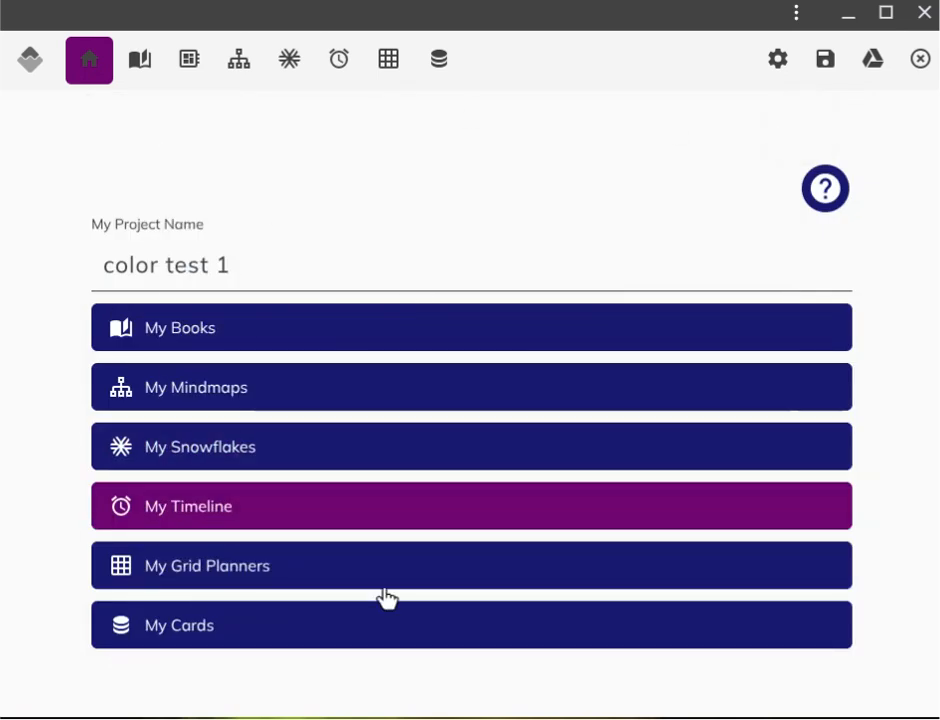
- Reopen the book from My Books and view its first section in the light theme
left_click(380, 334)
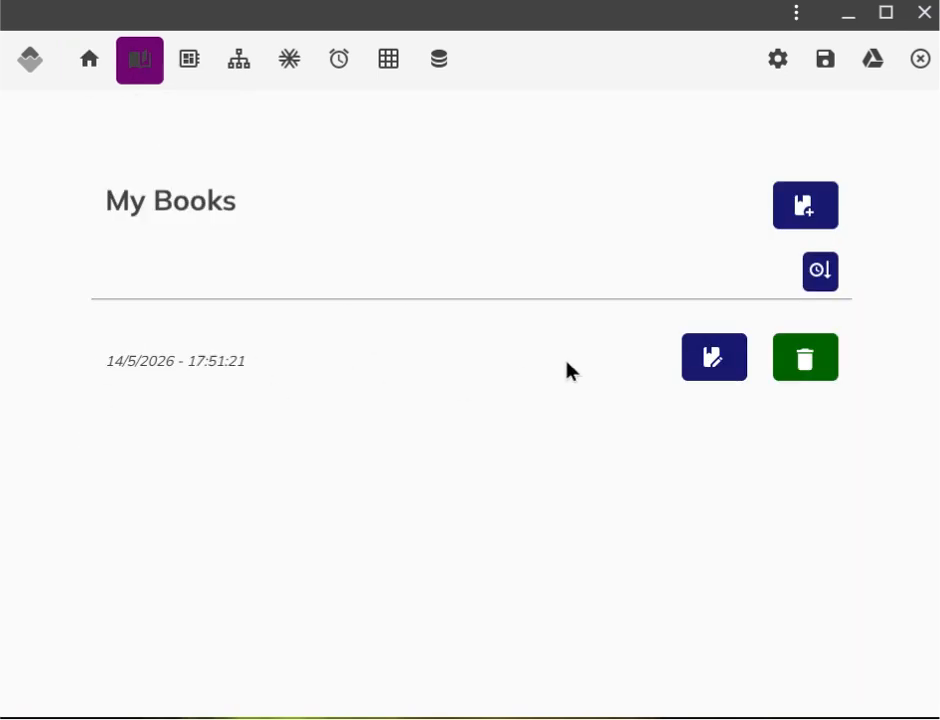
left_click(696, 365)
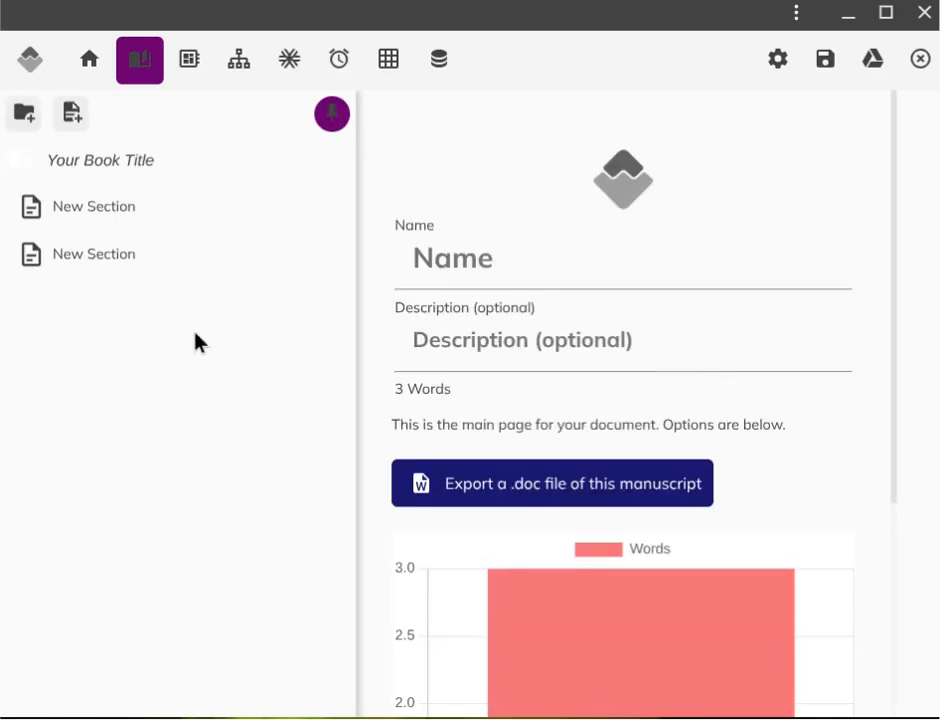
left_click(82, 209)
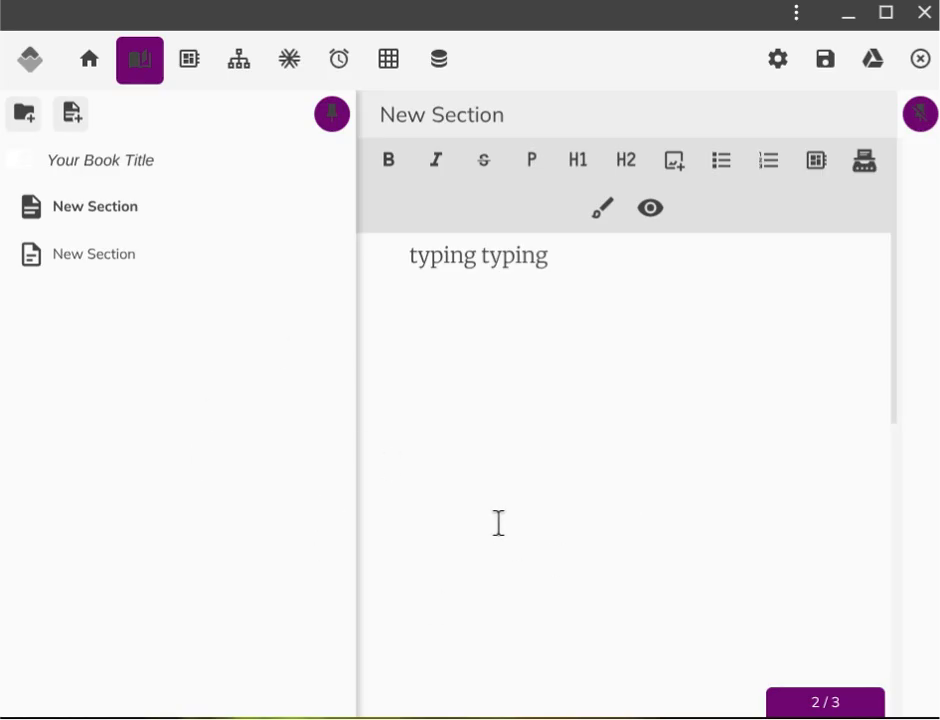
- Change the interface theme to Blue Sky and return to the open section
left_click(781, 72)
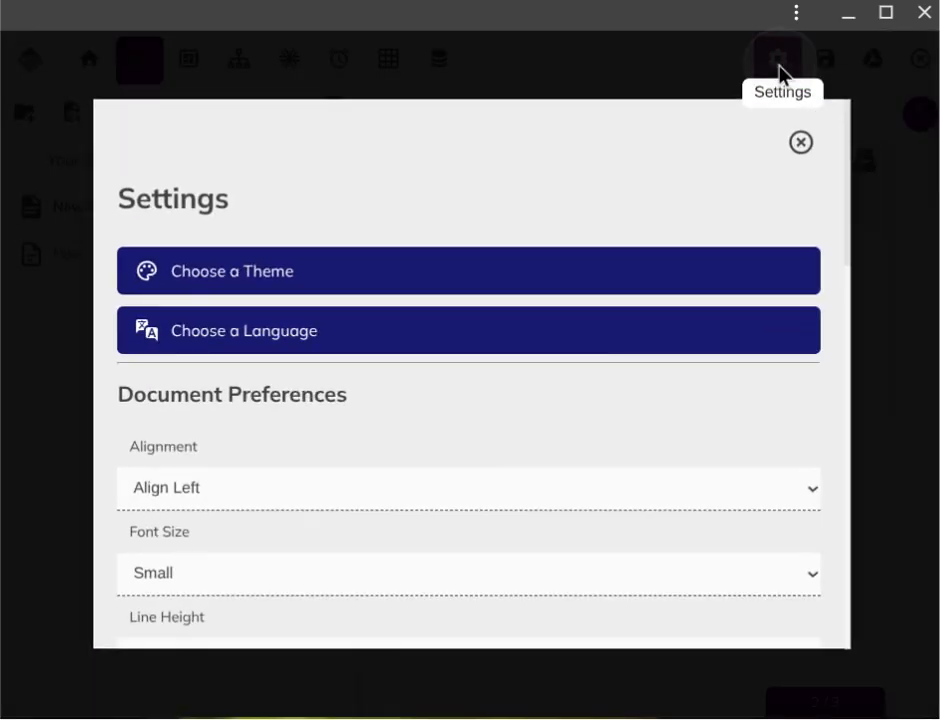
left_click(655, 272)
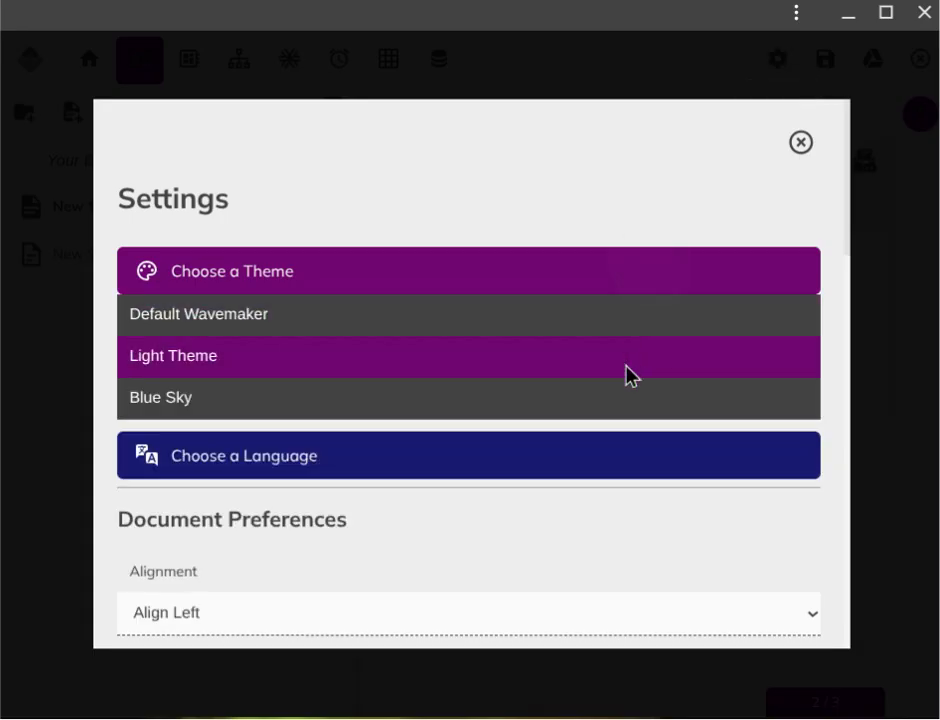
left_click(622, 399)
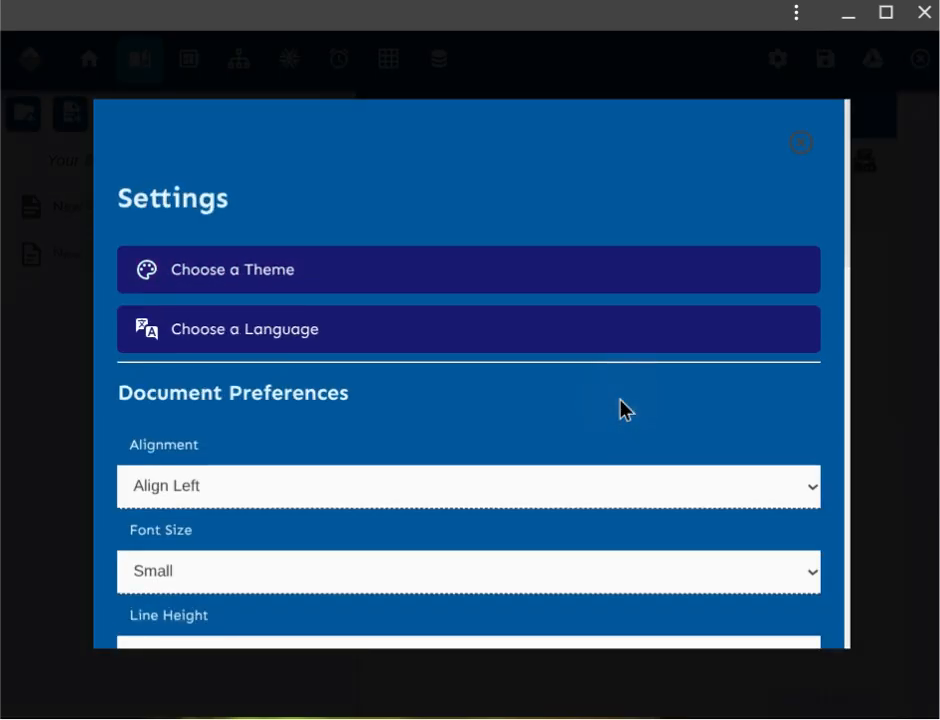
left_click(800, 145)
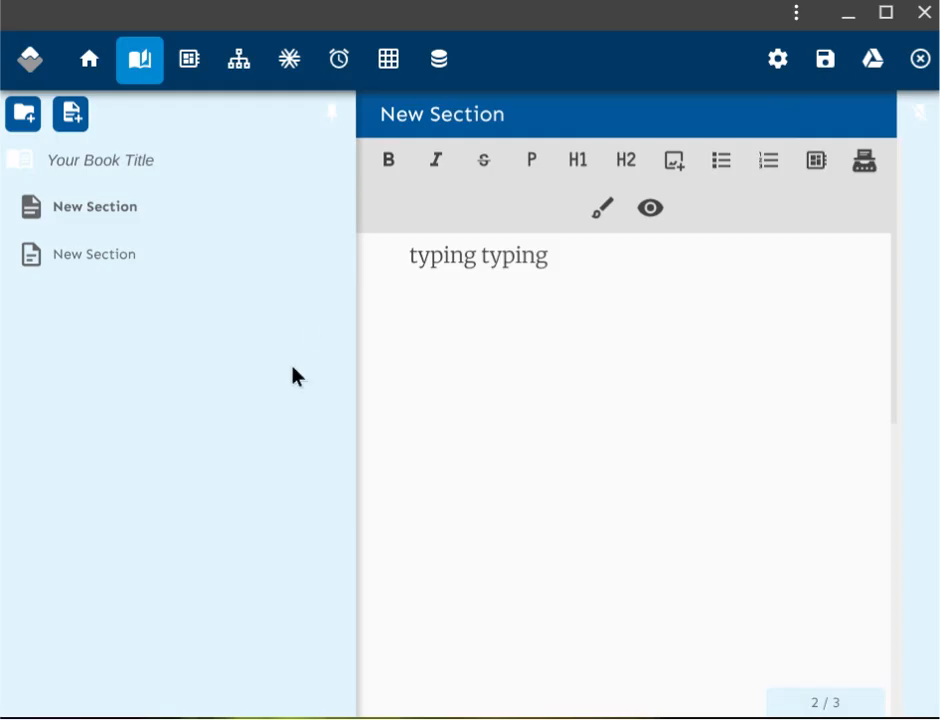
- Check the Blue Sky theme on the project home and My Books pages, ending in the book's second section
left_click(86, 68)
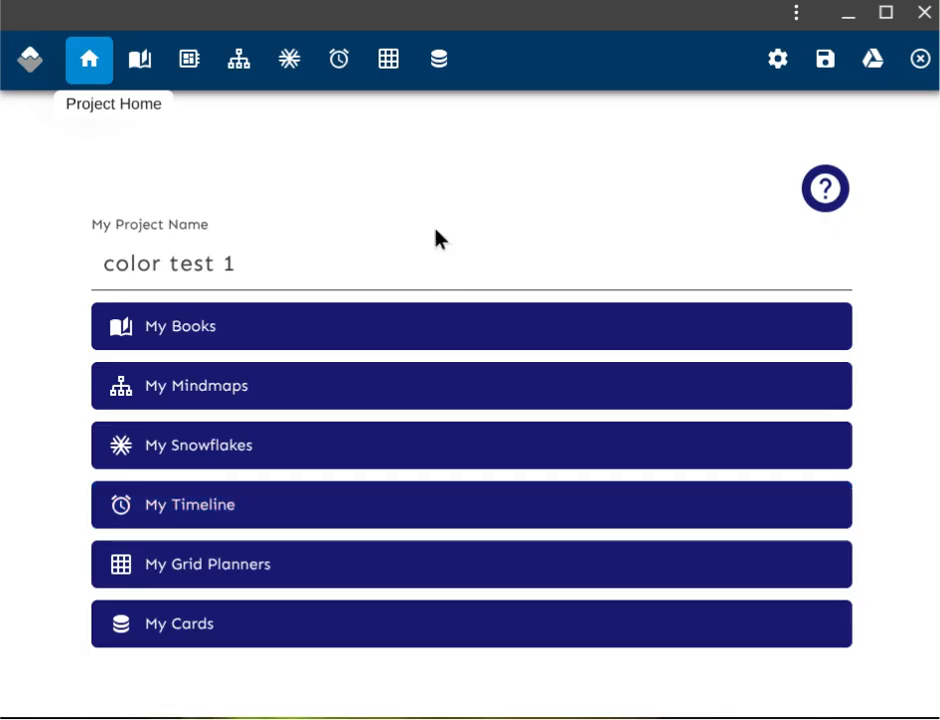
left_click(418, 336)
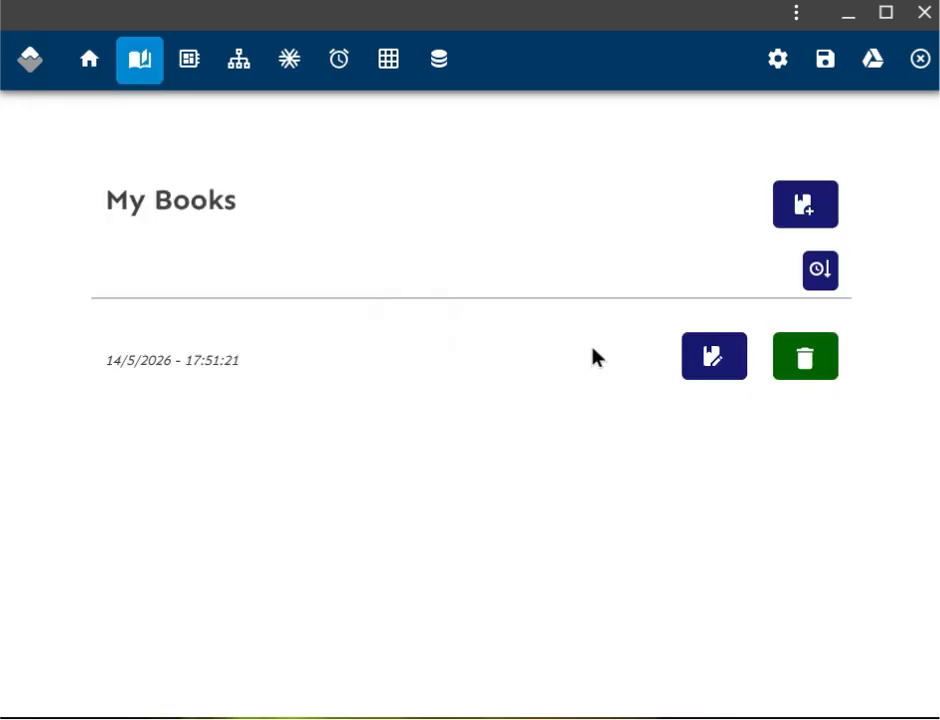
left_click(713, 358)
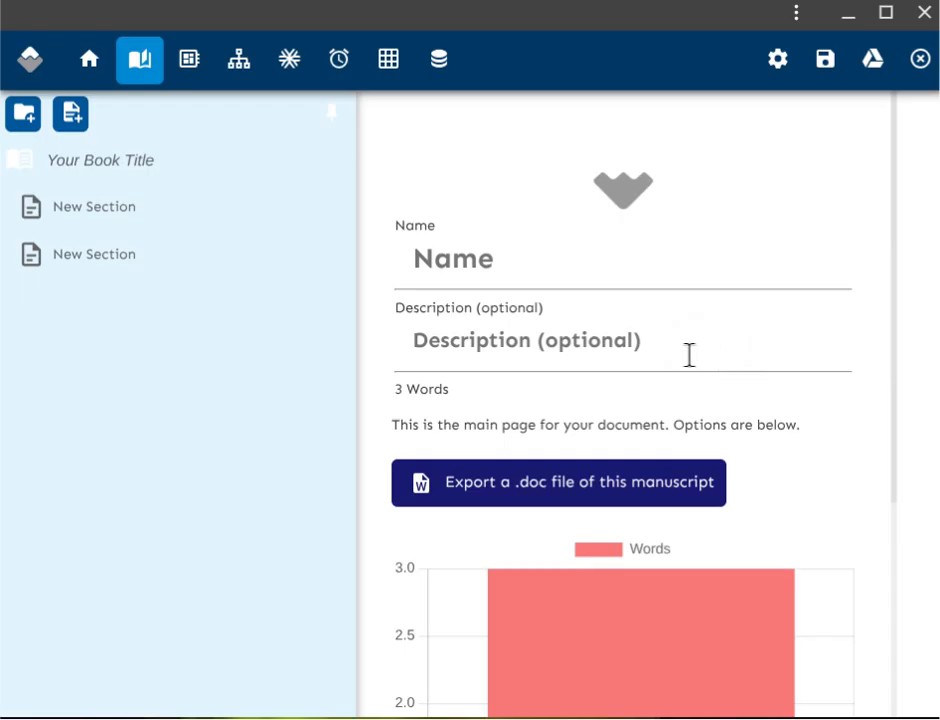
left_click(113, 257)
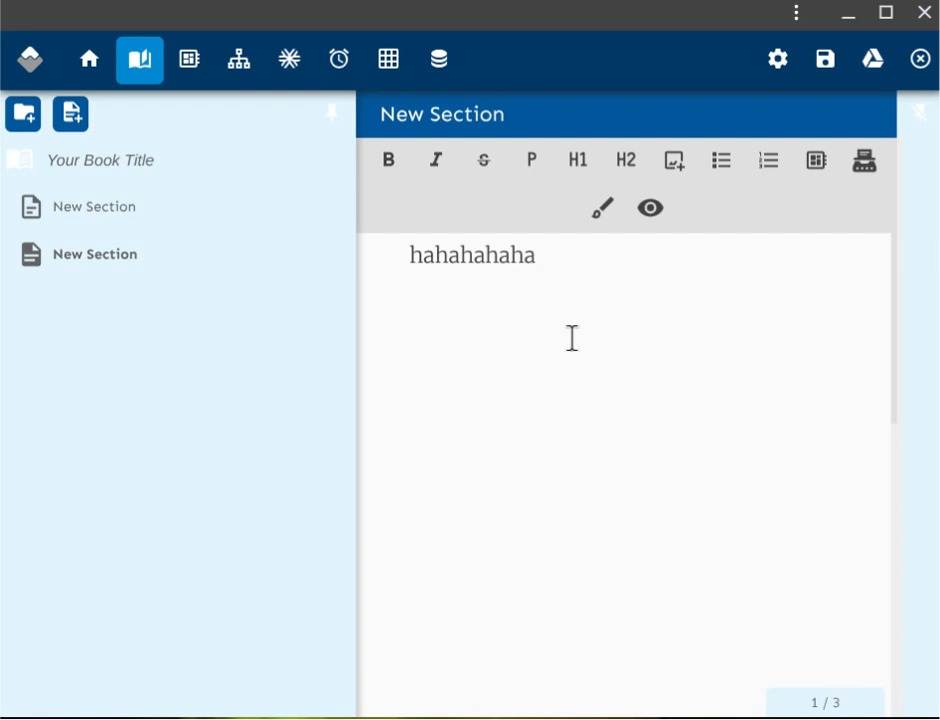
- Set the interface theme to Default Wavemaker in the settings
left_click(778, 60)
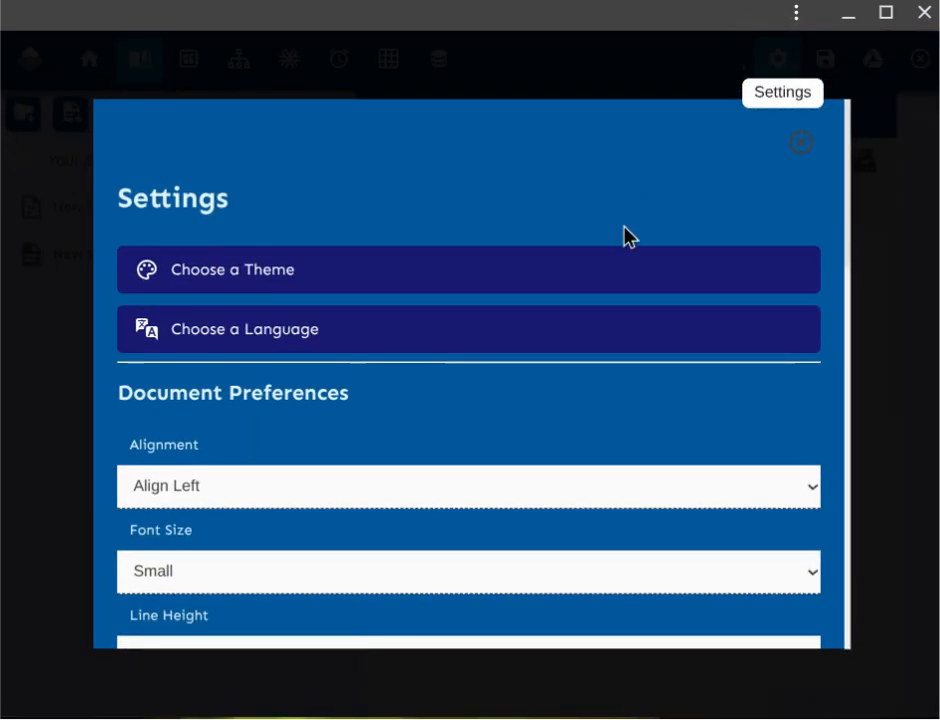
left_click(615, 278)
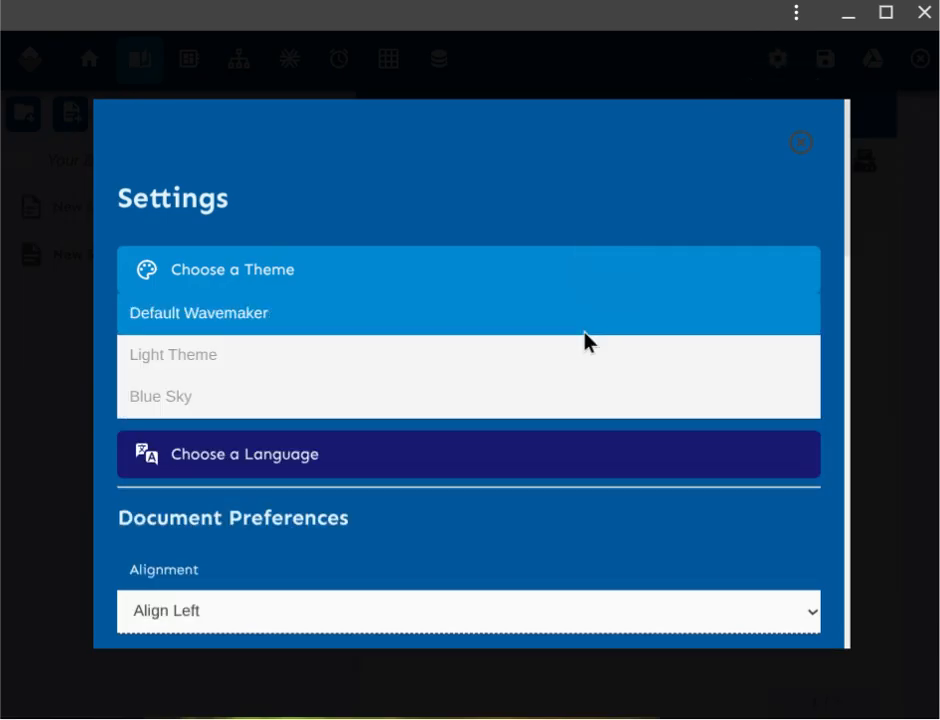
left_click(585, 333)
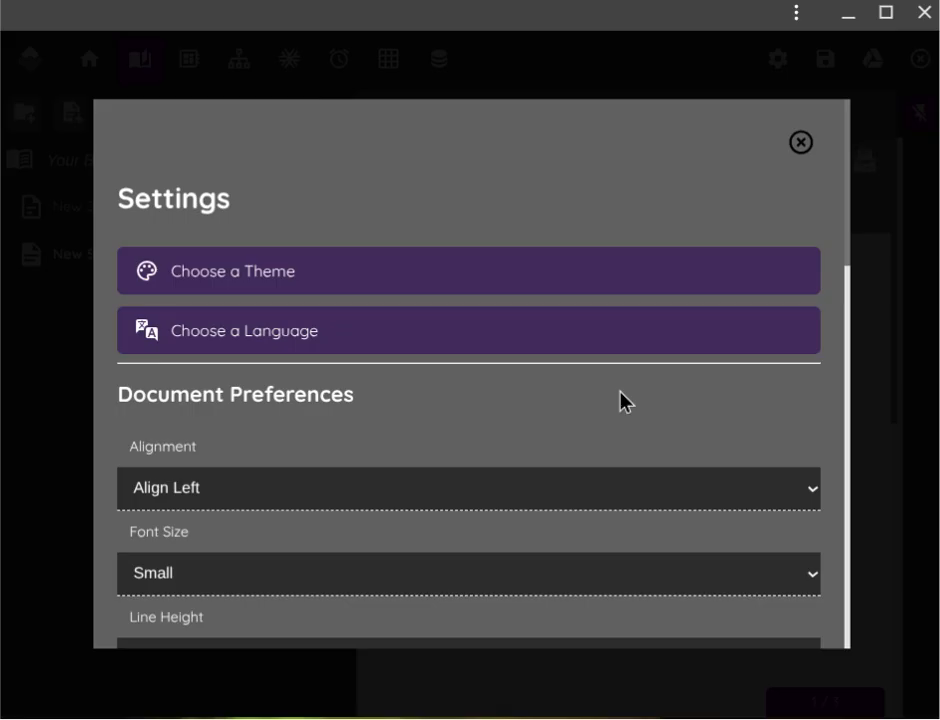
- Set the document font size to Standard in the document preferences
scroll(620, 400, "down", 4)
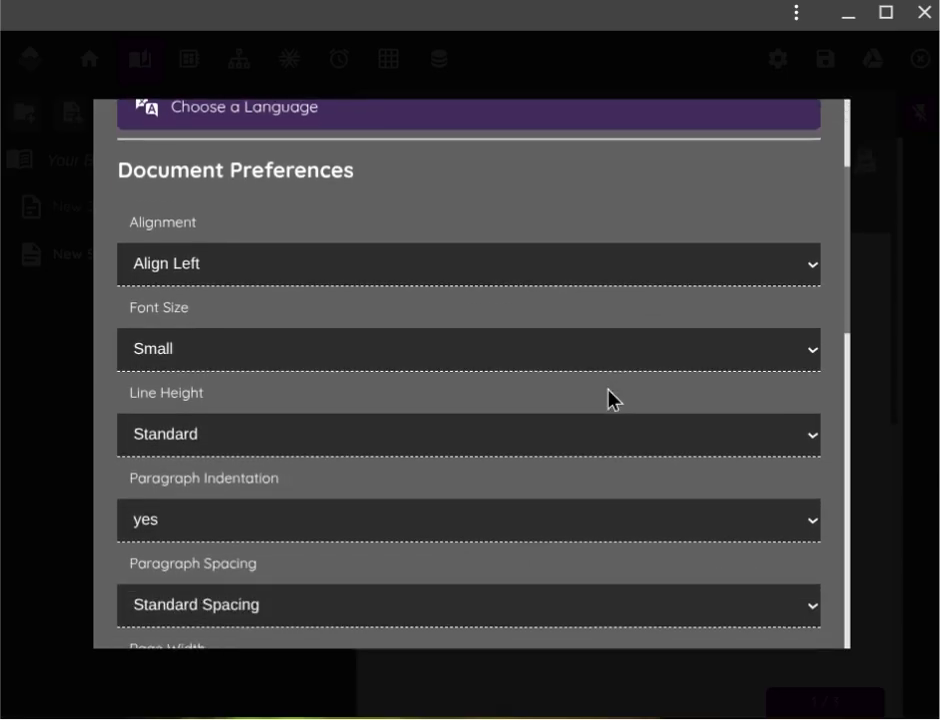
left_click(813, 358)
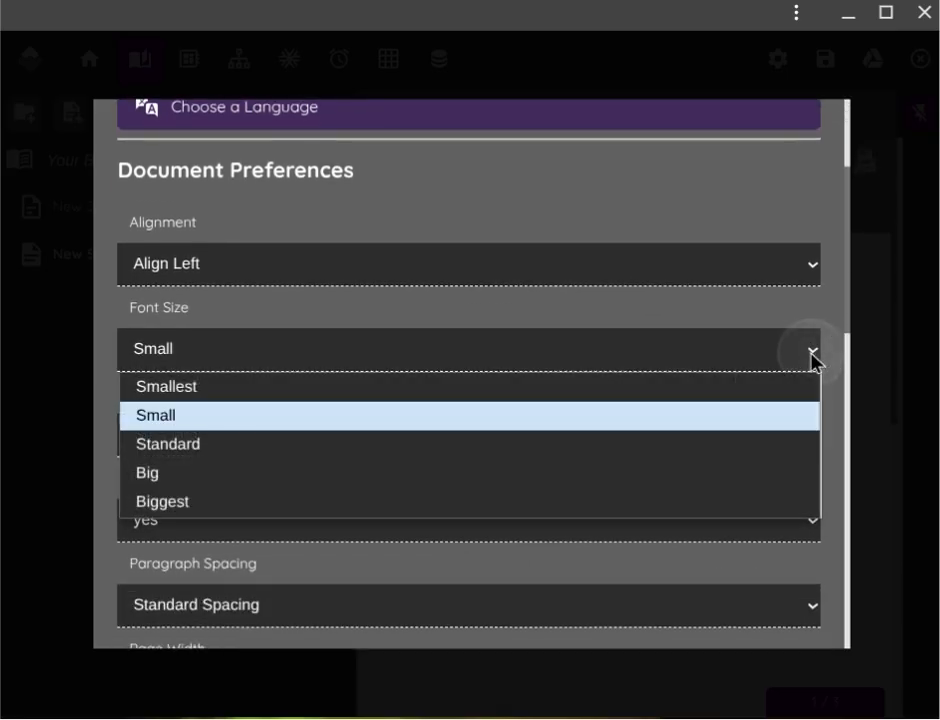
left_click(753, 452)
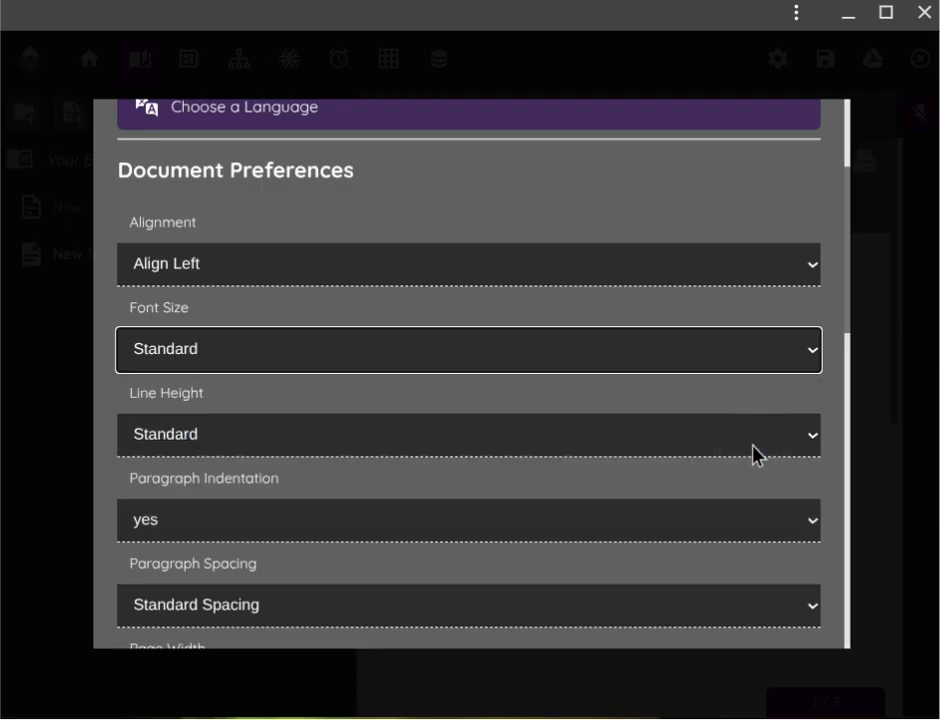
- Set the document text colour to a near-black red, about RGB 20, 0, 0
scroll(757, 455, "down", 3)
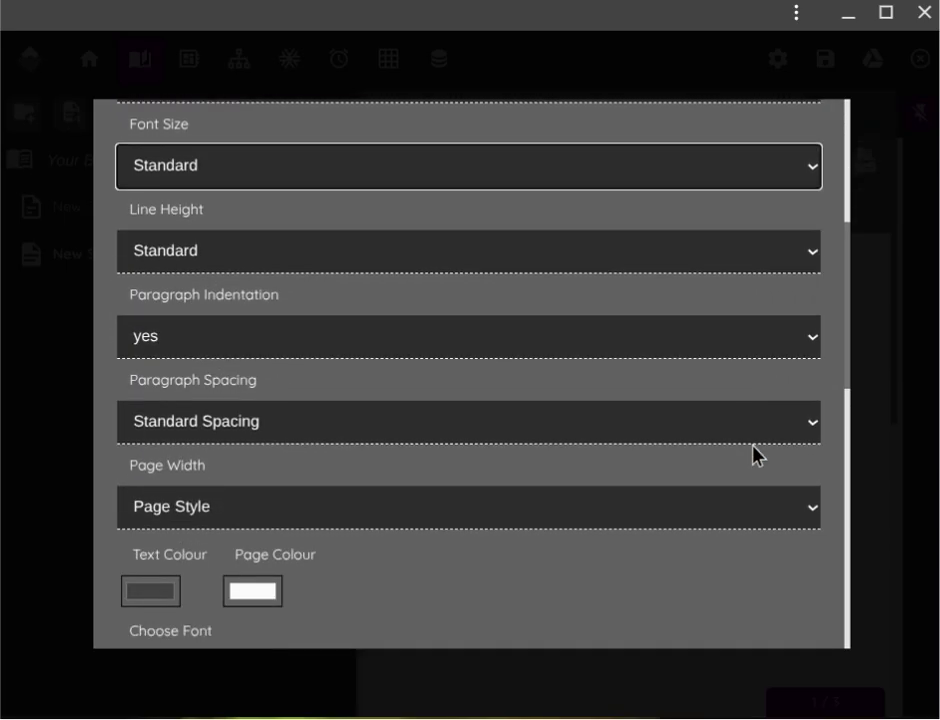
scroll(757, 455, "down", 1)
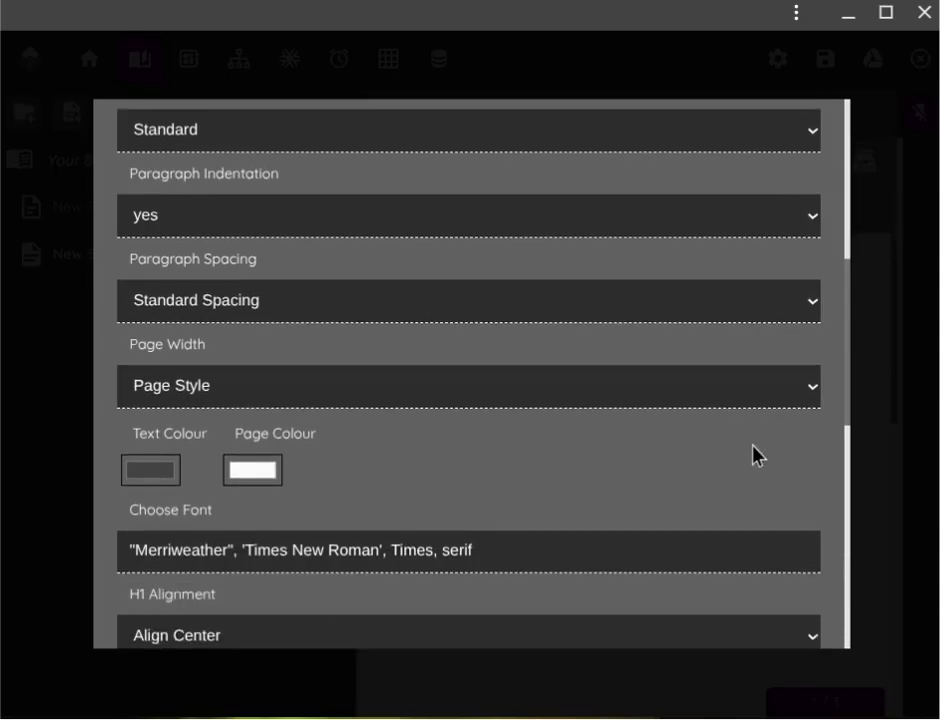
left_click(140, 476)
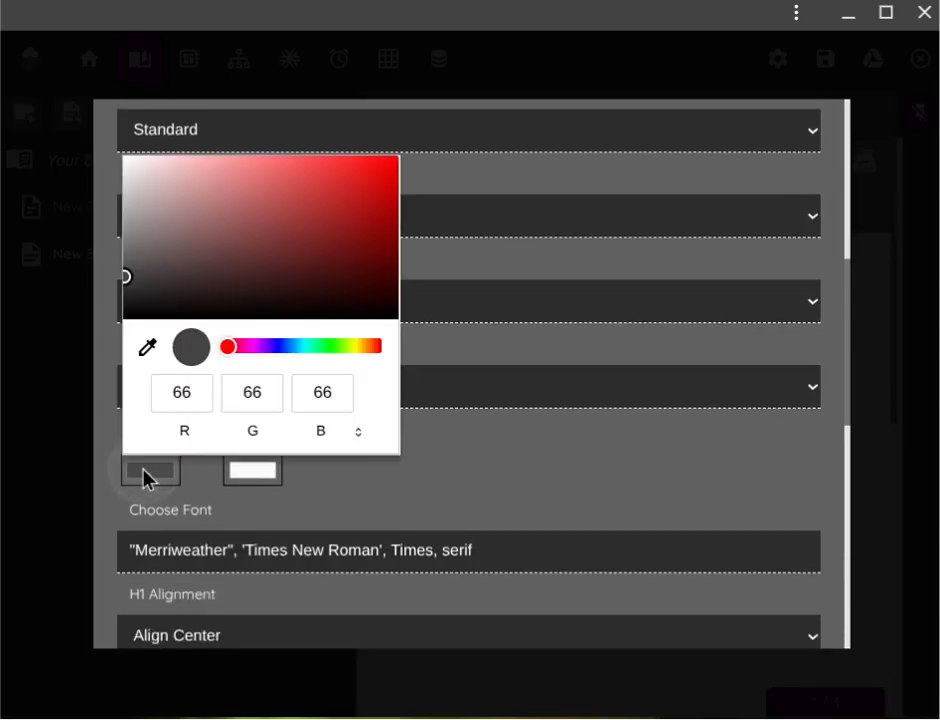
left_click(395, 308)
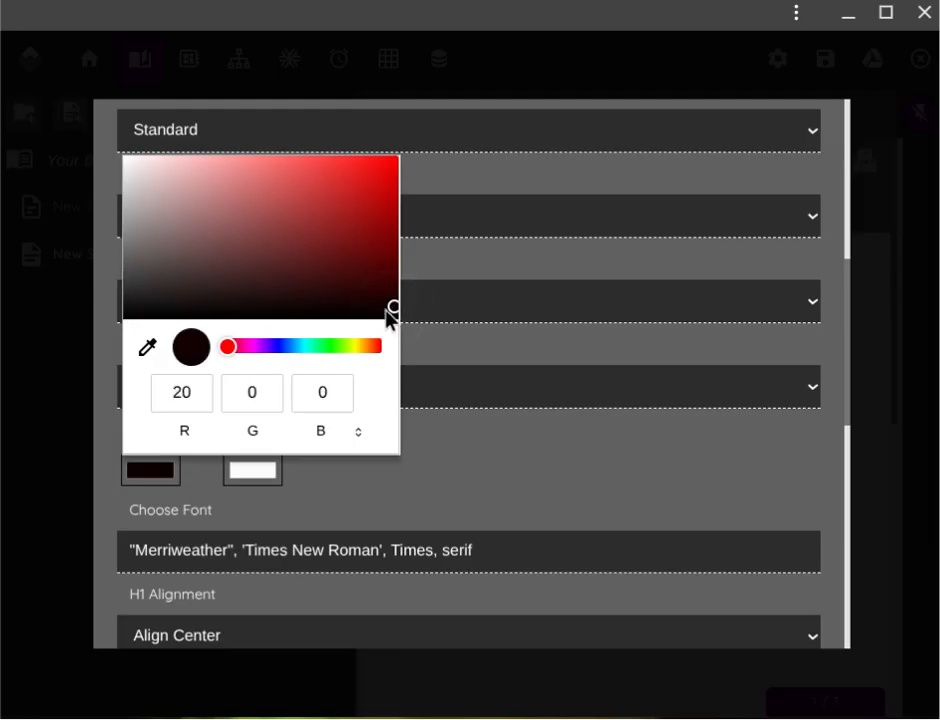
left_click(386, 307)
left_click(340, 490)
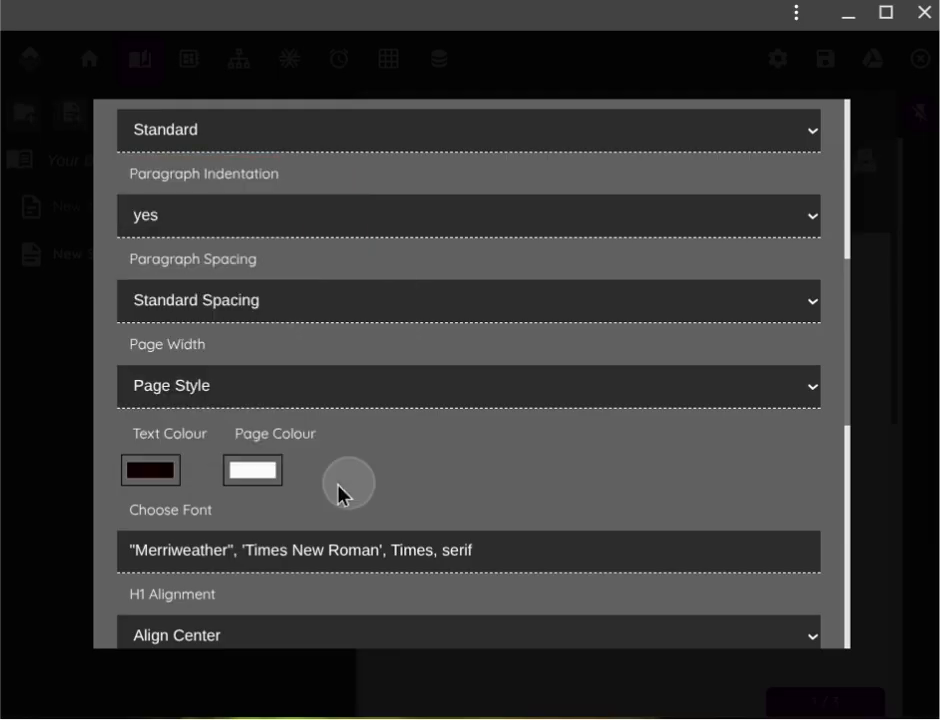
- Set the document page colour to a mid grey, RGB 120, 115, 115
left_click(268, 473)
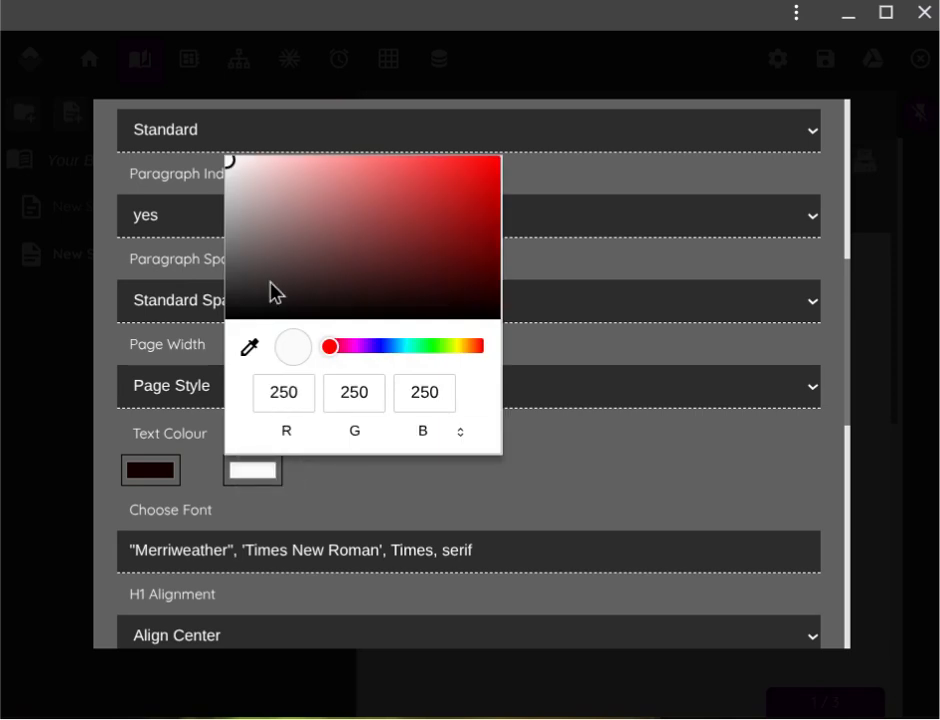
left_click(239, 244)
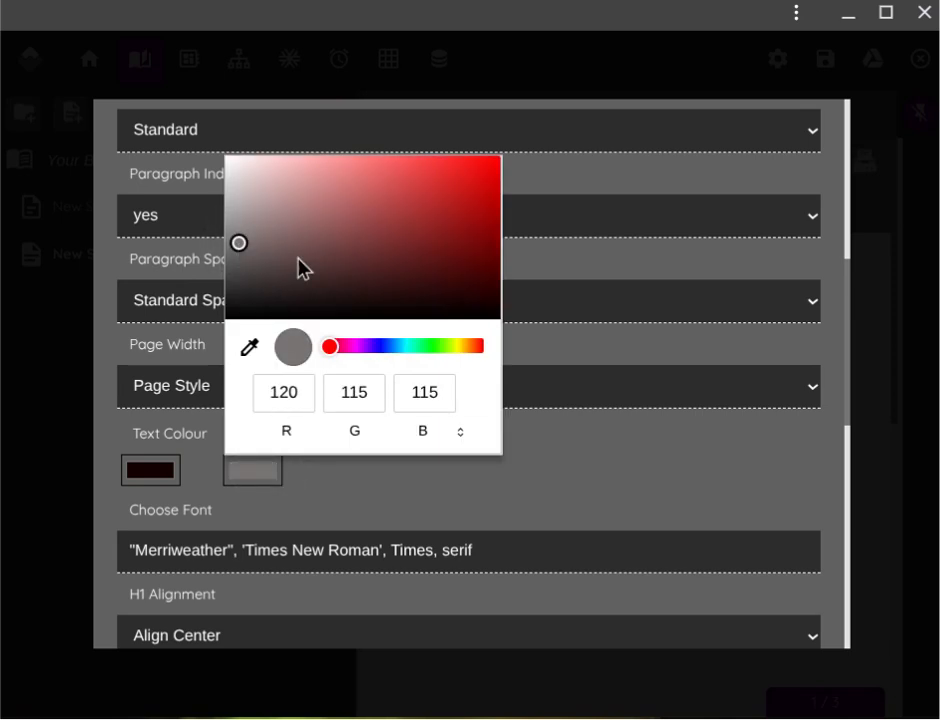
left_click(465, 487)
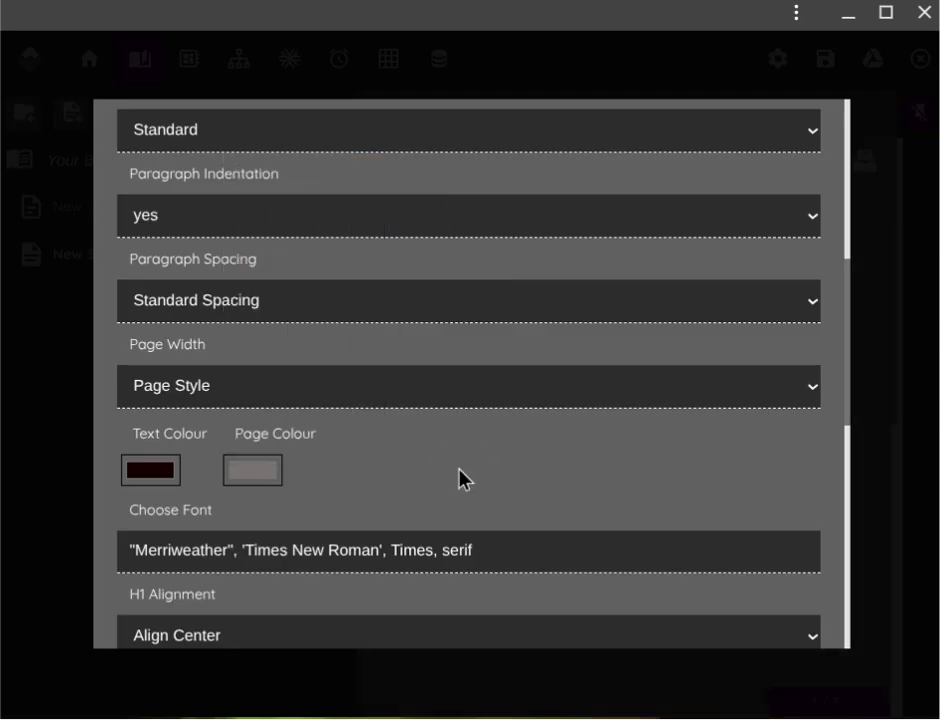
scroll(459, 472, "up", 5)
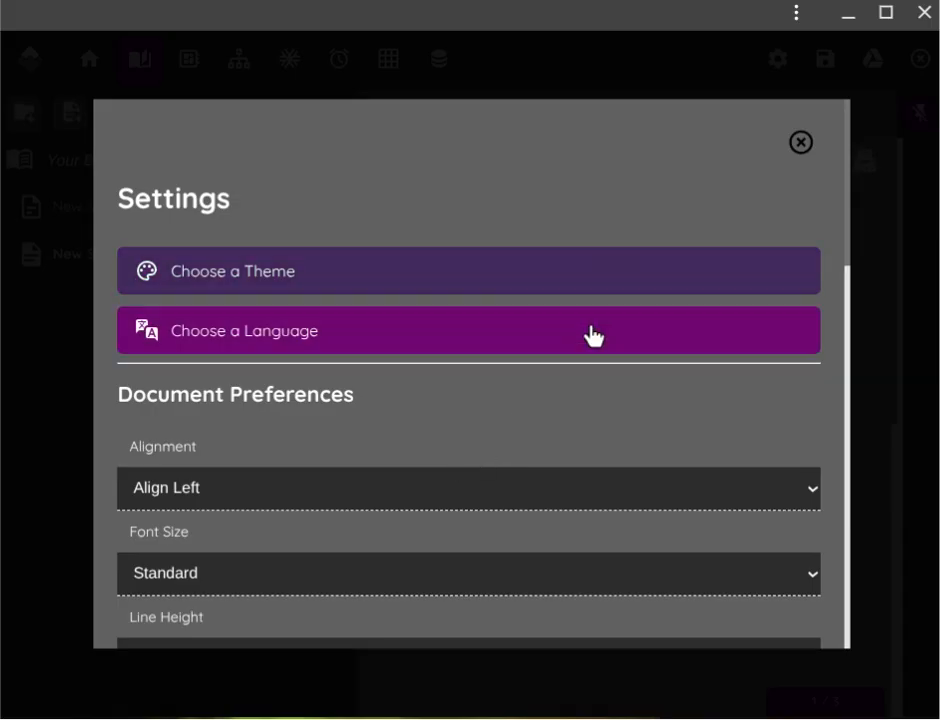
- Review the document's font setting and close the settings
scroll(543, 459, "down", 5)
scroll(543, 453, "up", 3)
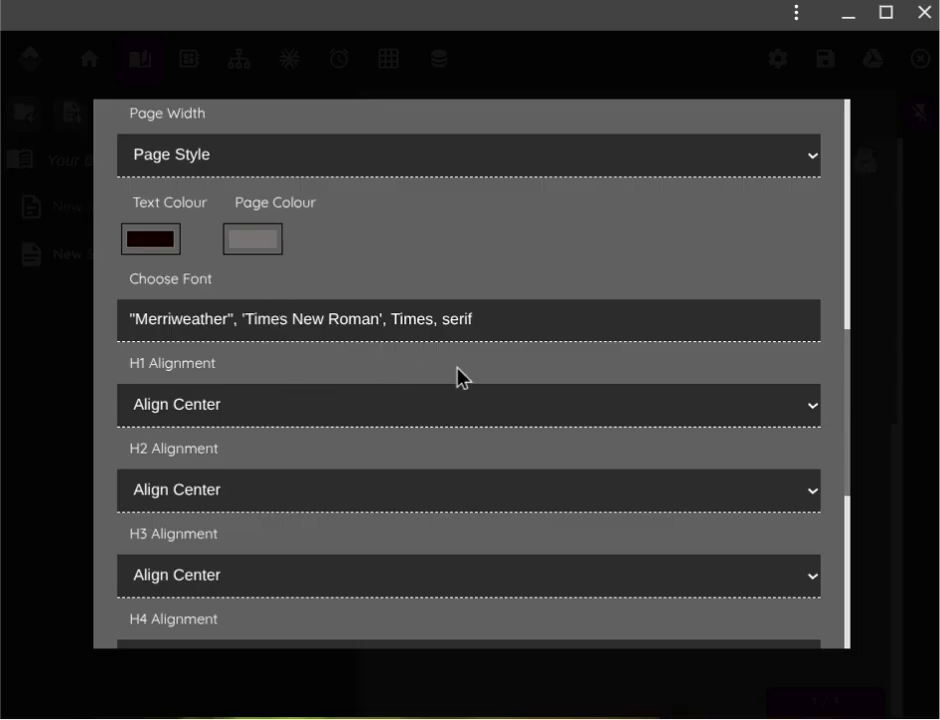
left_click(798, 322)
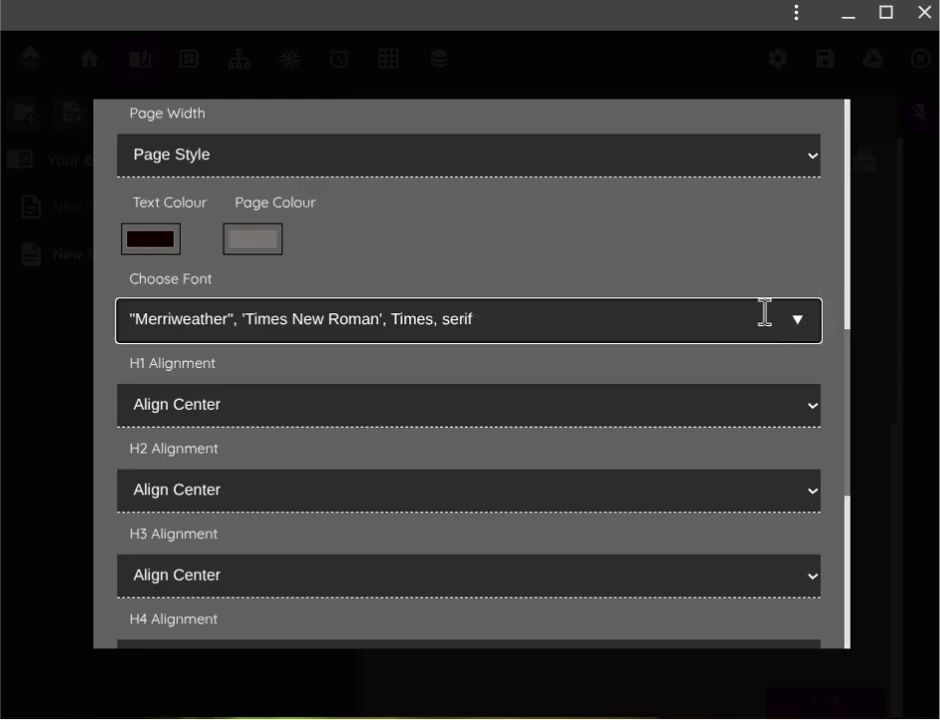
left_click(242, 318)
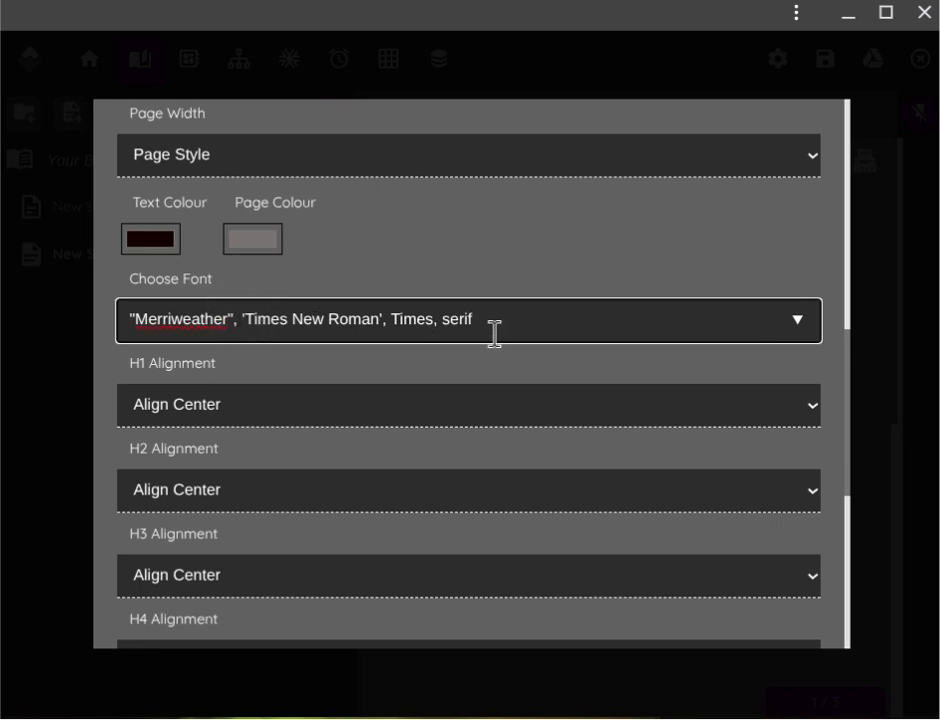
scroll(494, 333, "up", 8)
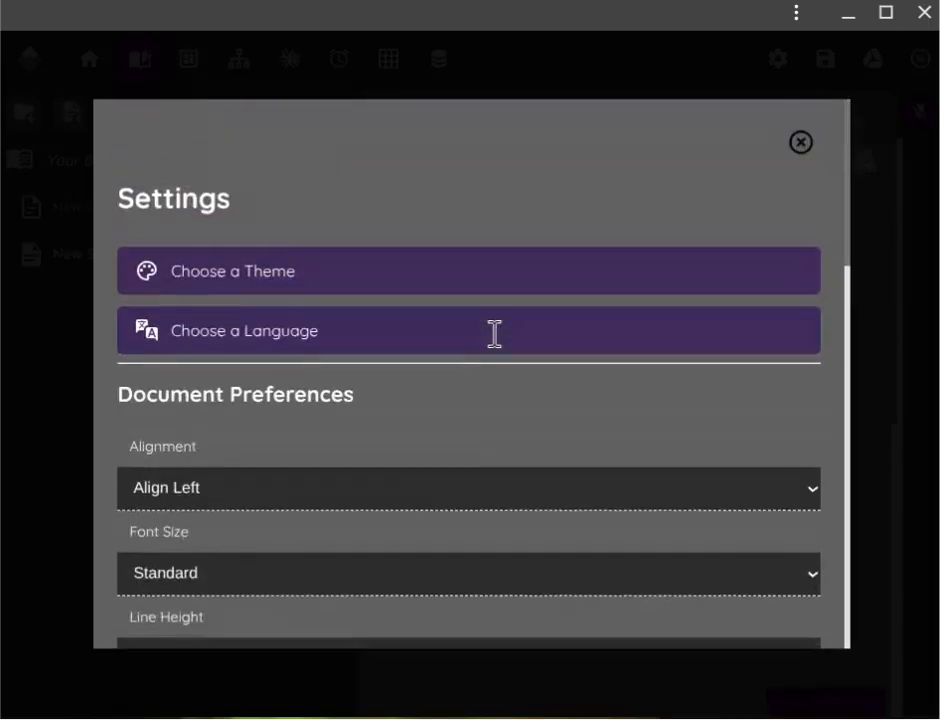
left_click(801, 146)
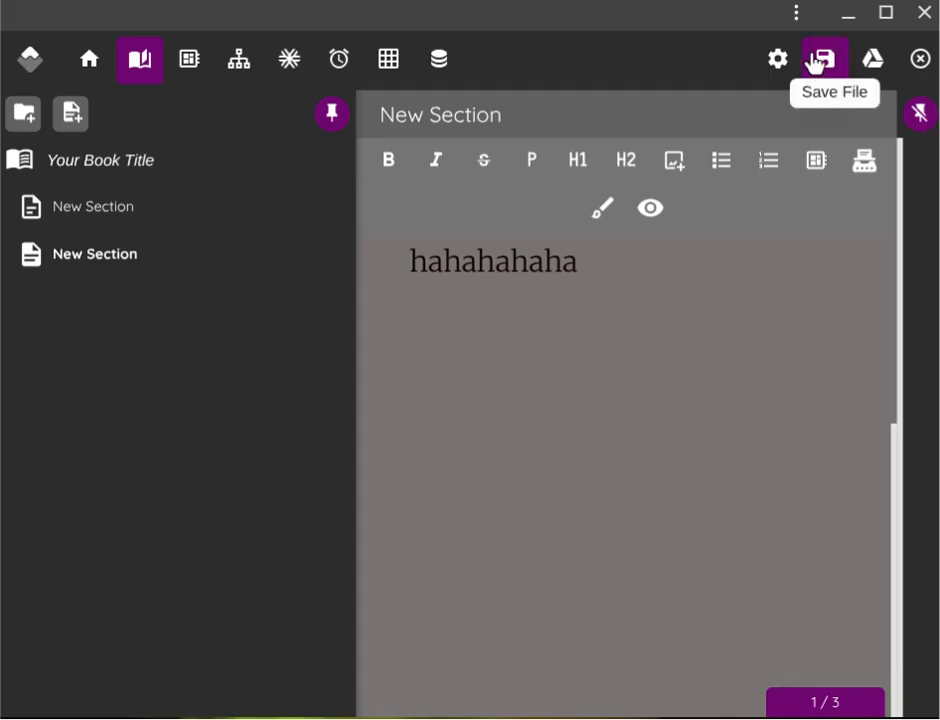
- Save the project by exporting it as a file to the device
left_click(825, 62)
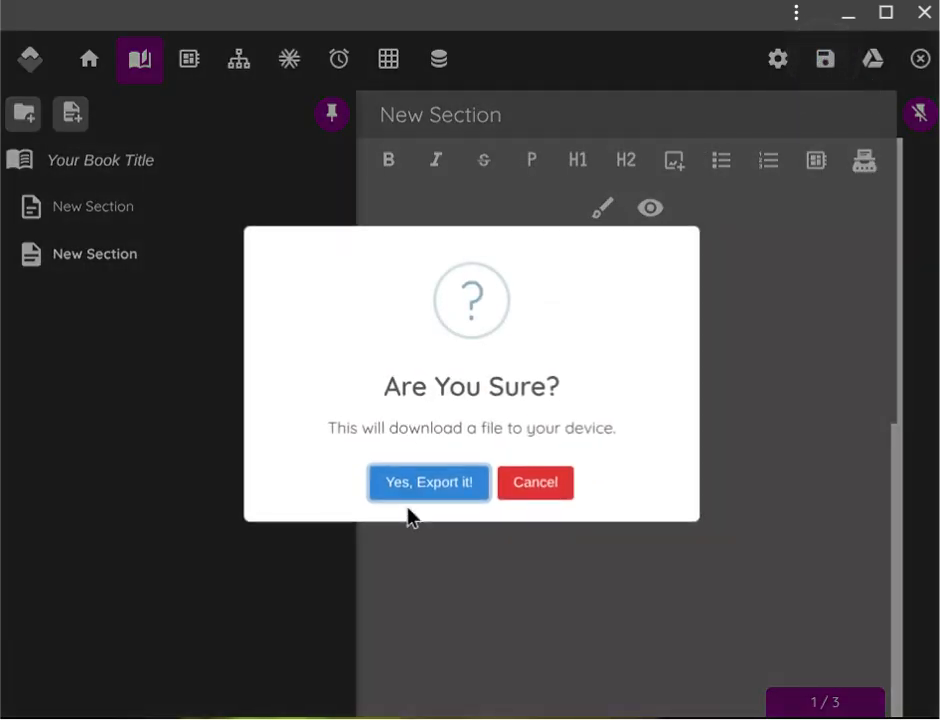
left_click(414, 496)
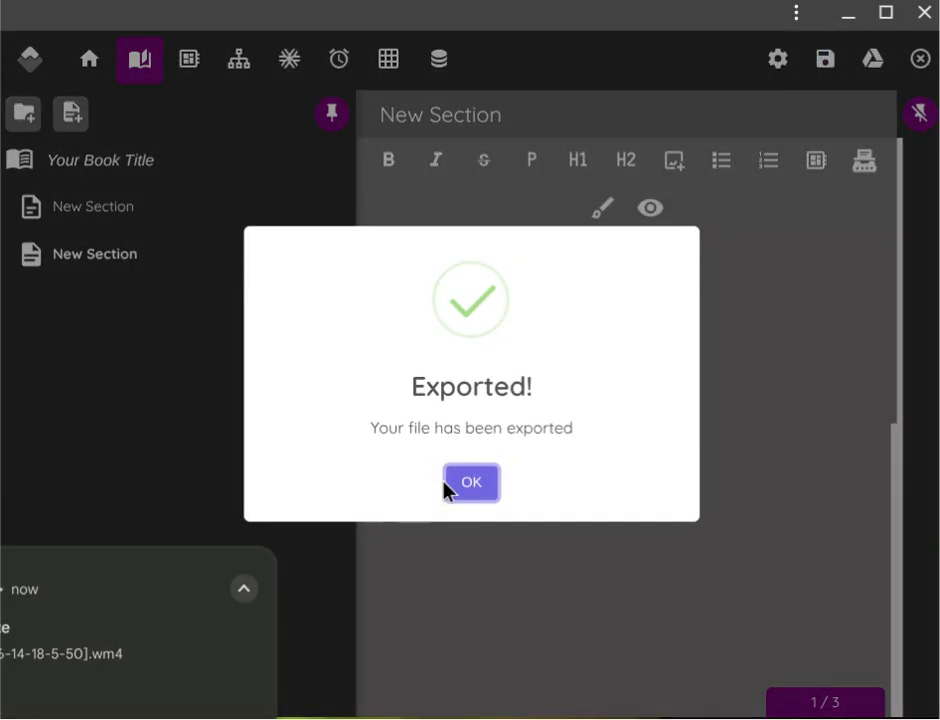
left_click(466, 497)
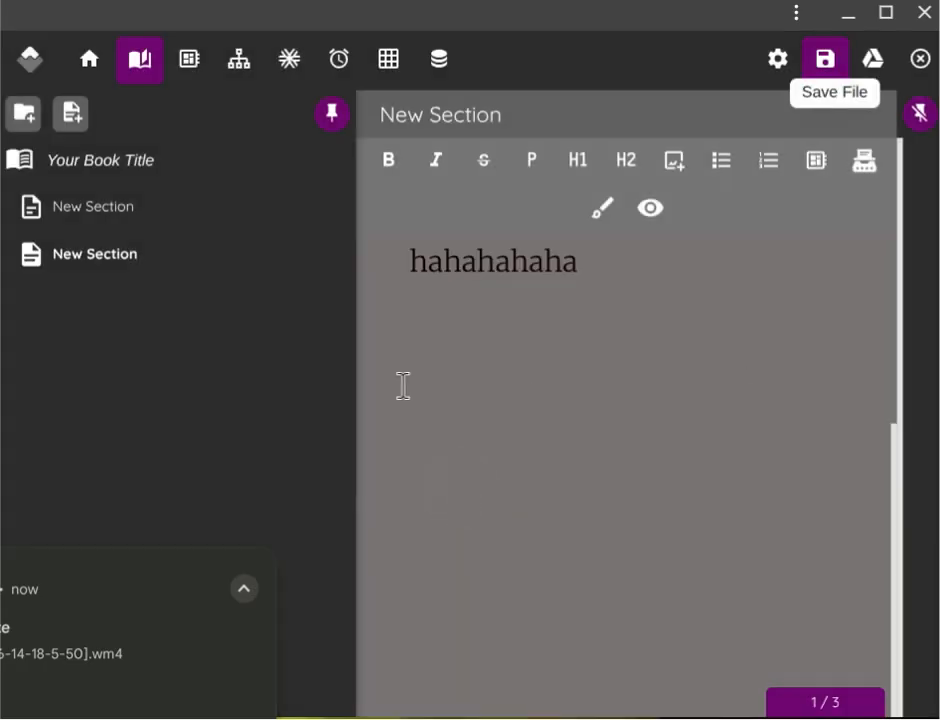
- Close the current project from its home page, confirming that the database may be cleared
left_click(88, 64)
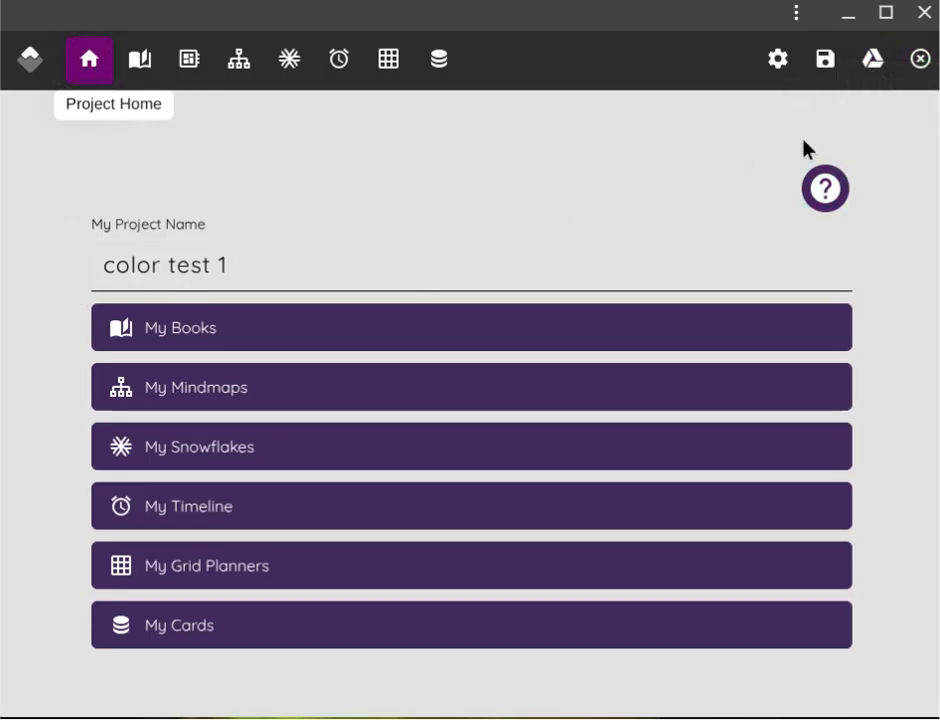
left_click(919, 60)
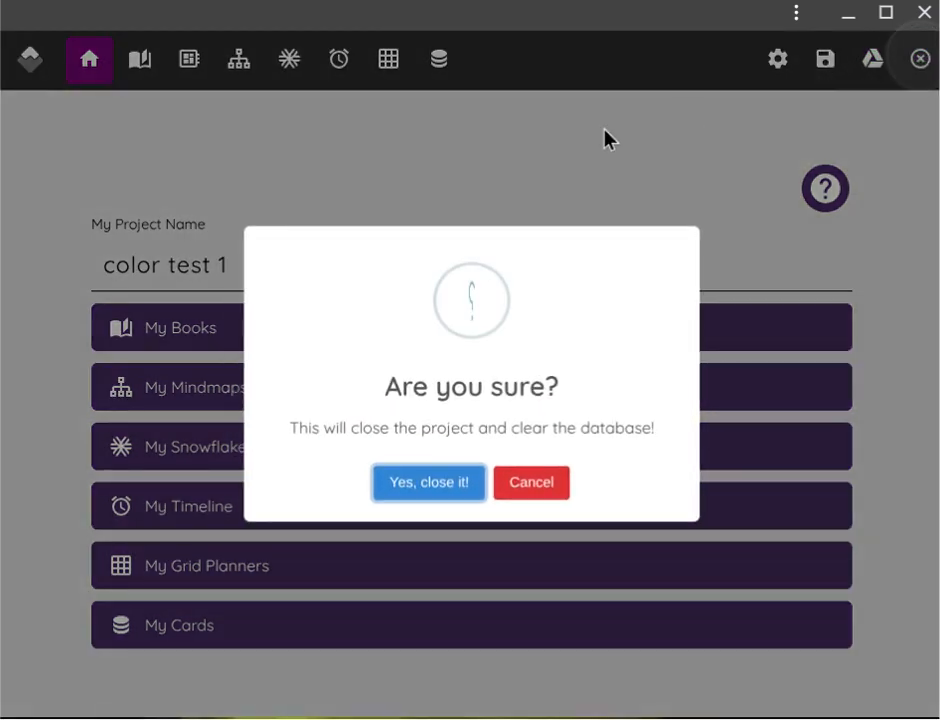
left_click(431, 485)
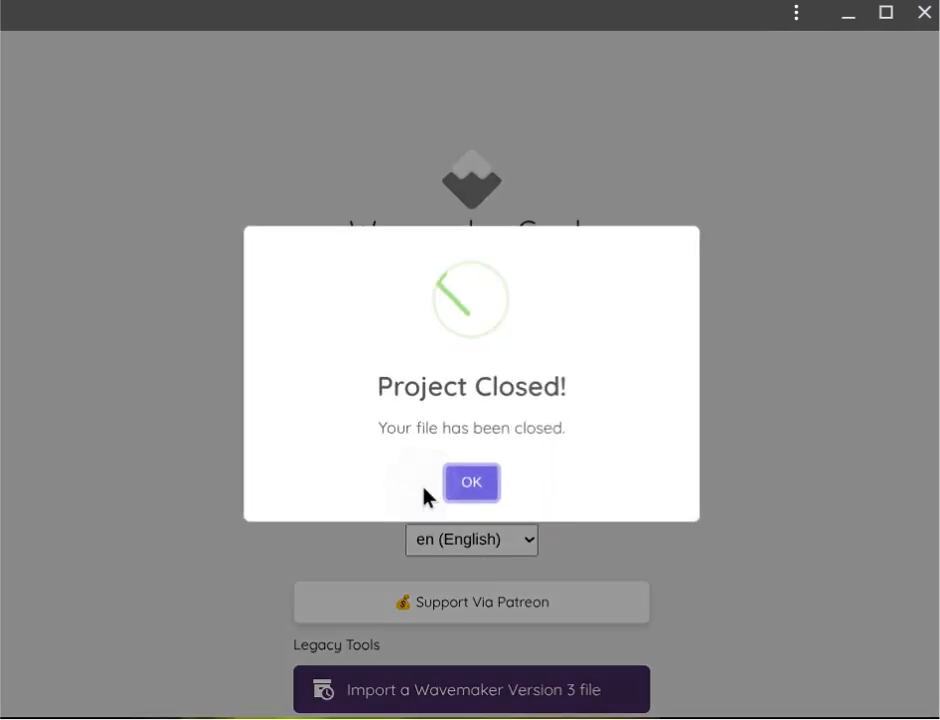
left_click(464, 485)
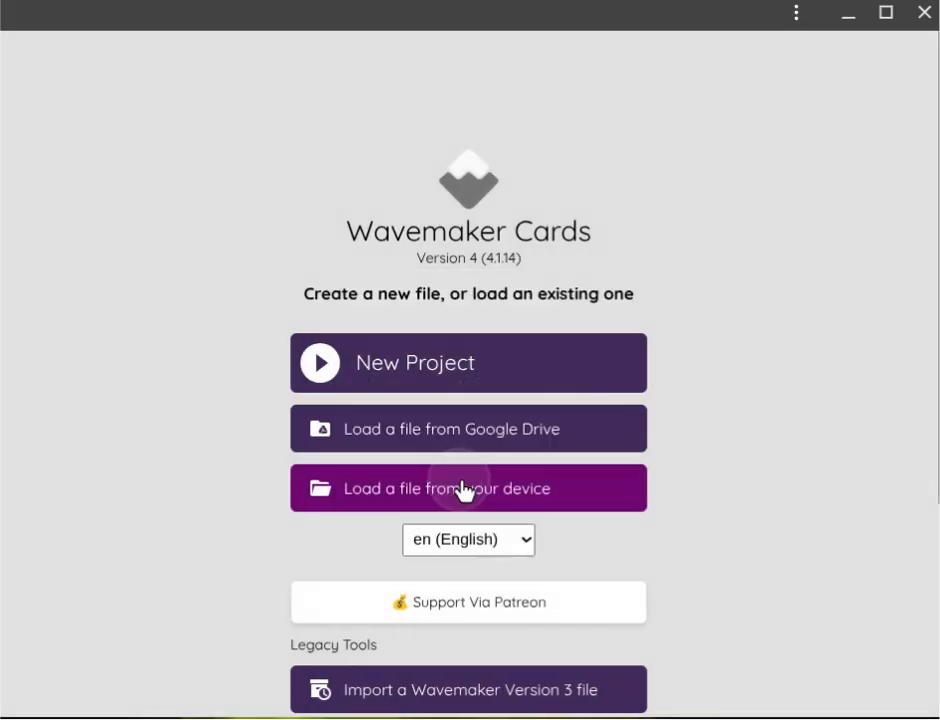
- Create a new project and name it "color test 2"
left_click(436, 375)
left_click(361, 274)
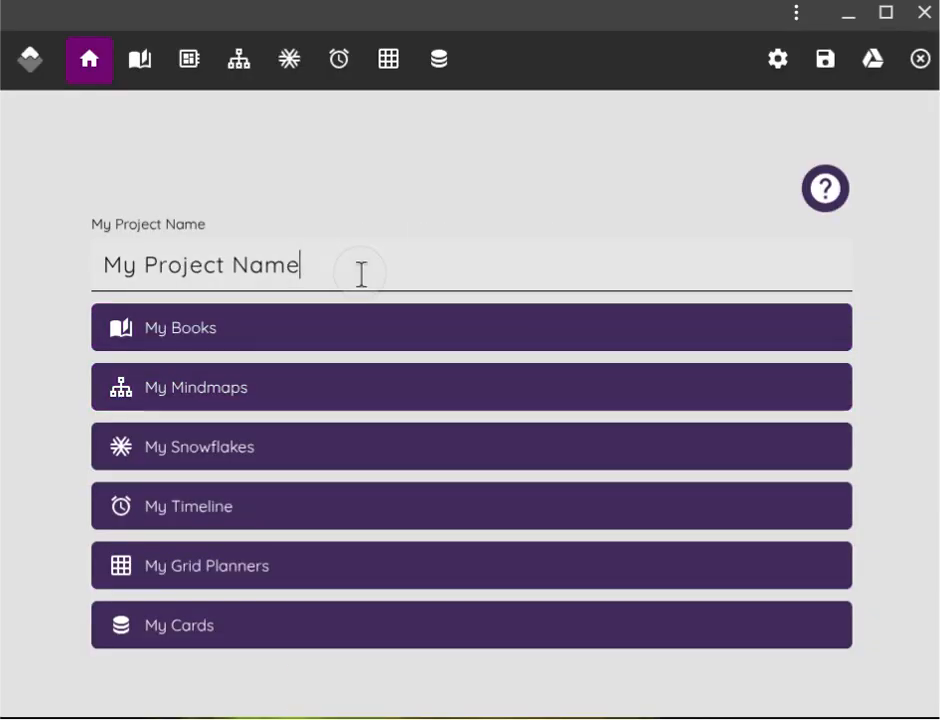
key("BackSpace")
key("BackSpace")
key("BackSpace")
key("BackSpace")
key("BackSpace")
key("BackSpace")
key("BackSpace")
key("BackSpace")
key("BackSpace")
key("BackSpace")
key("BackSpace")
key("BackSpace")
key("BackSpace")
key("BackSpace")
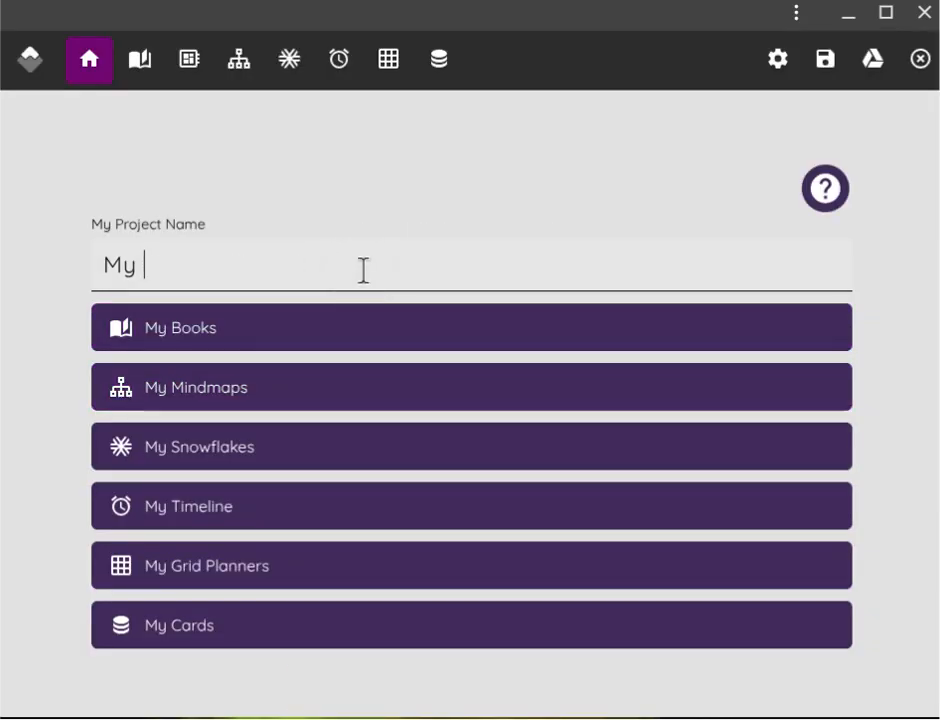
type("color ")
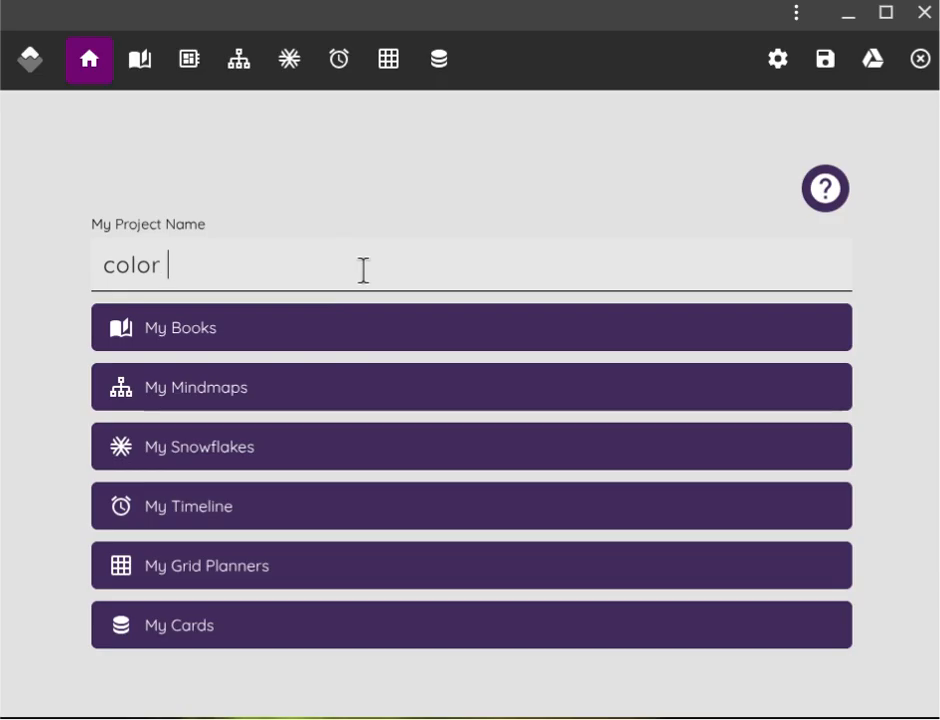
type("test 2")
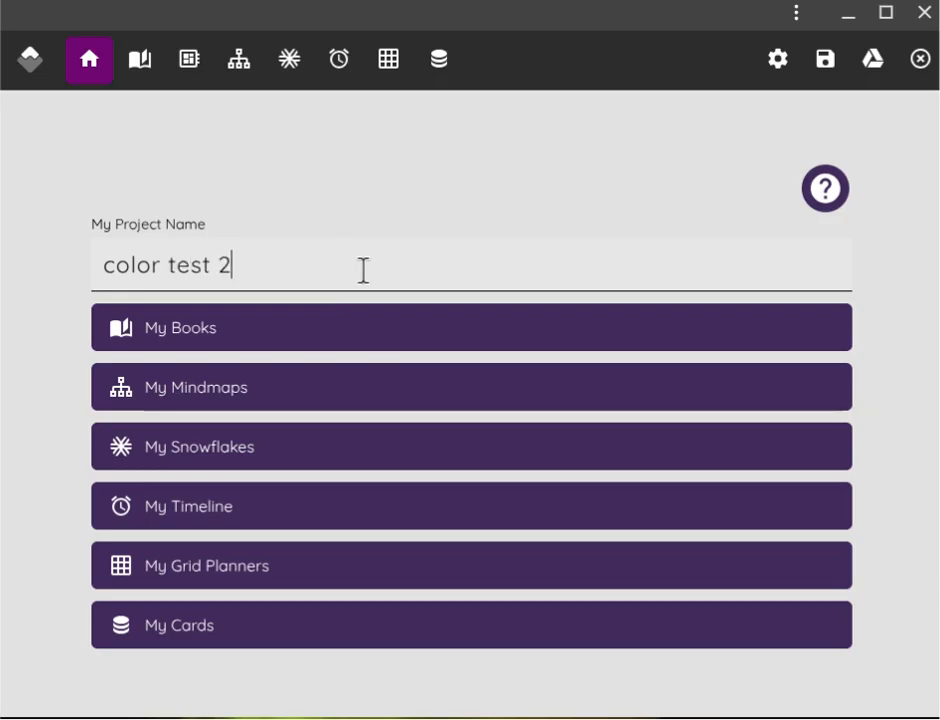
- Add a new book to the project and open a new section in it
left_click(321, 340)
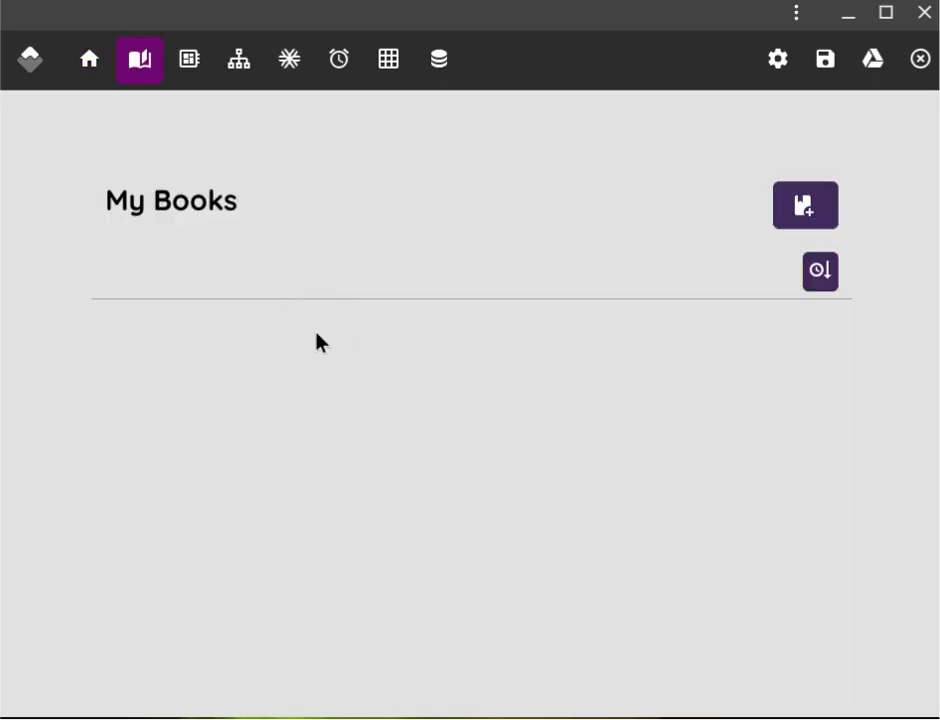
left_click(795, 218)
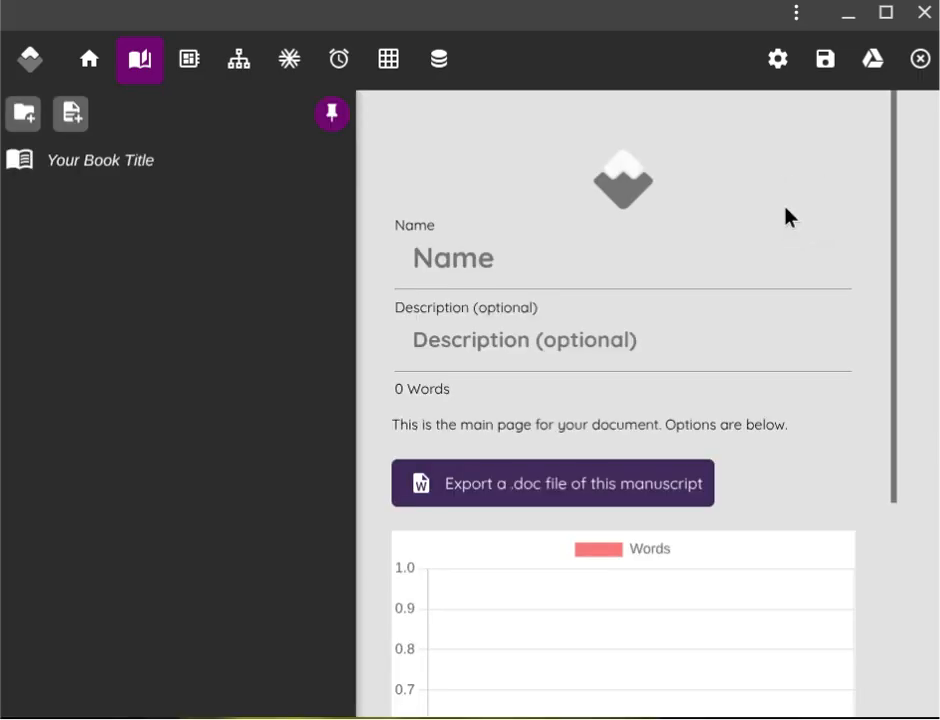
left_click(79, 161)
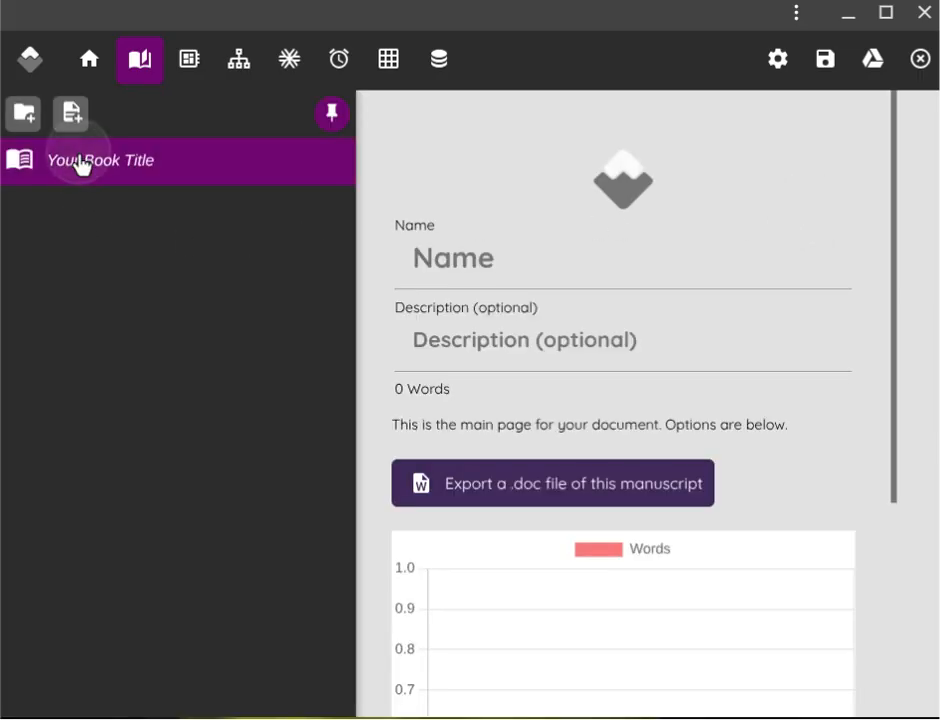
left_click(71, 114)
left_click(77, 212)
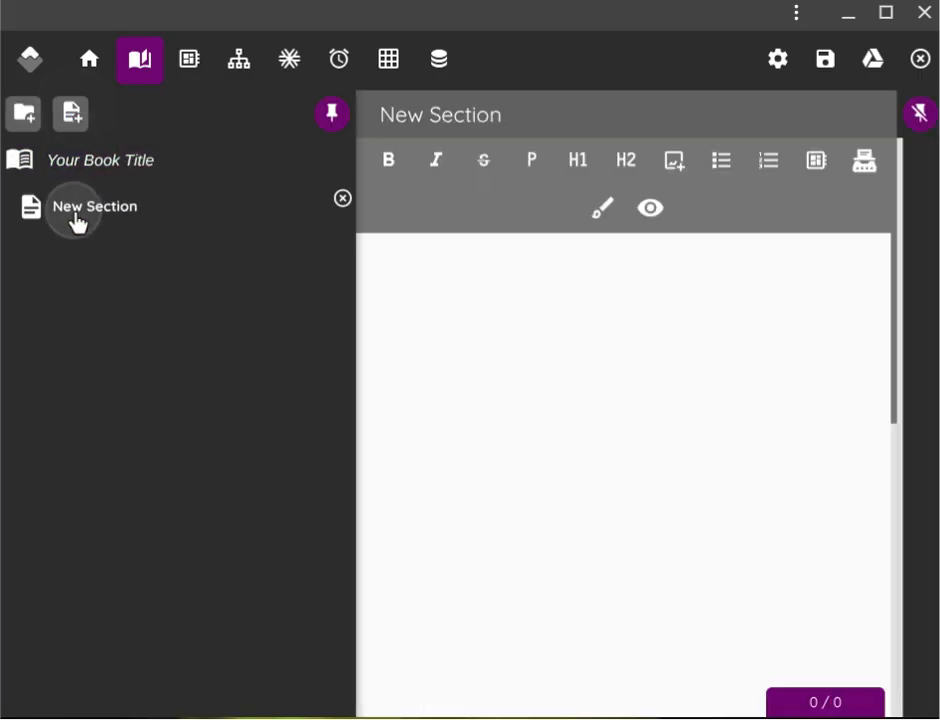
- Write the sample text "lolololo" in the new section
left_click(668, 332)
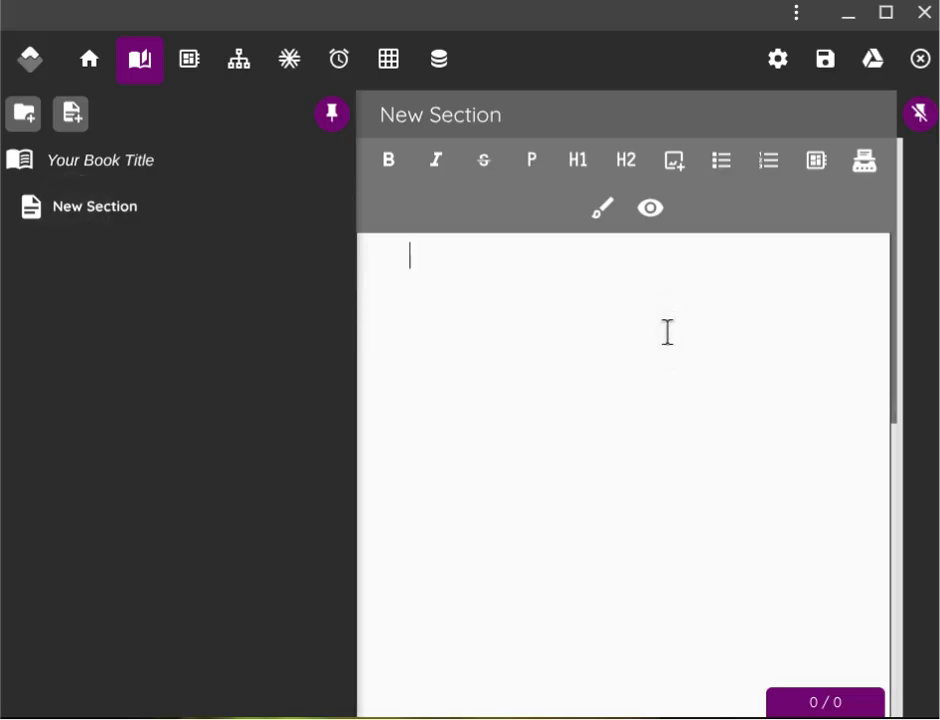
type("lolololo")
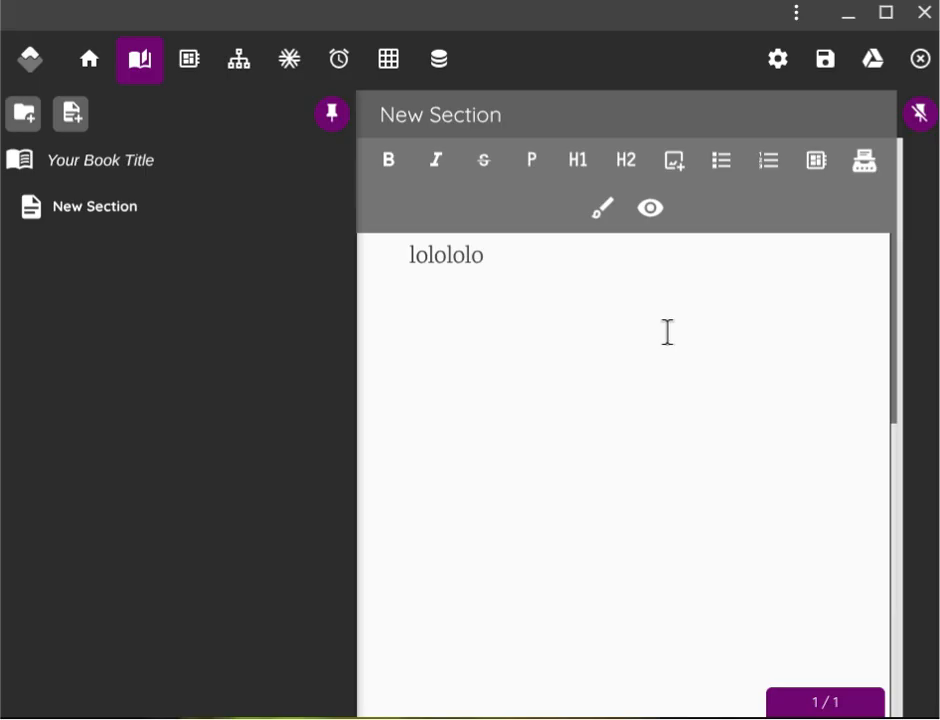
key("Return")
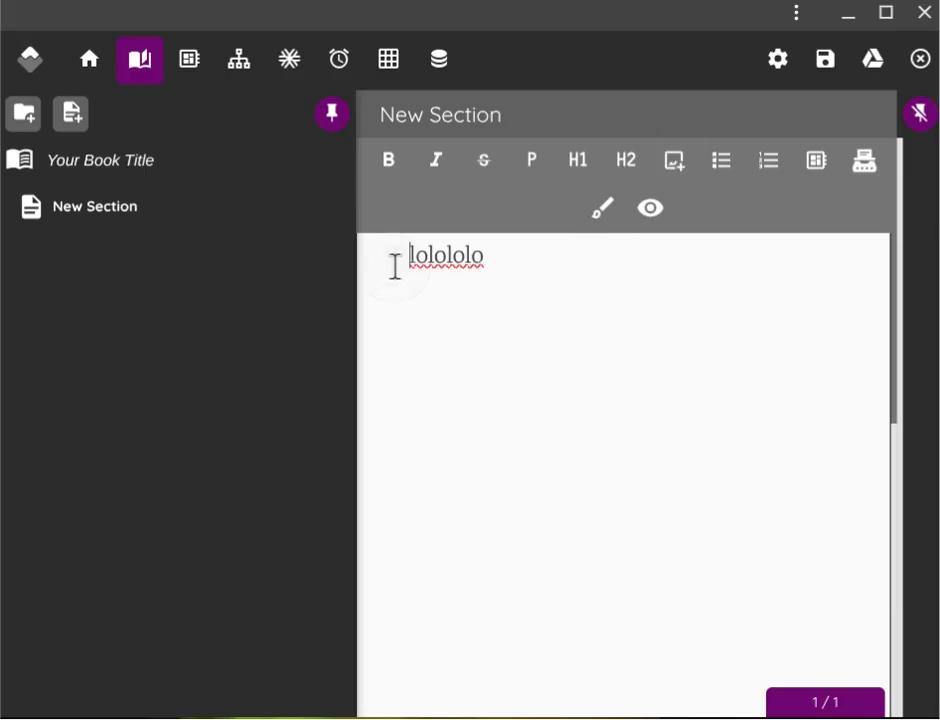
- Switch the interface theme to the blue theme in the settings
left_click(787, 60)
left_click(751, 270)
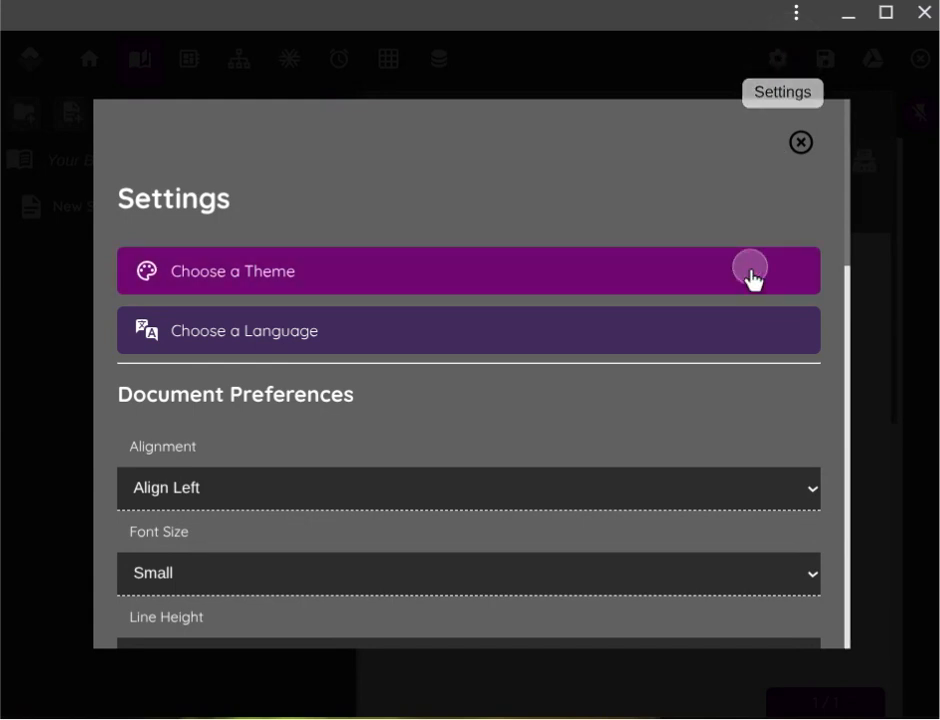
left_click(673, 412)
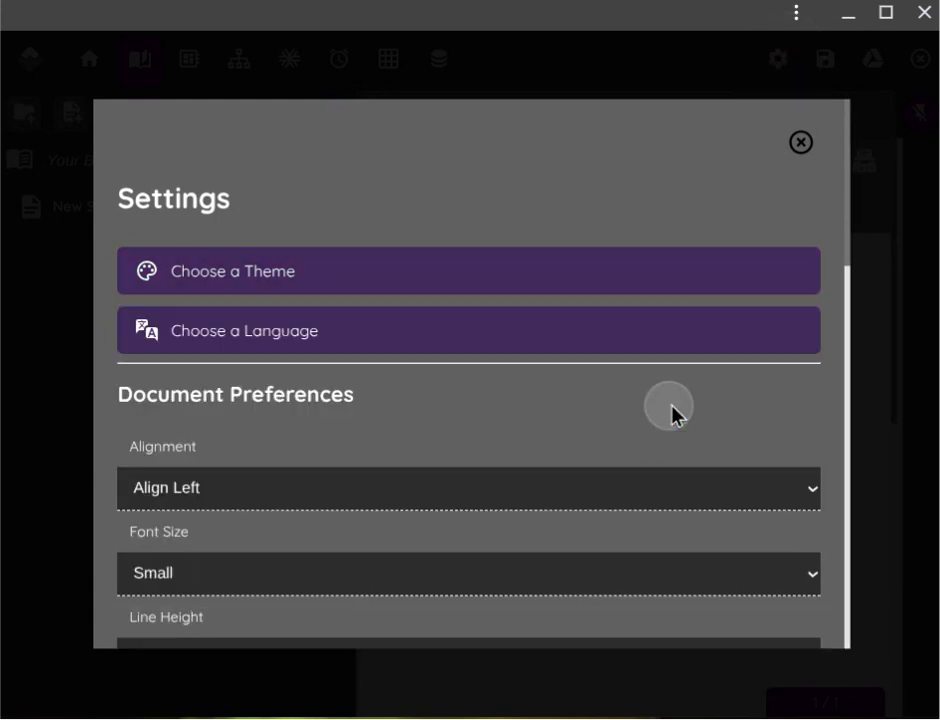
- Set the document page colour to a bright yellow, about RGB 227, 230, 15
scroll(662, 392, "down", 2)
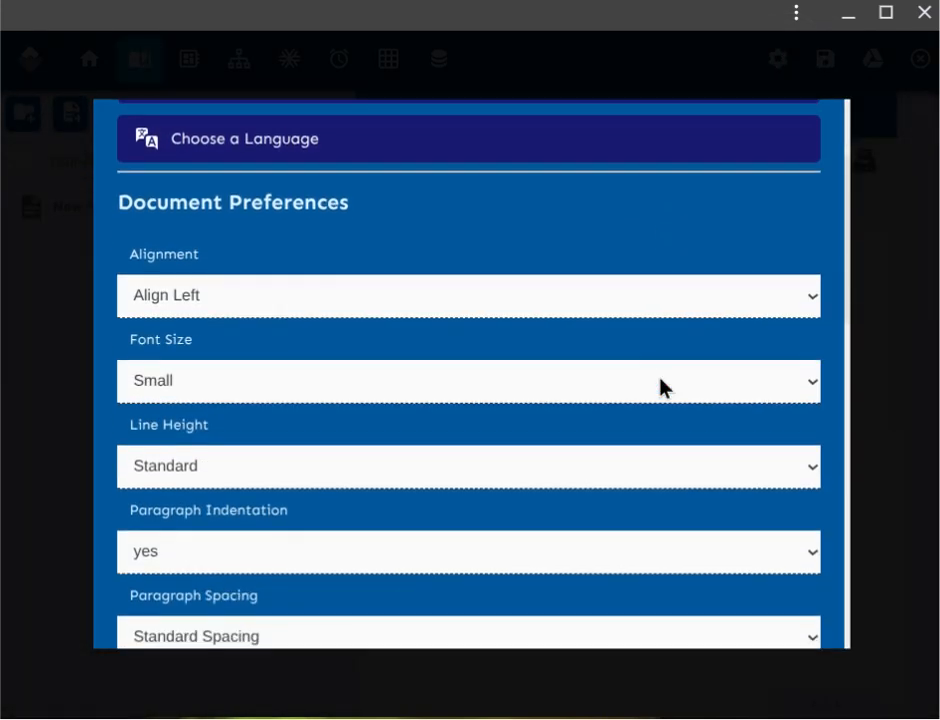
scroll(660, 388, "down", 5)
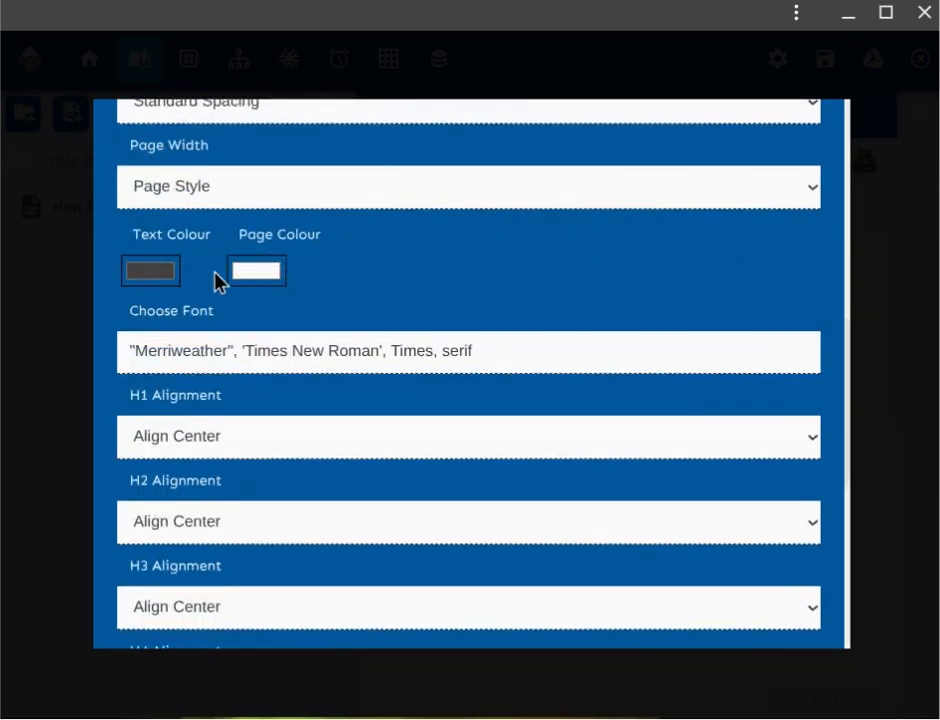
left_click(255, 272)
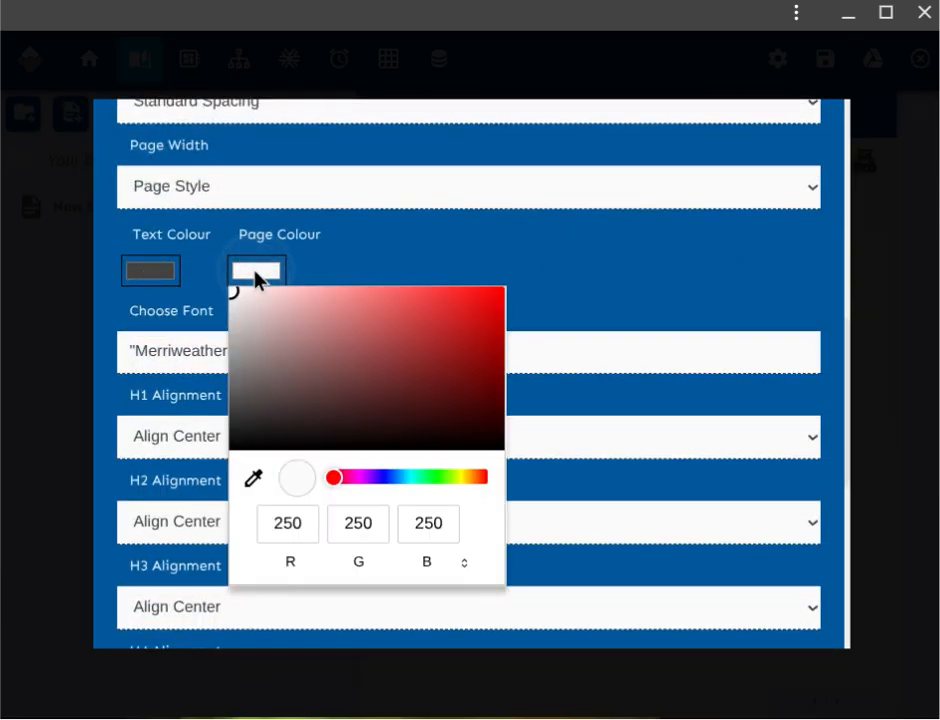
left_click(461, 478)
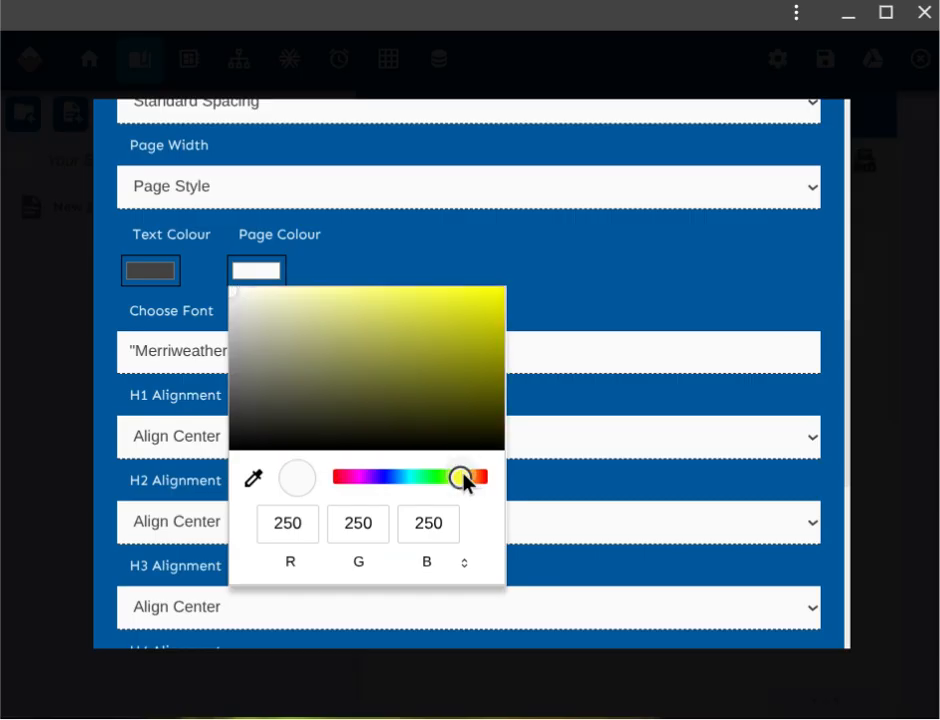
left_click(487, 318)
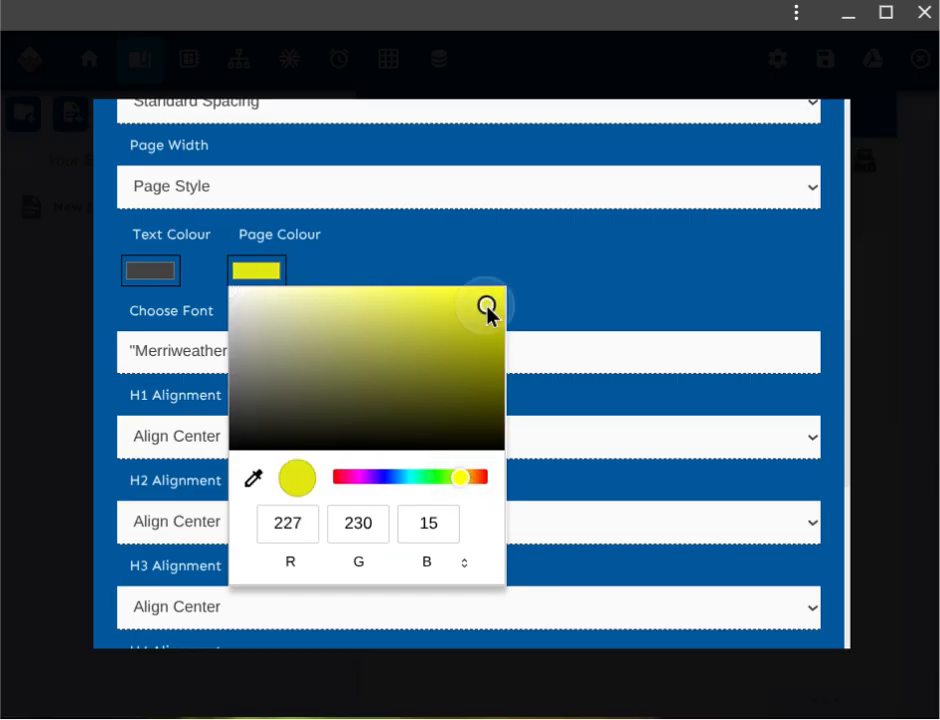
- Set the document text colour to a bright blue, about RGB 17, 13, 231
left_click(163, 275)
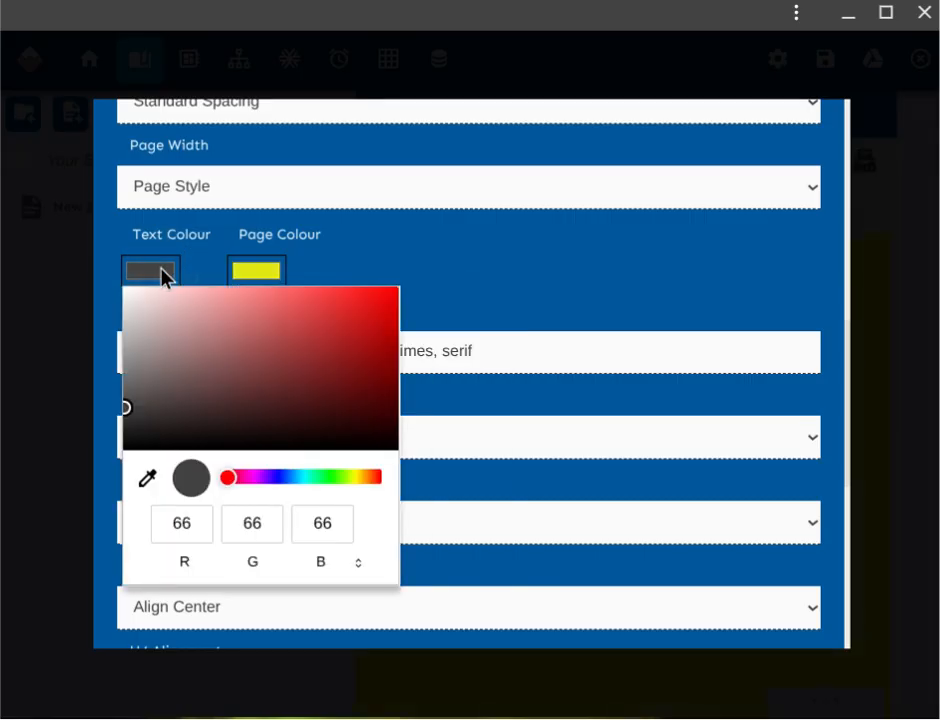
left_click(279, 477)
left_click(382, 306)
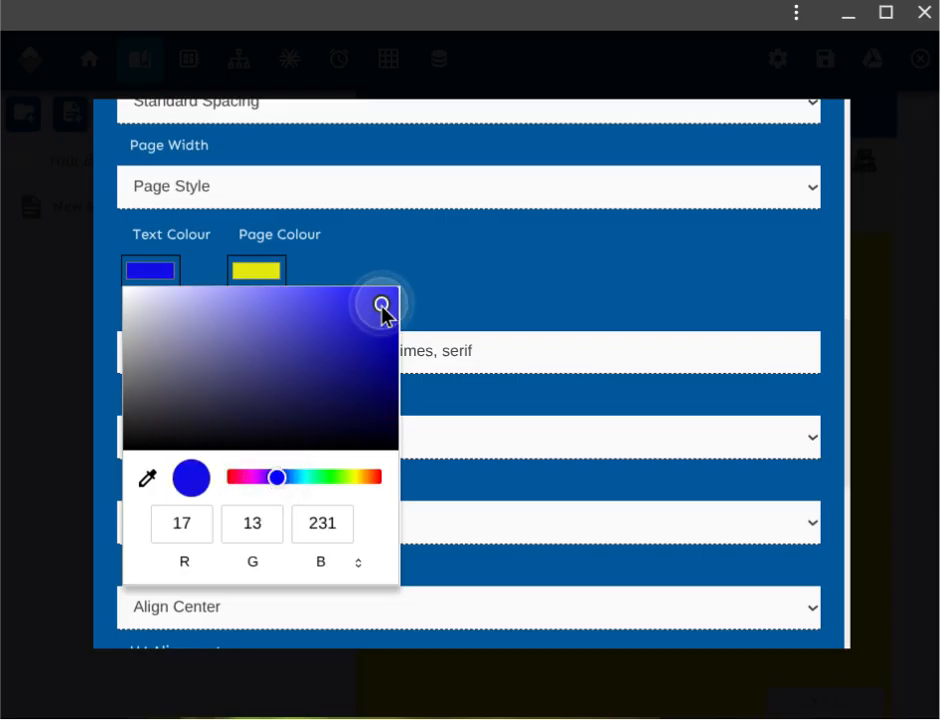
left_click(512, 274)
- Enable the typewriter sound in the typewriter preferences
scroll(512, 273, "down", 1)
scroll(512, 283, "down", 4)
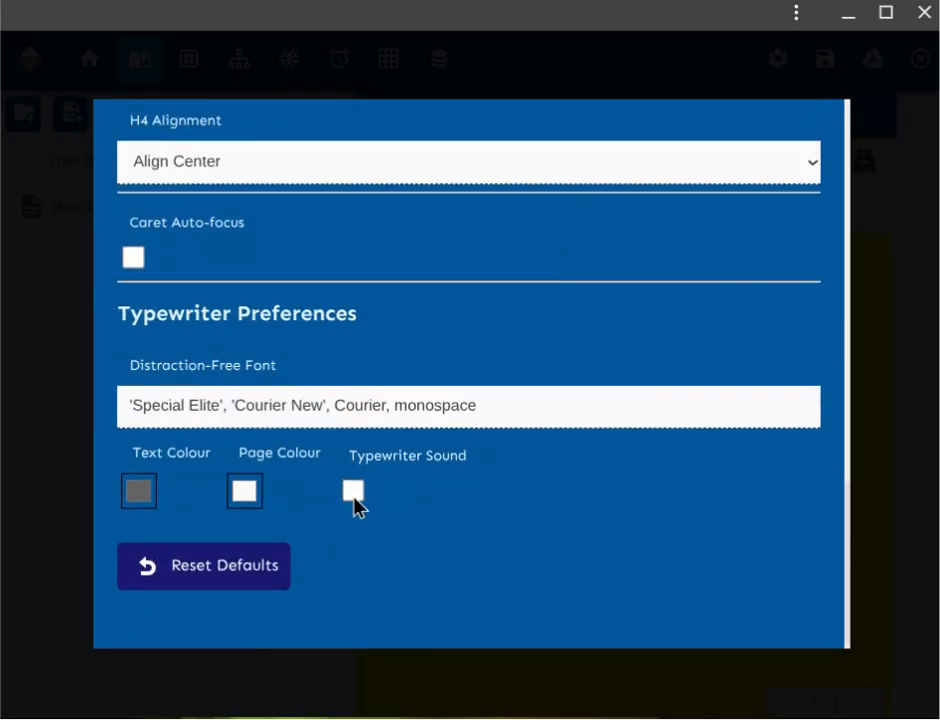
left_click(353, 492)
- Set the typewriter page colour to a bright magenta, about RGB 235, 17, 238
left_click(245, 492)
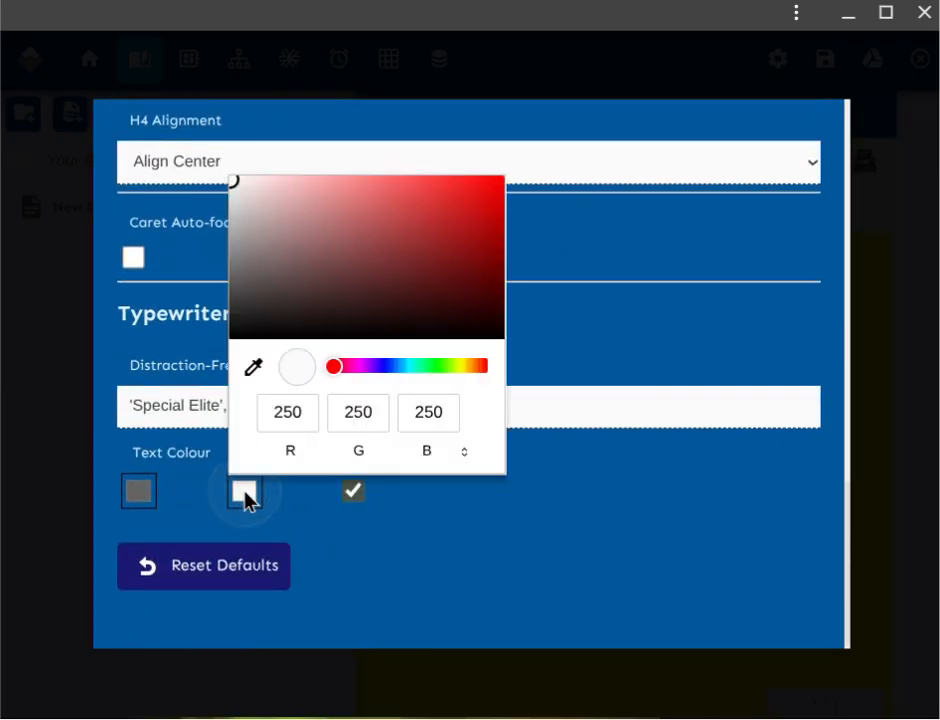
left_click(362, 369)
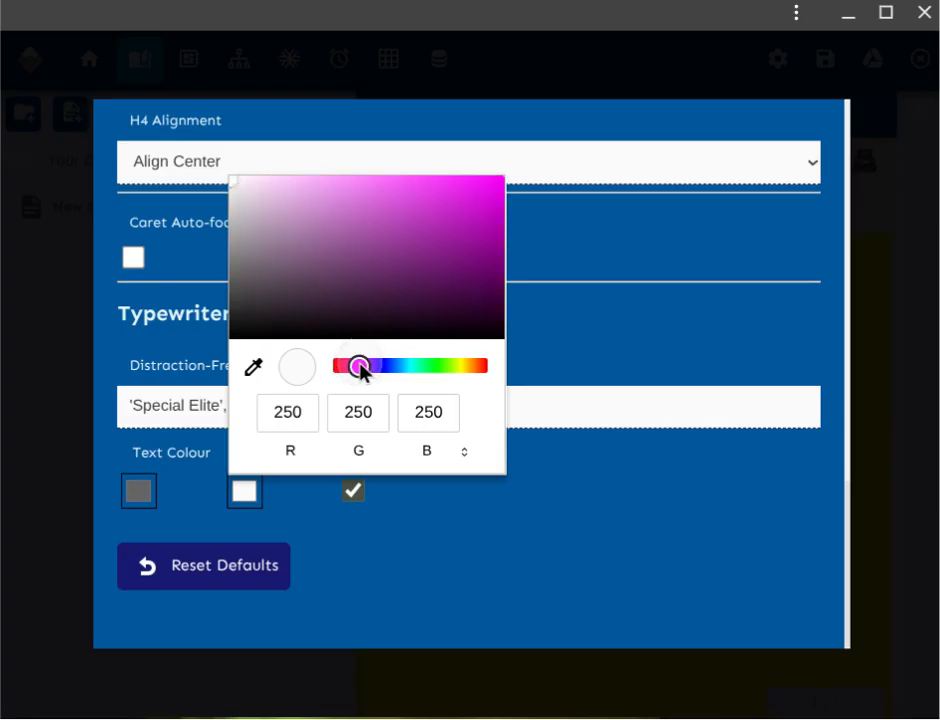
left_click(484, 189)
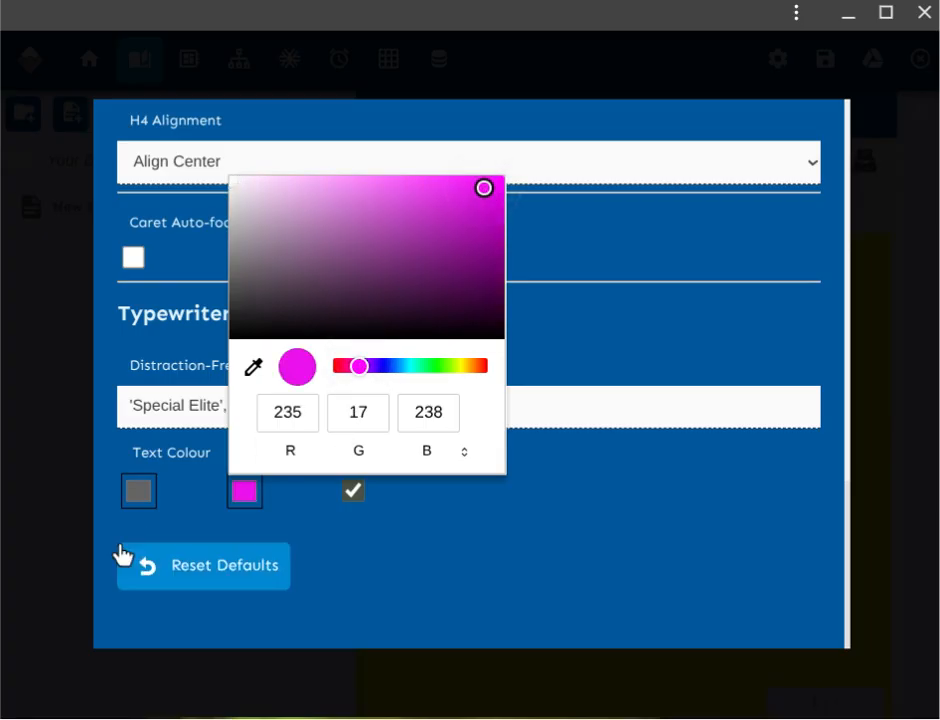
- Set the typewriter text colour to near black, about RGB 13, 12, 12
left_click(140, 498)
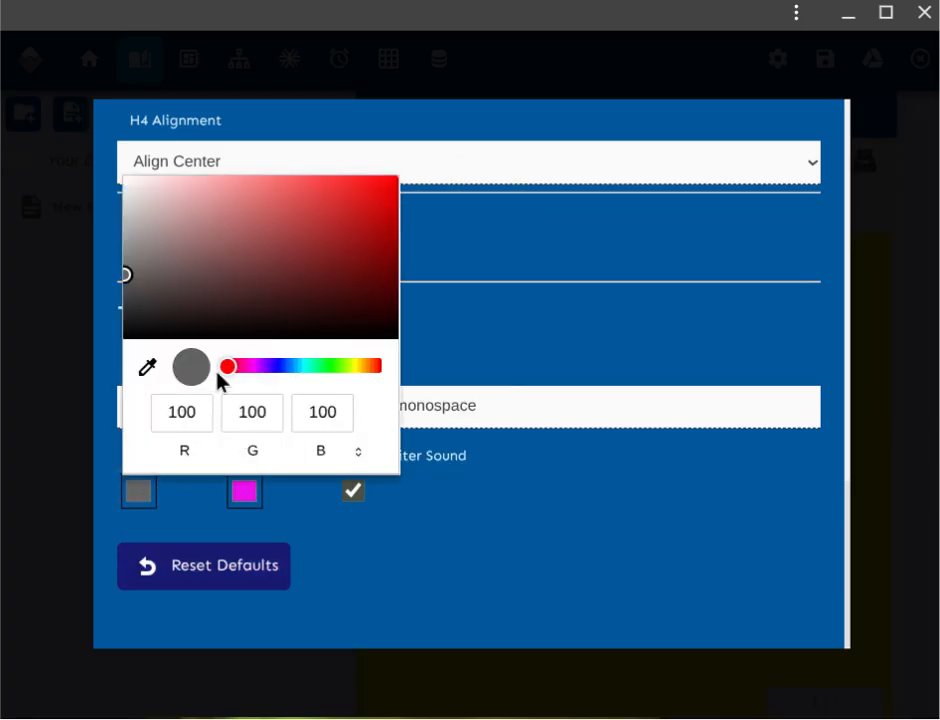
left_click(134, 331)
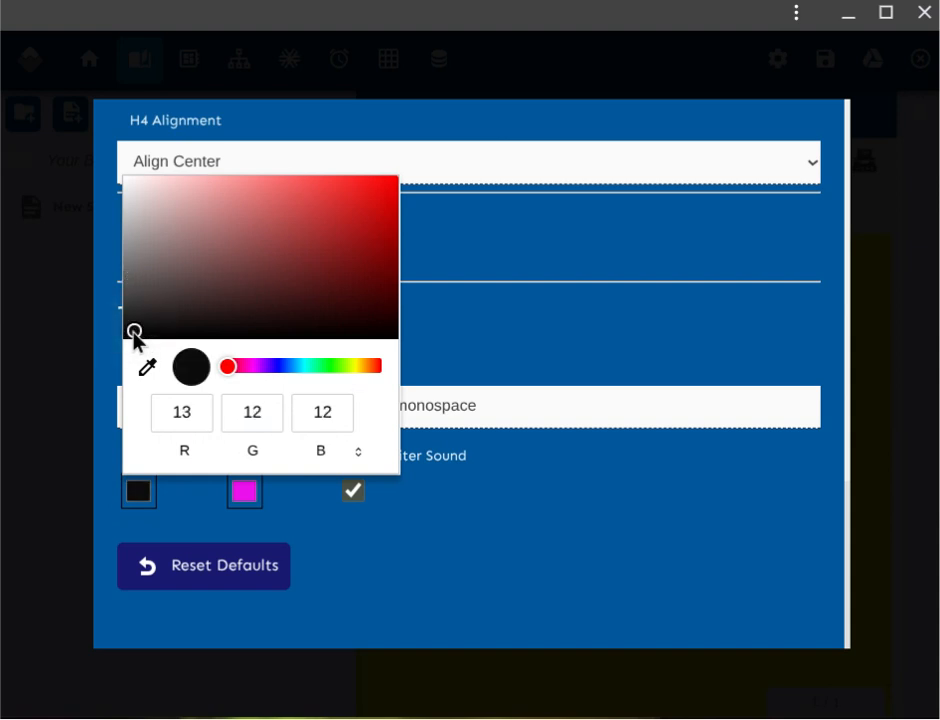
left_click(405, 558)
- Set the document font size to Big and close the settings
scroll(577, 566, "up", 5)
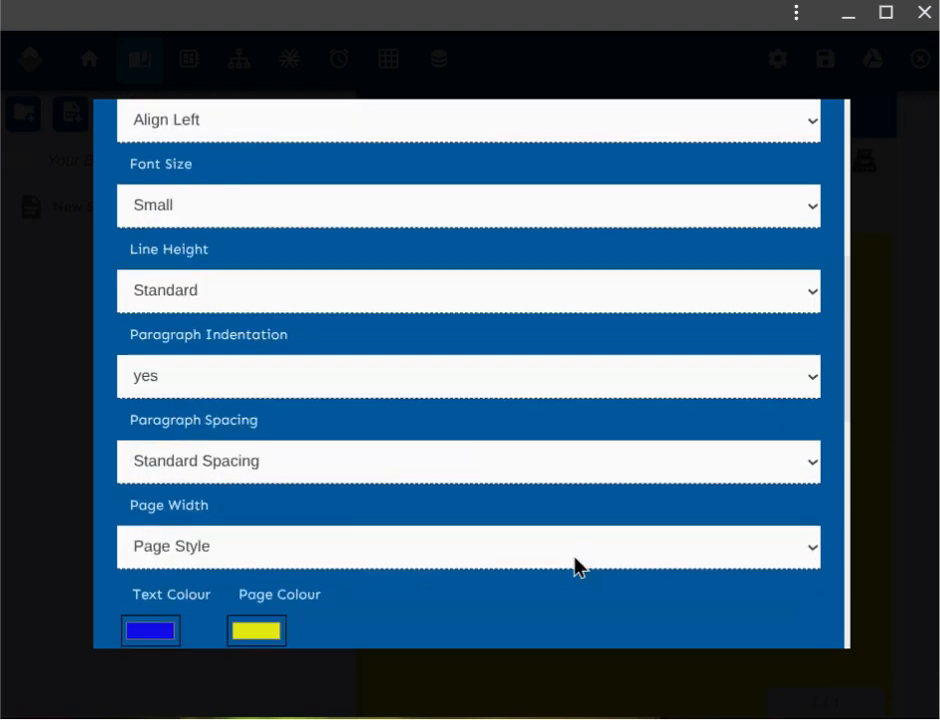
scroll(578, 566, "up", 3)
scroll(578, 566, "down", 12)
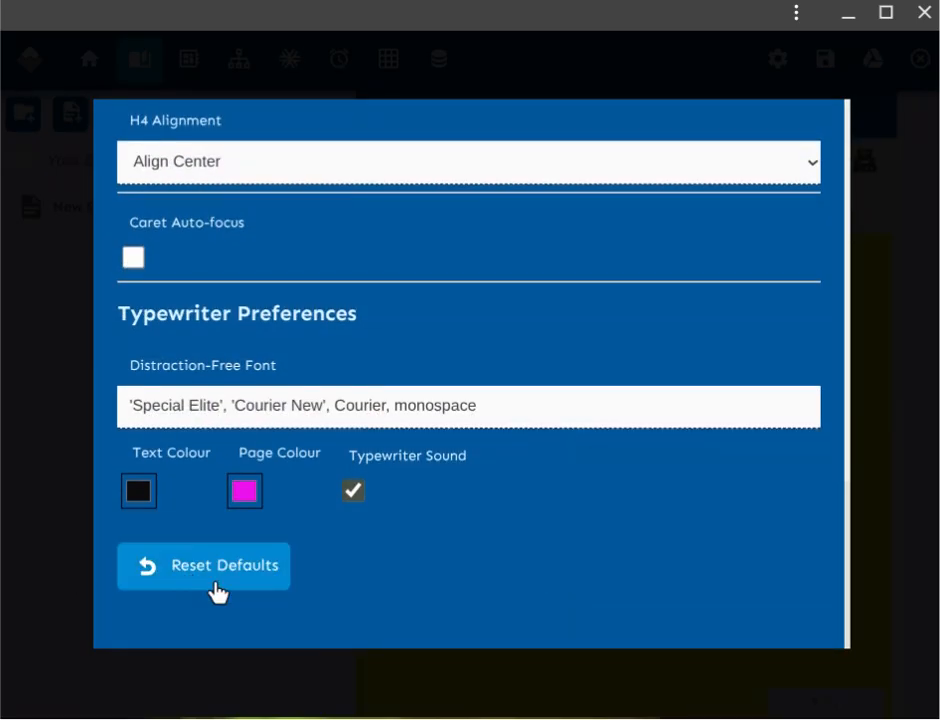
scroll(615, 537, "up", 4)
scroll(615, 537, "up", 10)
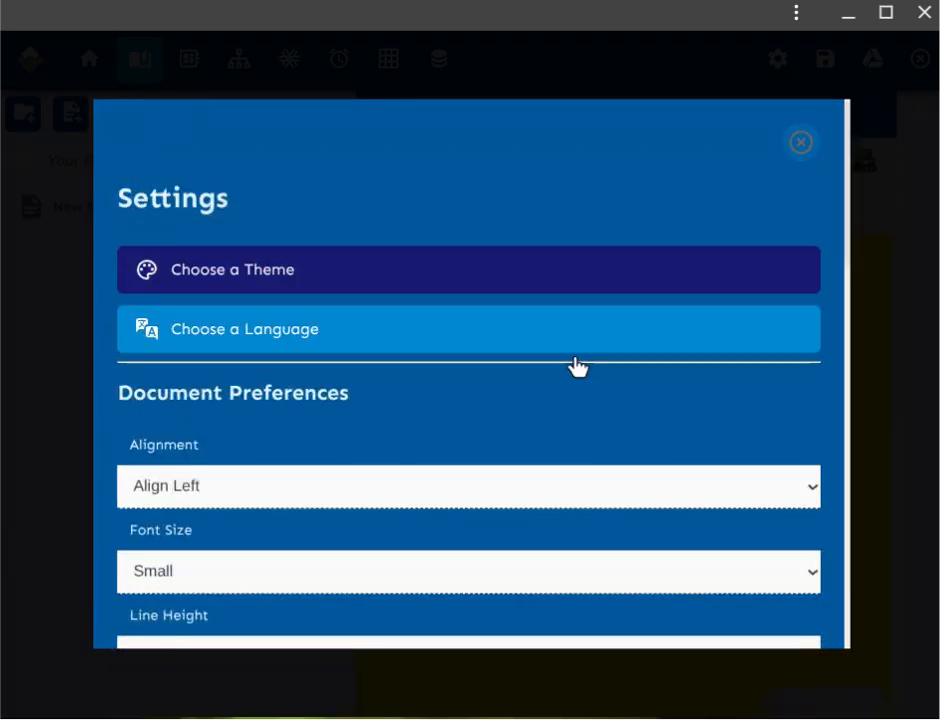
scroll(573, 363, "down", 5)
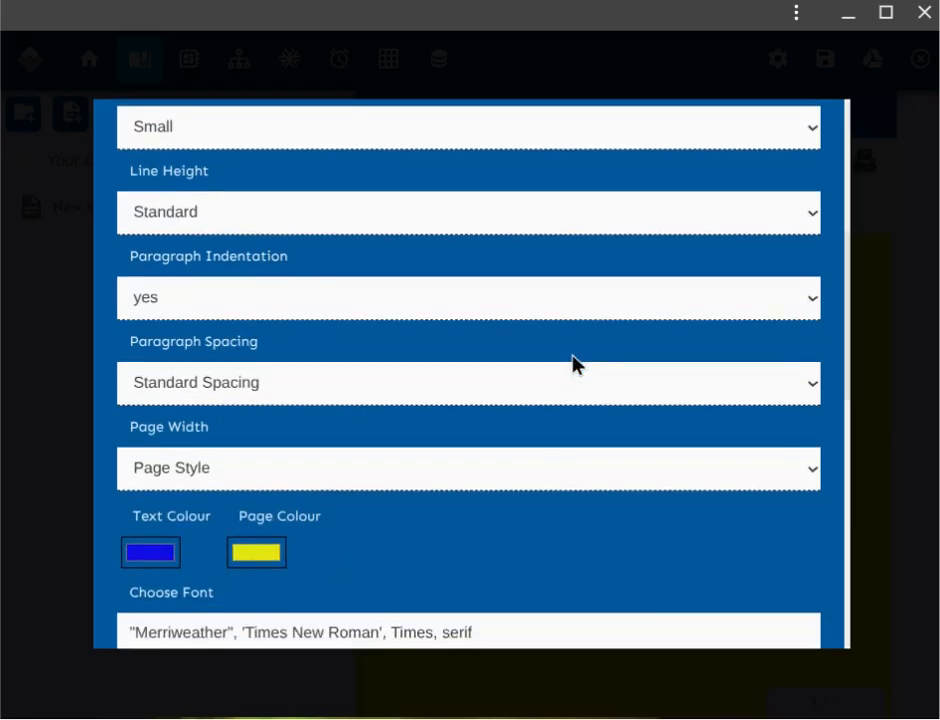
scroll(573, 363, "up", 1)
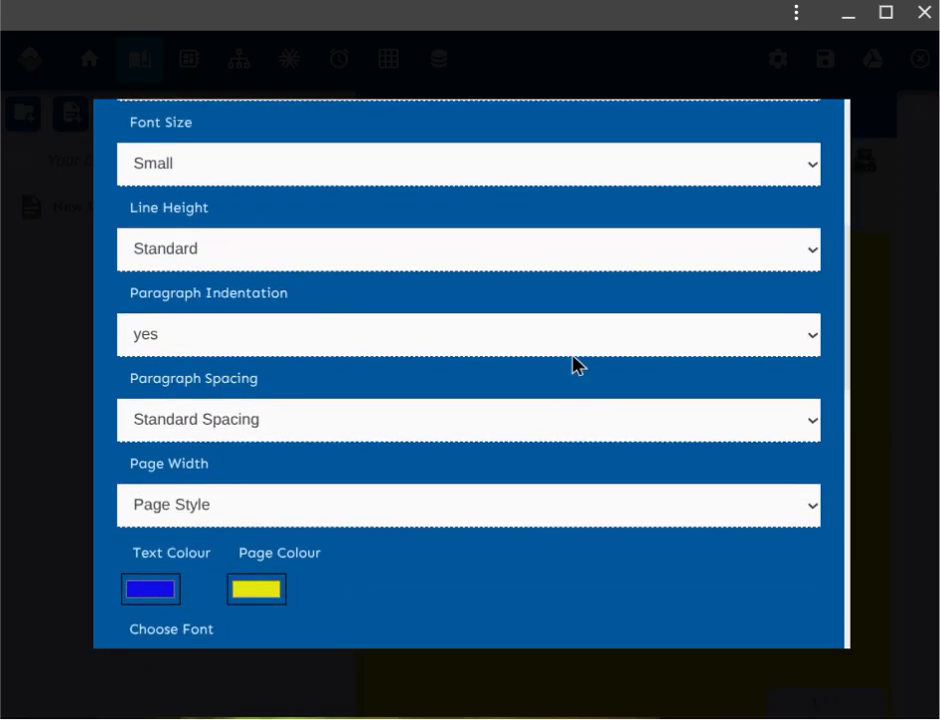
scroll(573, 363, "up", 4)
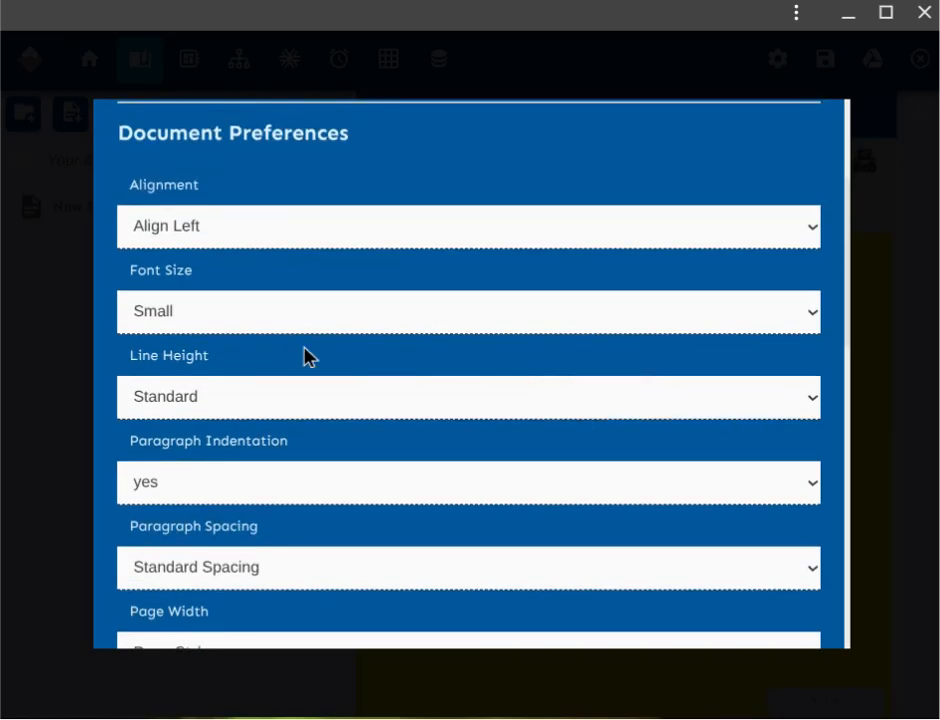
left_click(808, 321)
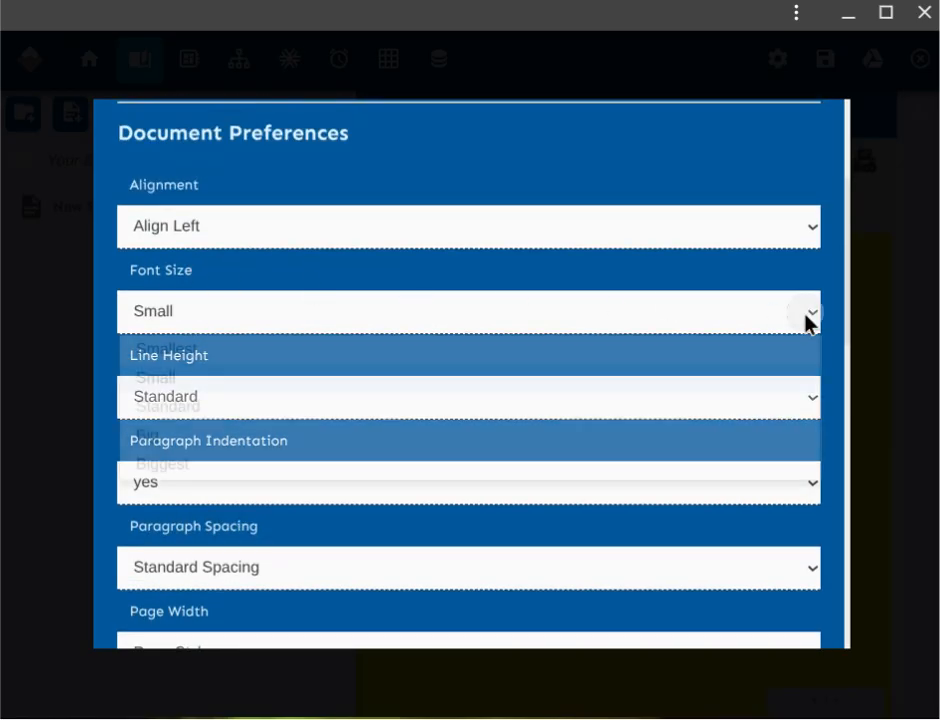
left_click(678, 443)
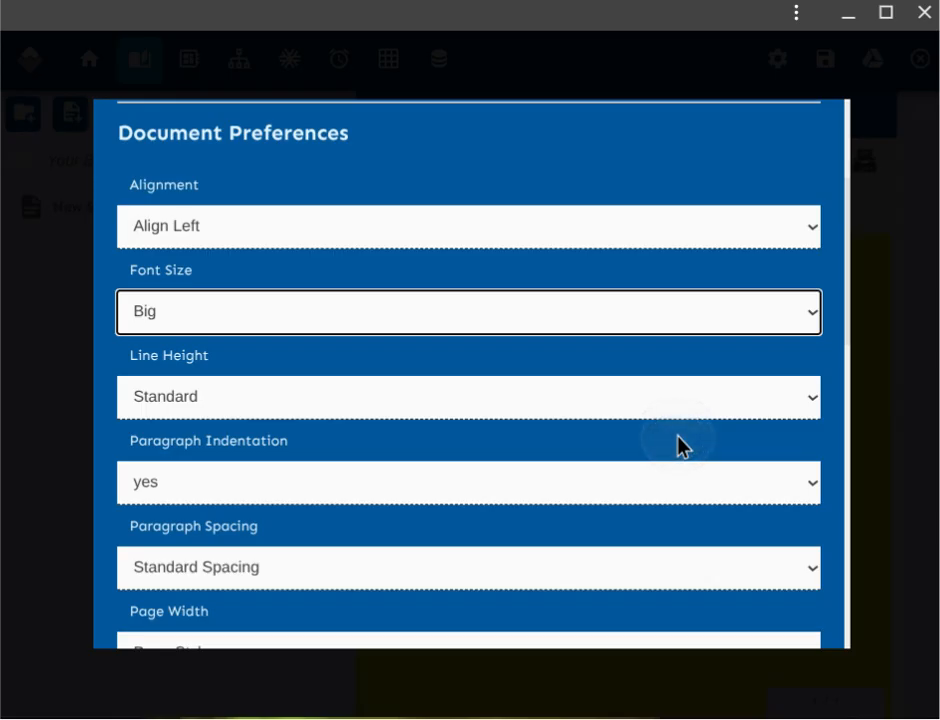
scroll(678, 443, "up", 3)
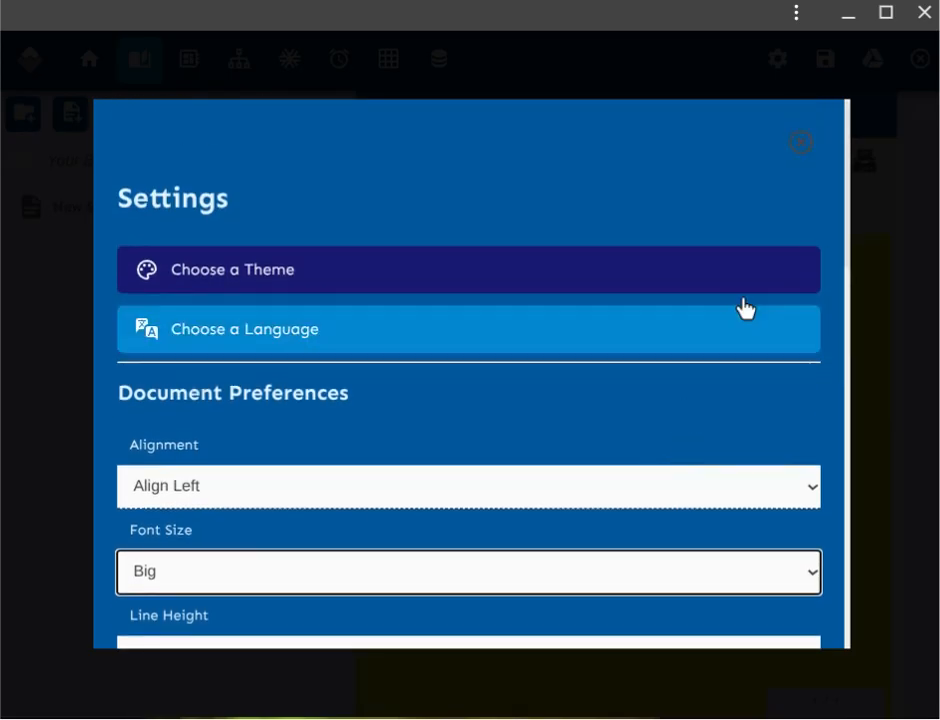
left_click(799, 146)
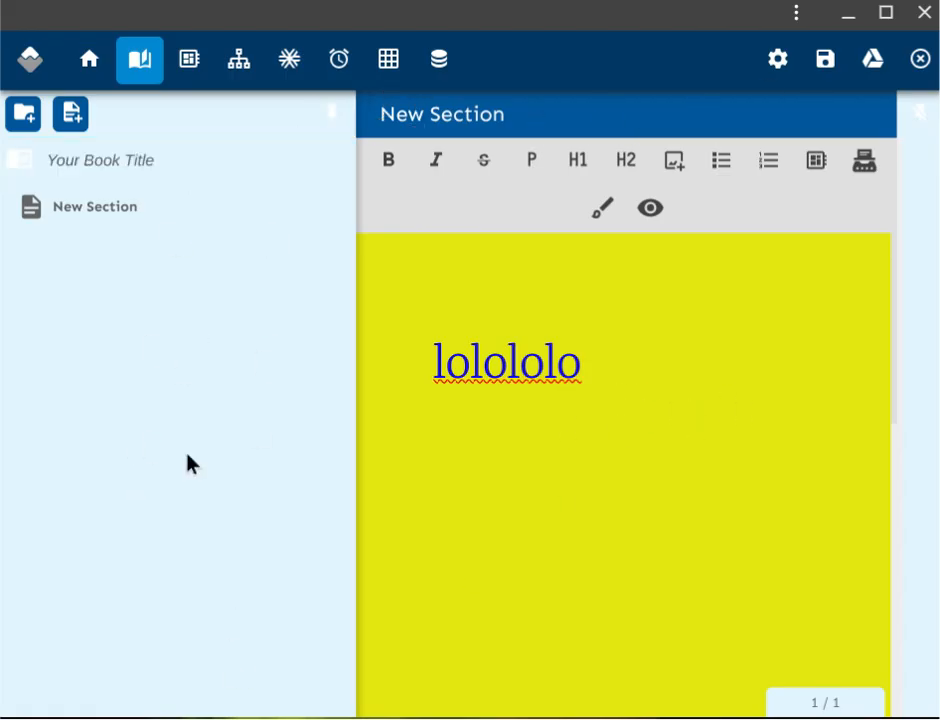
- Preview the section's text in the distraction-free typewriter view and return to the normal editor
left_click(863, 175)
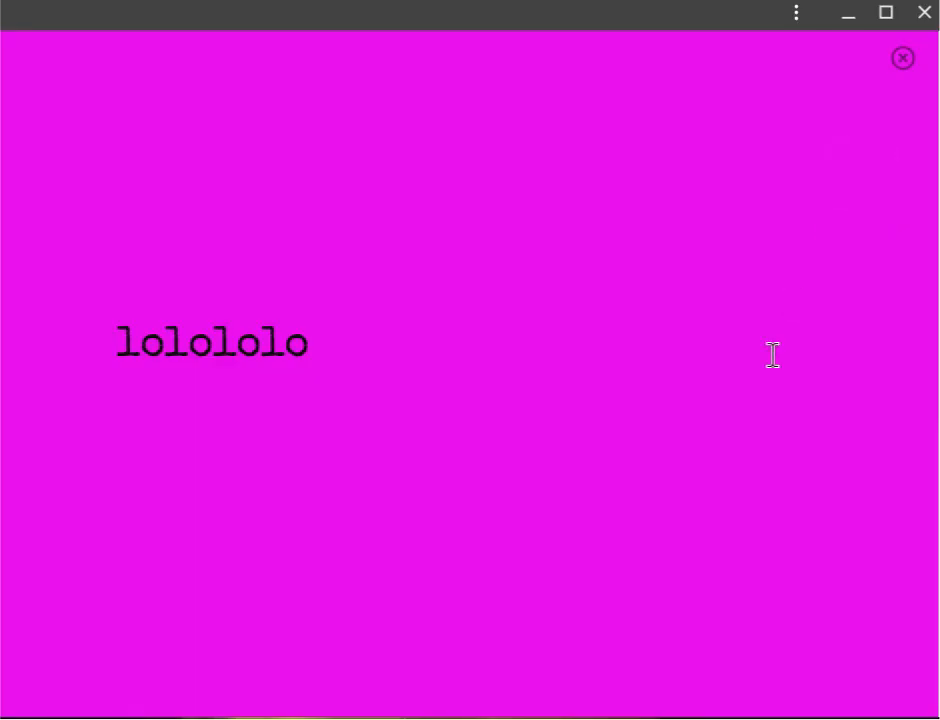
left_click(902, 58)
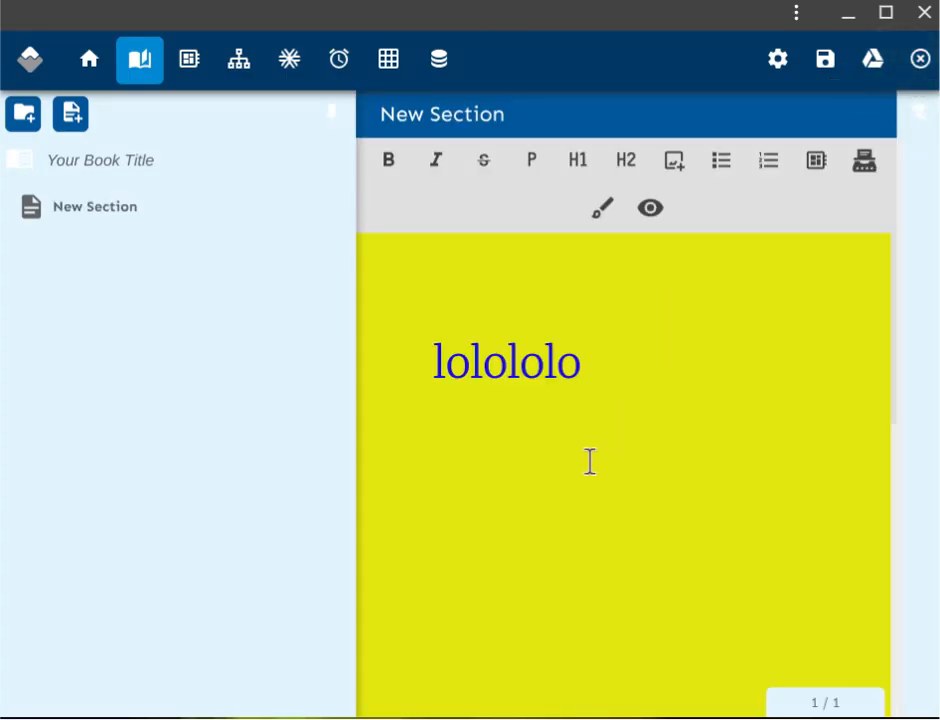
- Export the "color test 2" project as a file to the device from its home page
left_click(76, 68)
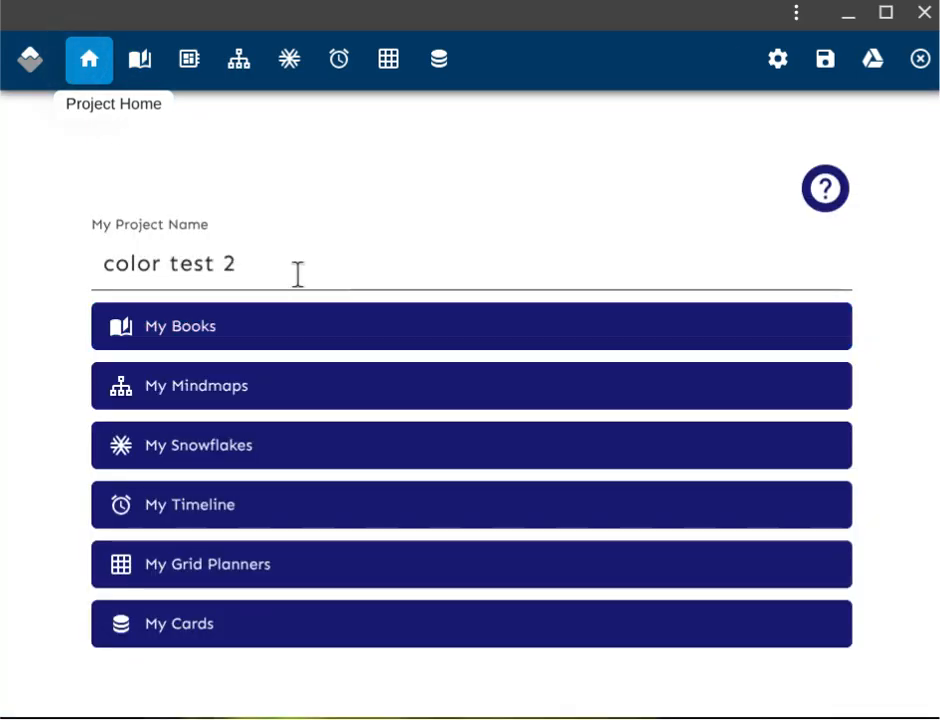
left_click(821, 74)
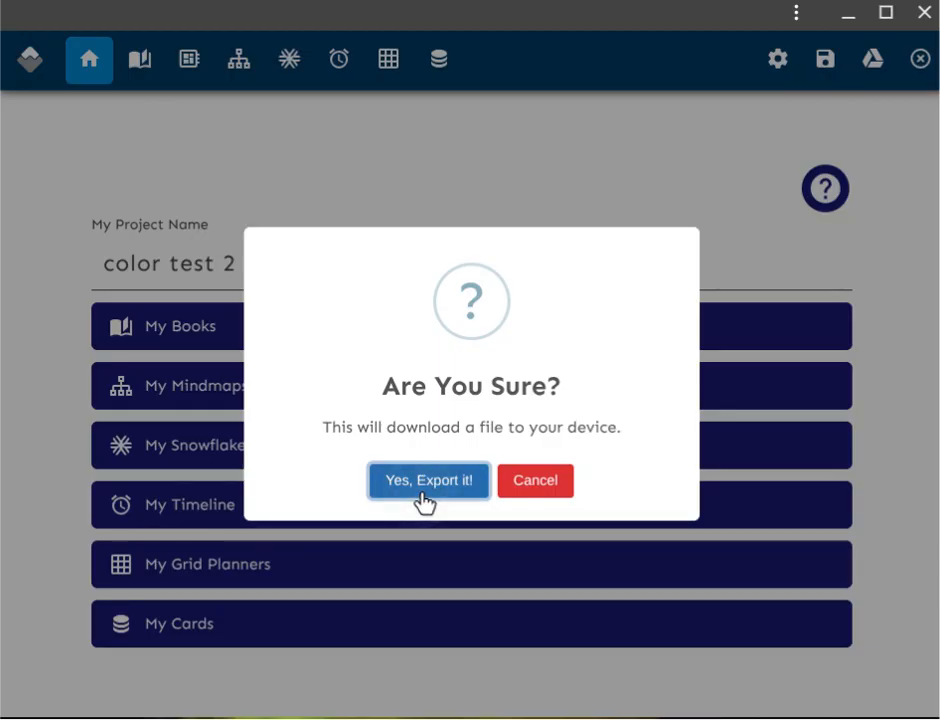
left_click(424, 503)
left_click(470, 481)
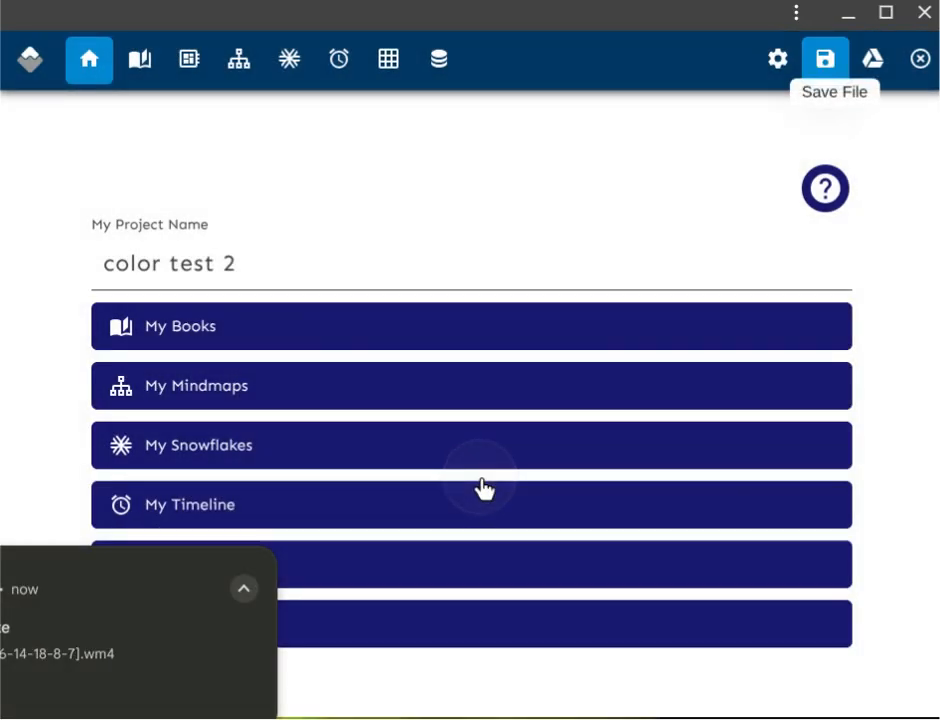
- Close the "color test 2" project and return to the start screen
left_click(918, 62)
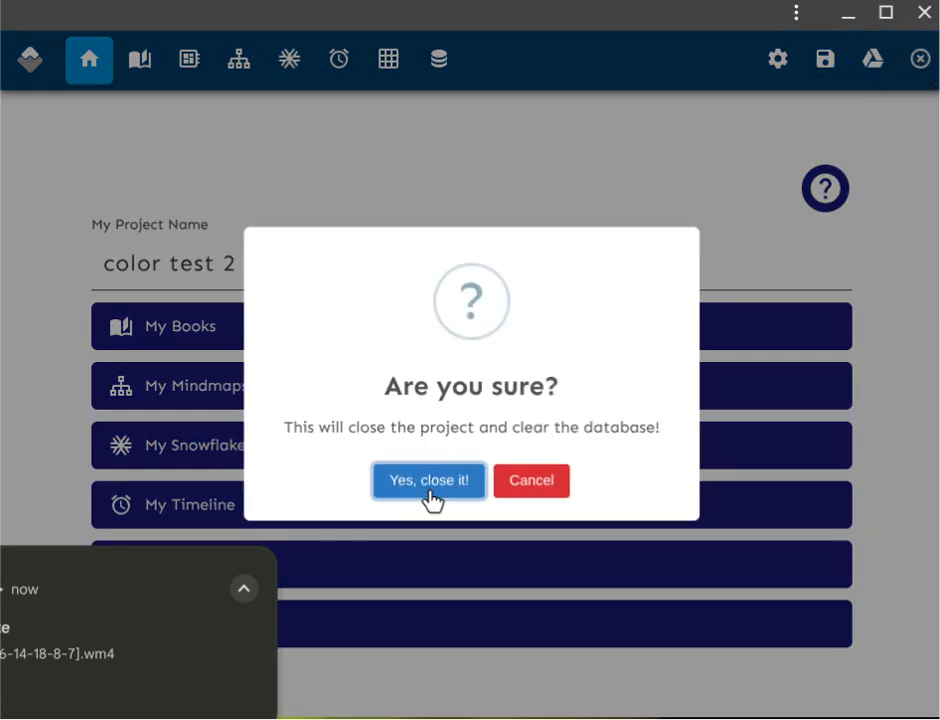
left_click(428, 490)
left_click(468, 488)
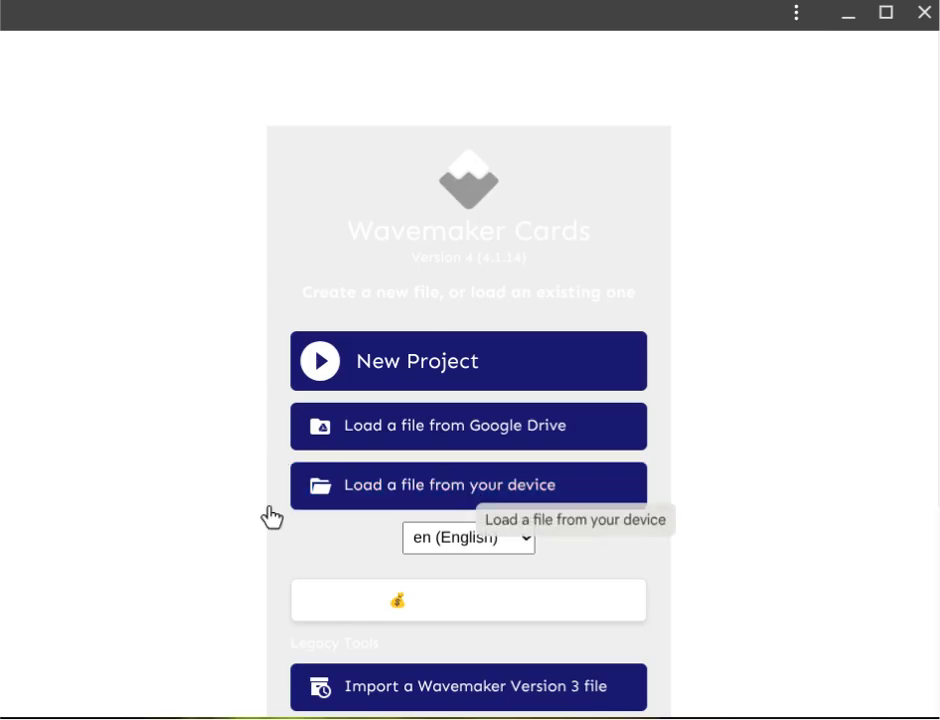
- Load the color-test-1 file from the device's Downloads folder and open the project's book list
left_click(403, 494)
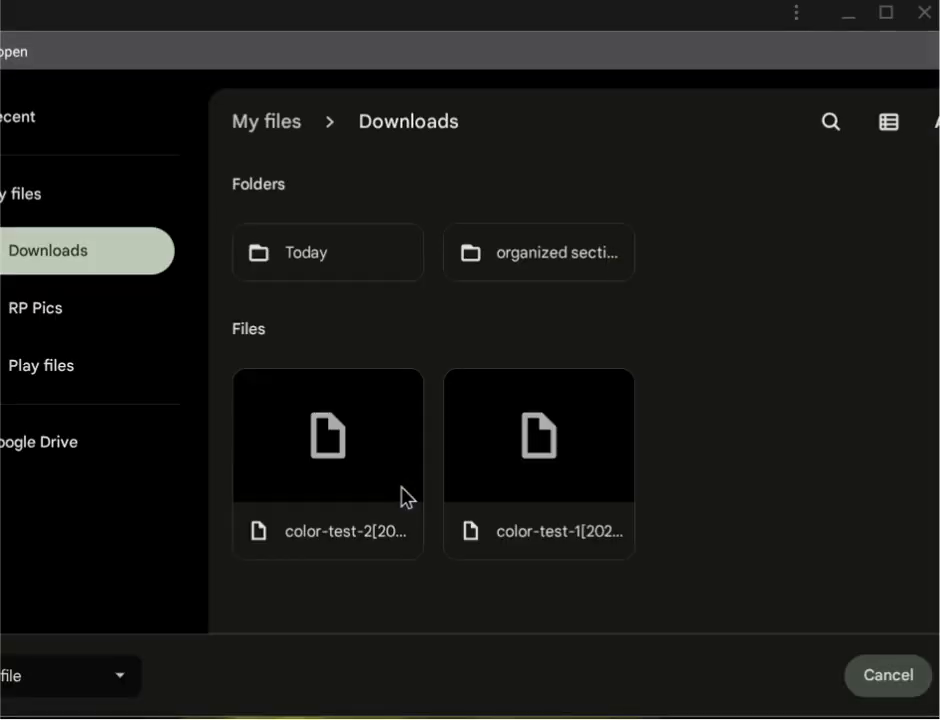
left_click(546, 505)
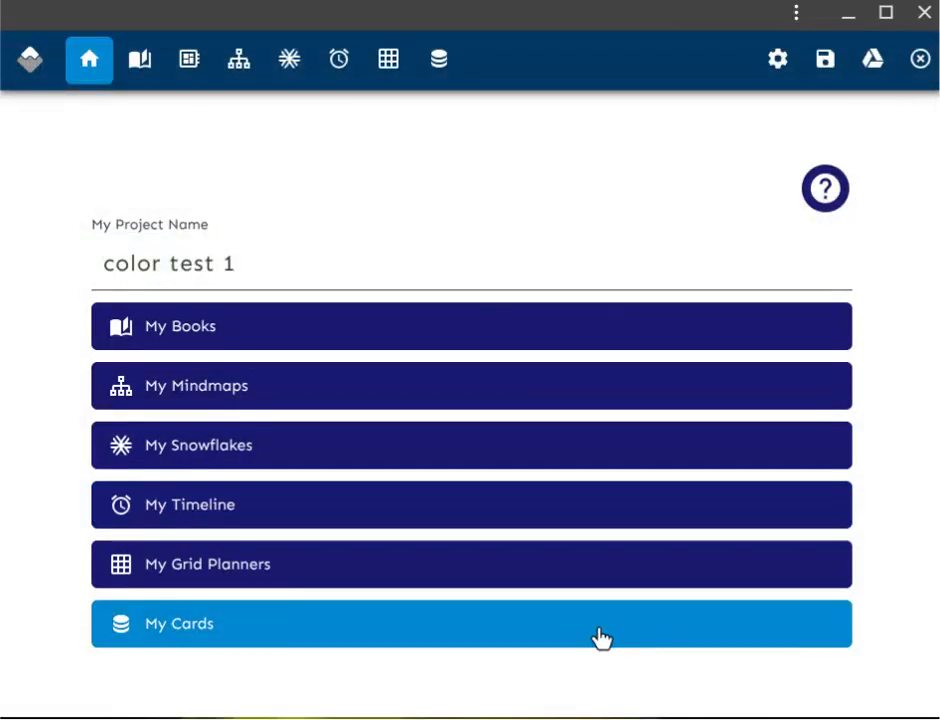
left_click(298, 343)
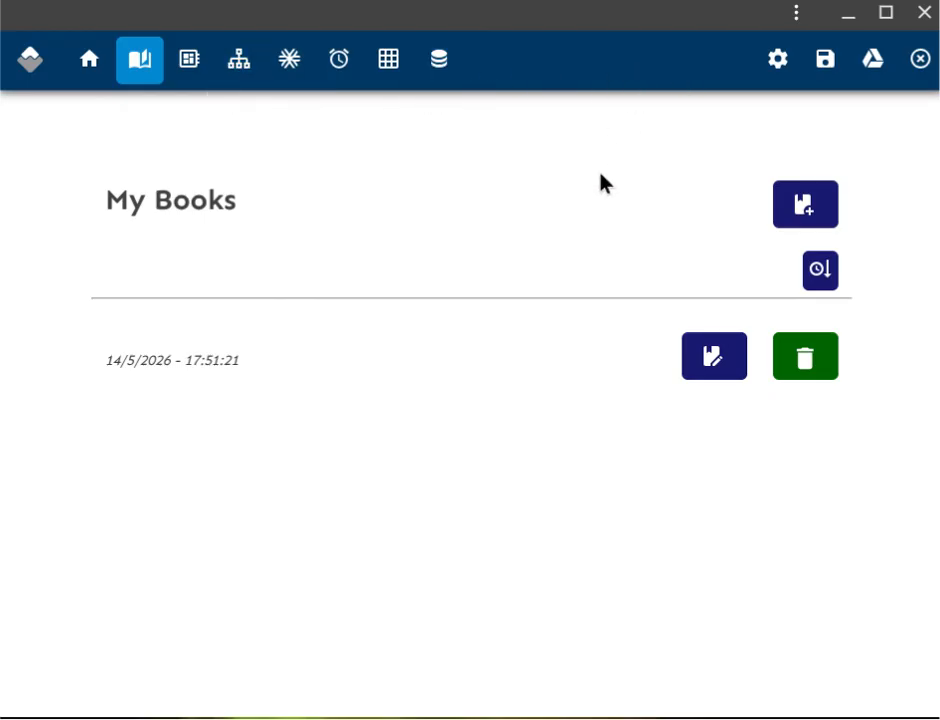
- Review the loaded project's theme, document and typewriter preferences in the settings and close them
left_click(772, 62)
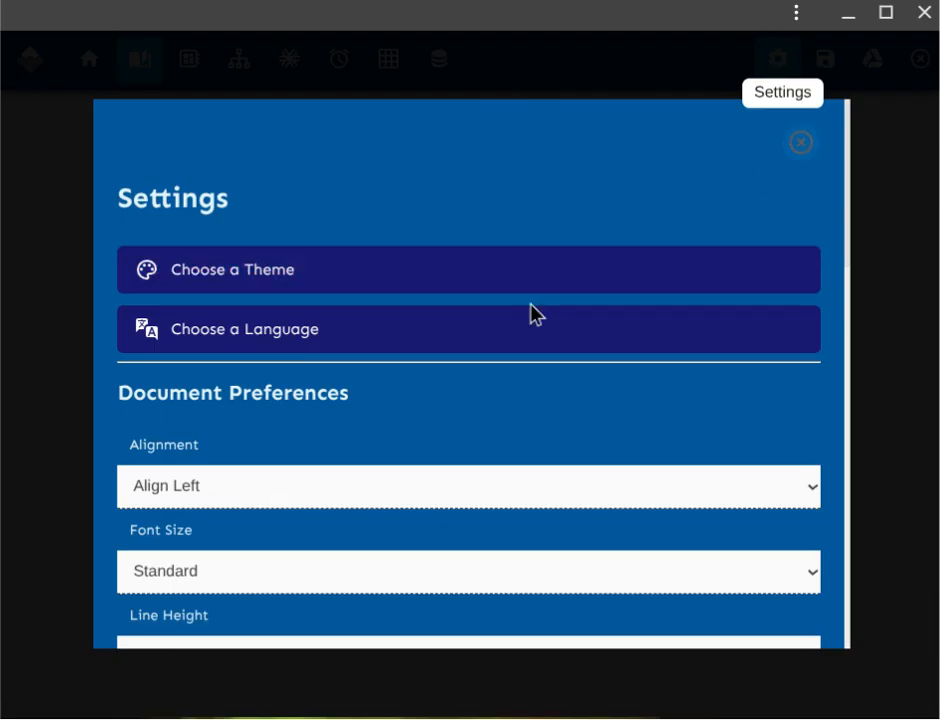
scroll(459, 365, "down", 12)
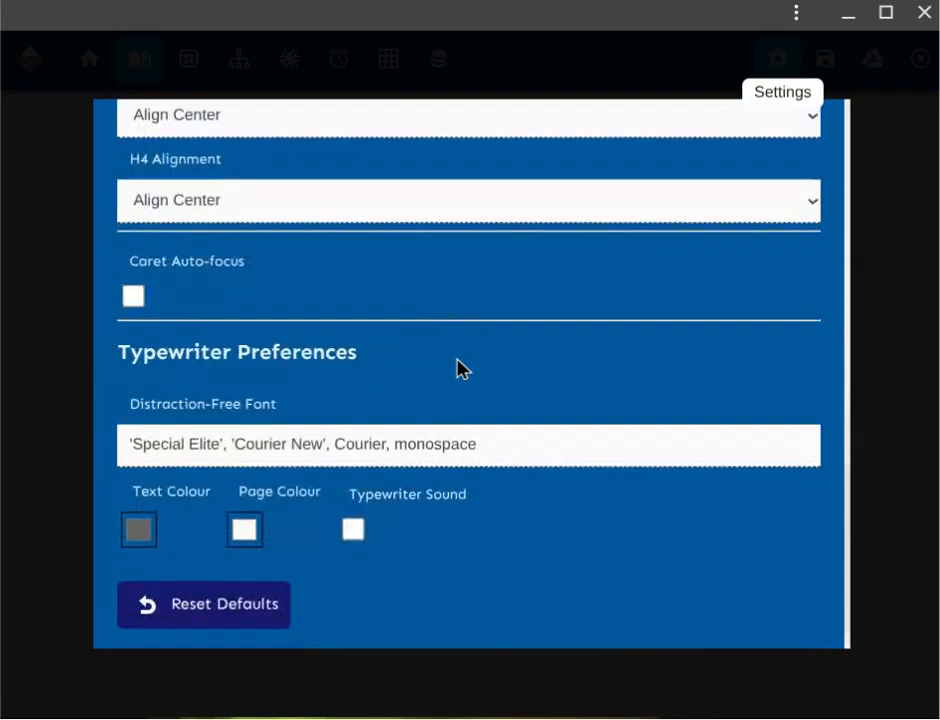
scroll(457, 367, "up", 7)
scroll(457, 368, "up", 5)
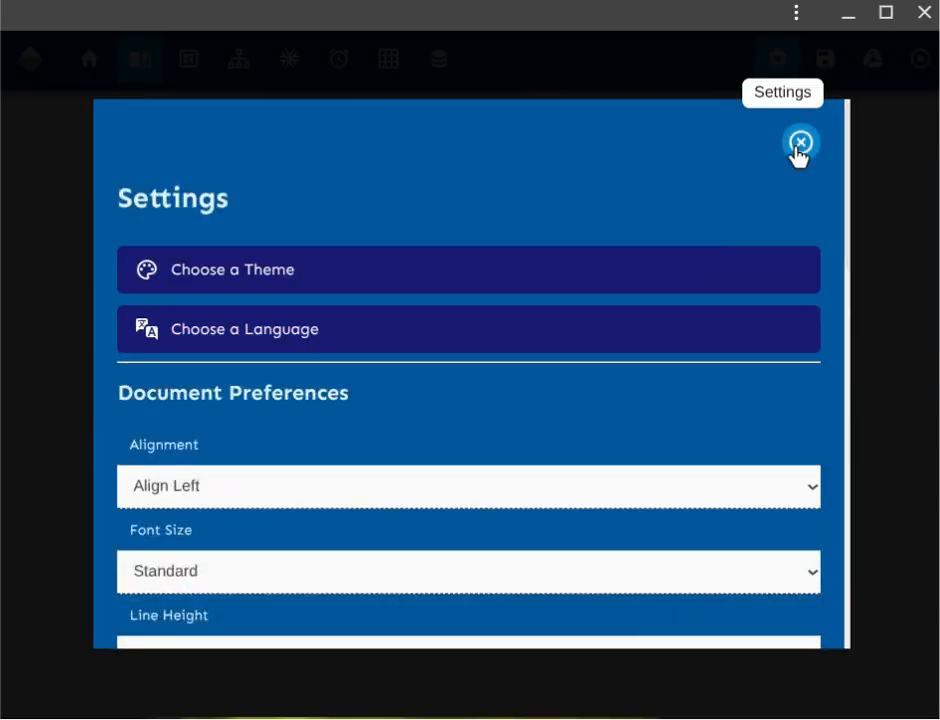
left_click(800, 146)
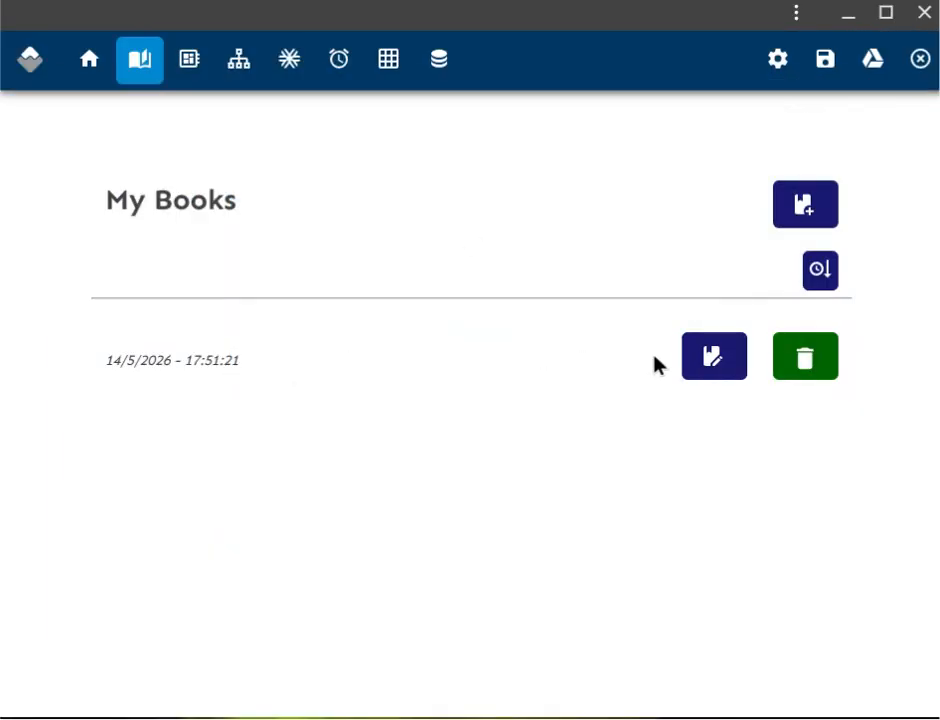
- Open the book's first section and check its colours in the normal editor and the typewriter view
left_click(714, 368)
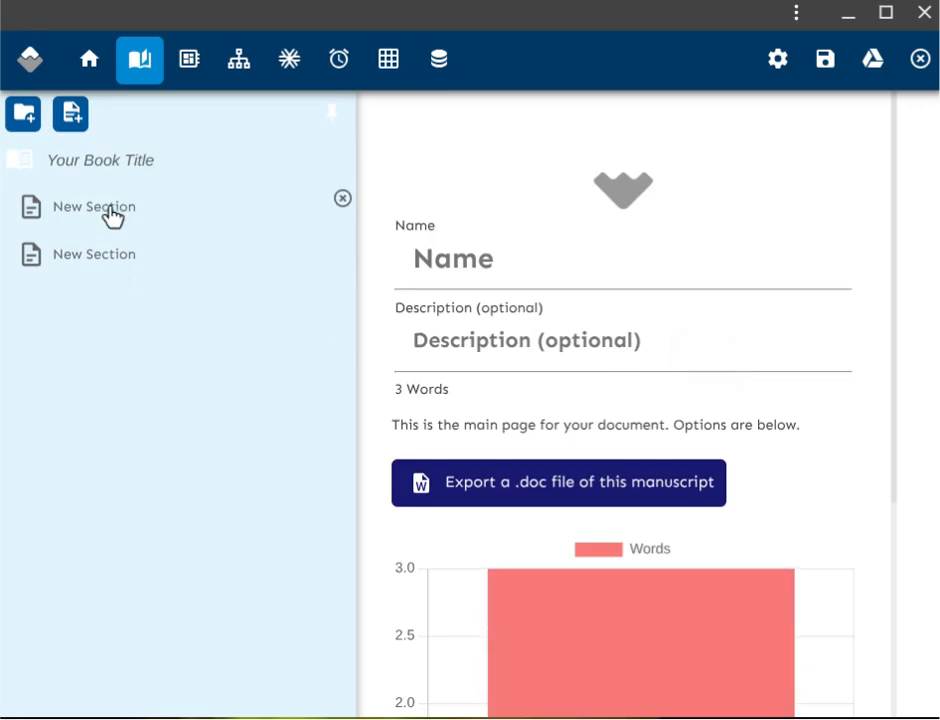
left_click(112, 216)
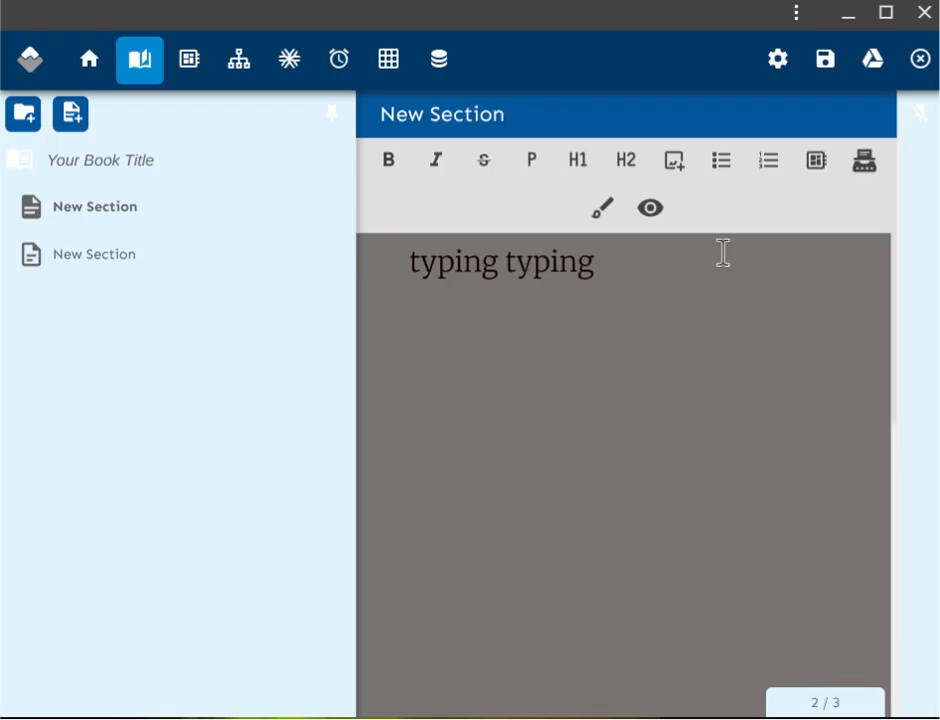
left_click(863, 162)
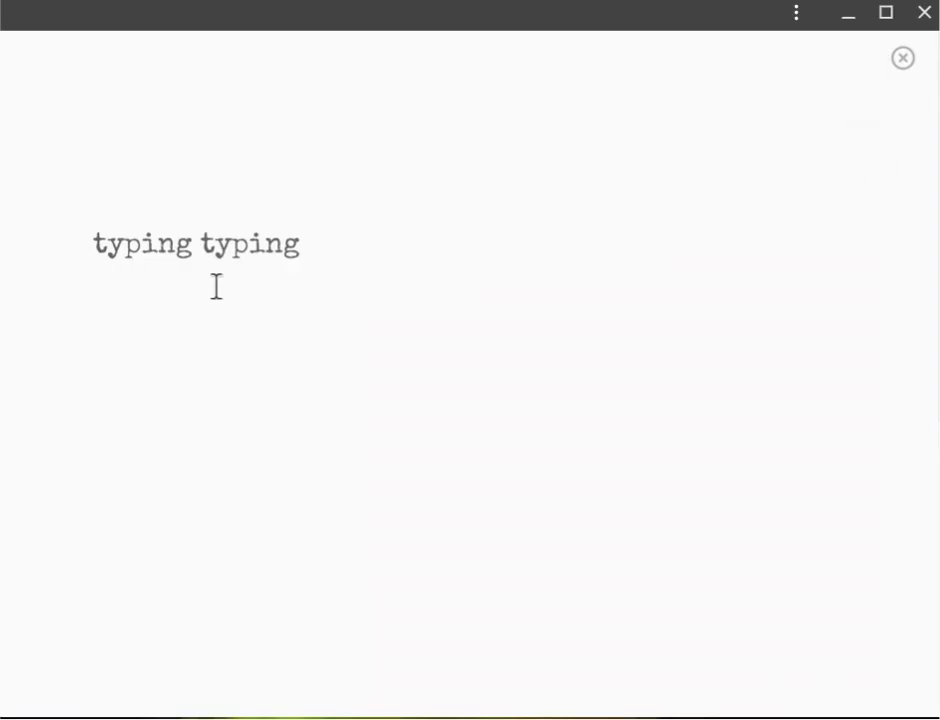
left_click(904, 60)
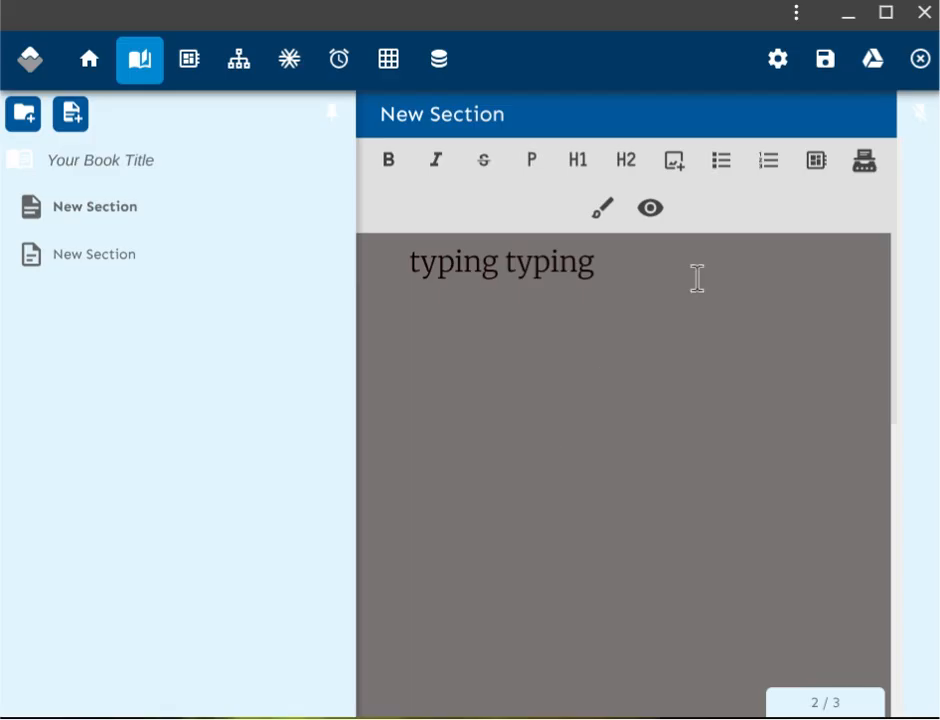
- Close the "color test 1" project
left_click(920, 62)
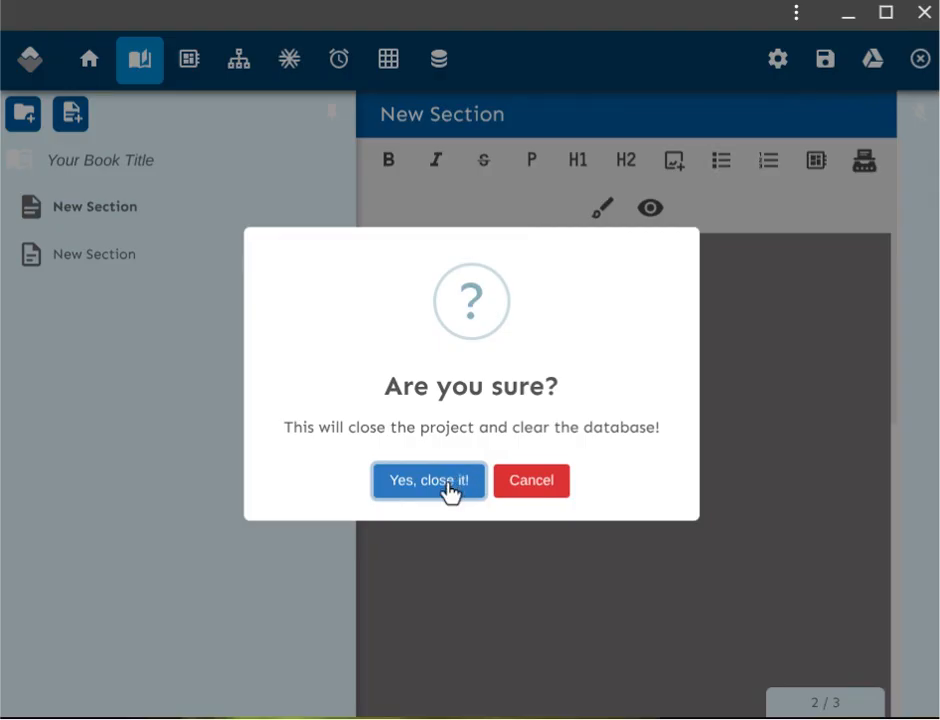
left_click(447, 486)
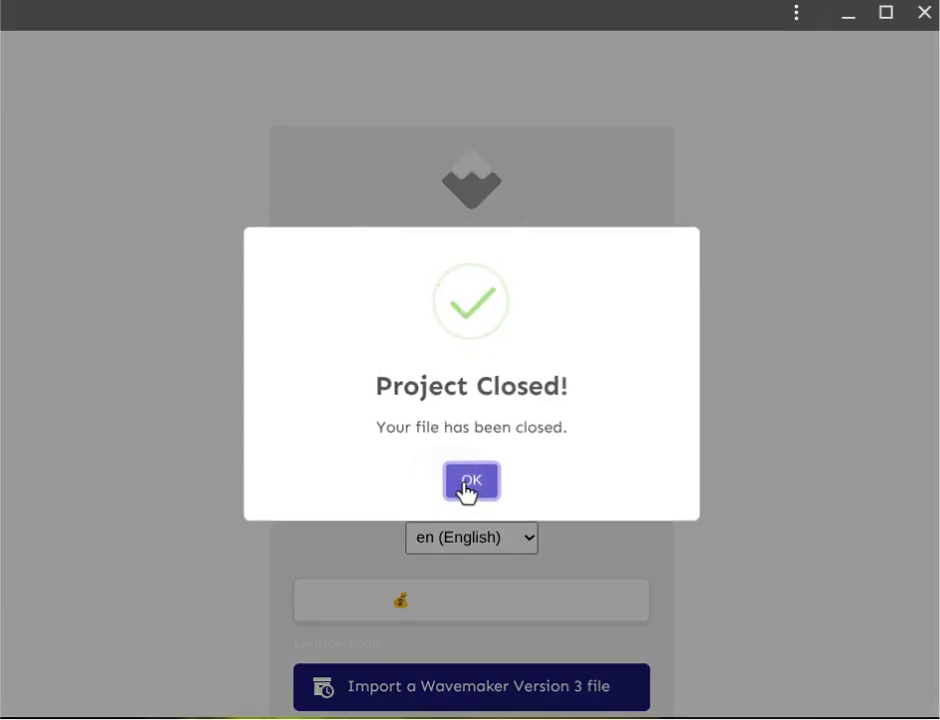
- Load the color-test-2 file from the device's Downloads folder and open the project's book list
left_click(466, 487)
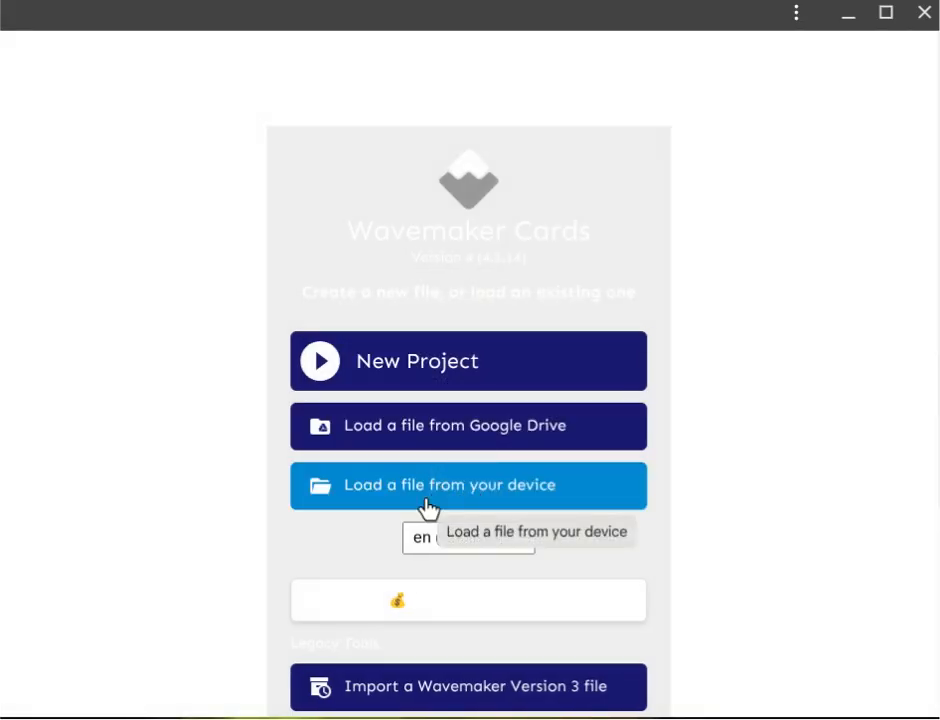
left_click(427, 505)
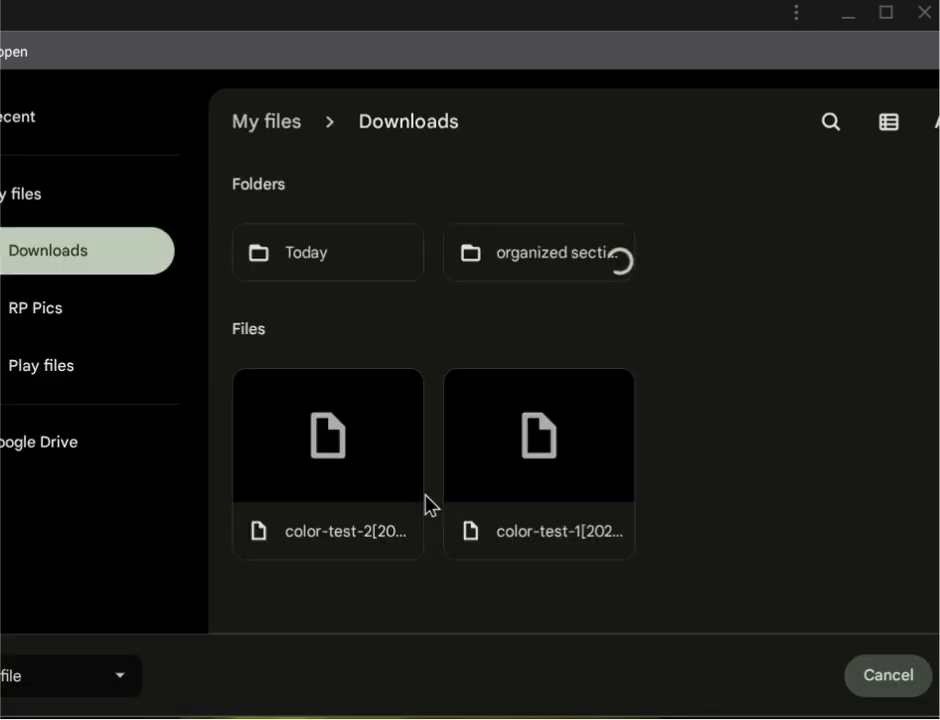
left_click(332, 510)
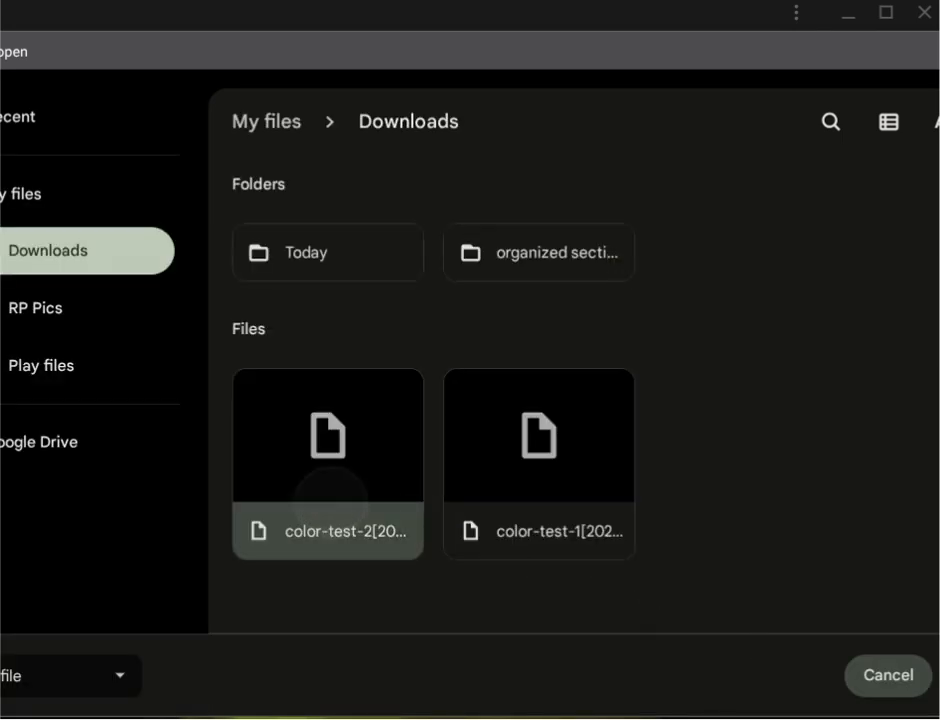
key("Return")
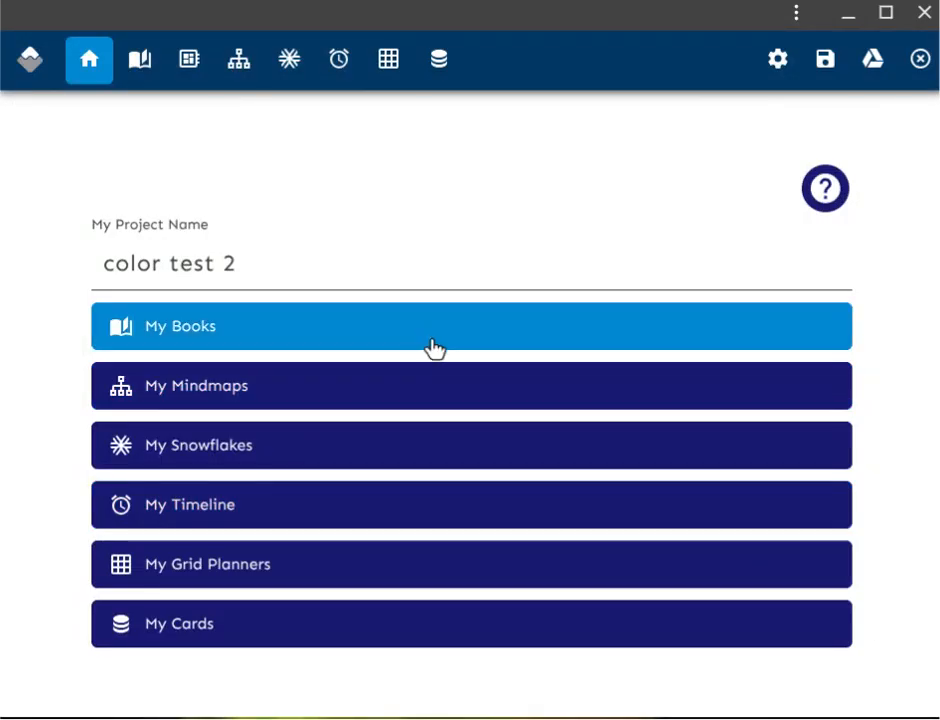
left_click(425, 342)
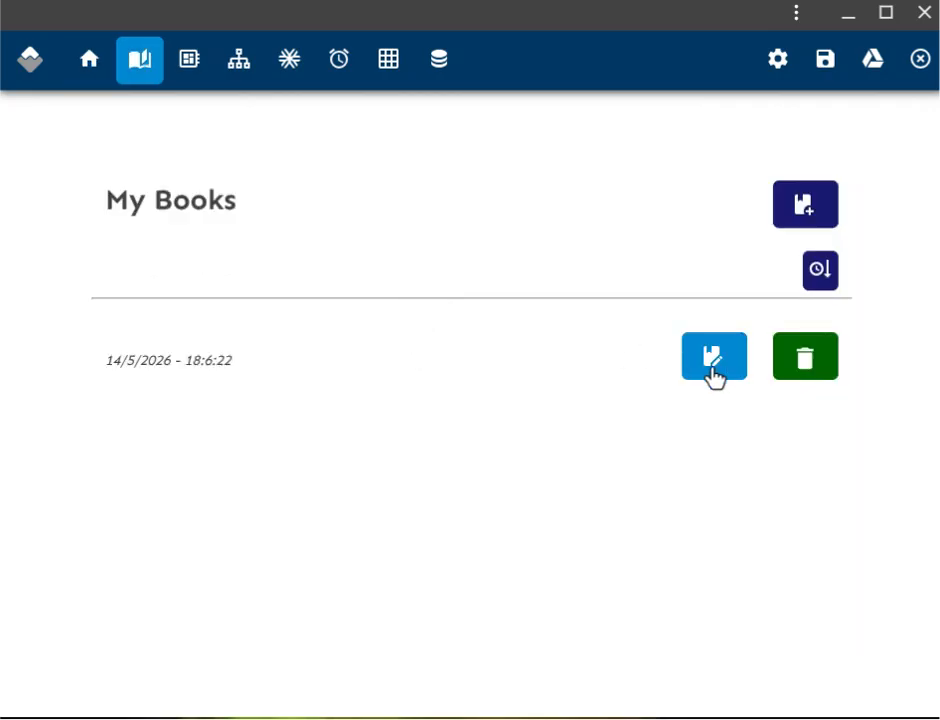
- Open the book's New Section and check its colours in the normal editor and the typewriter view
left_click(714, 376)
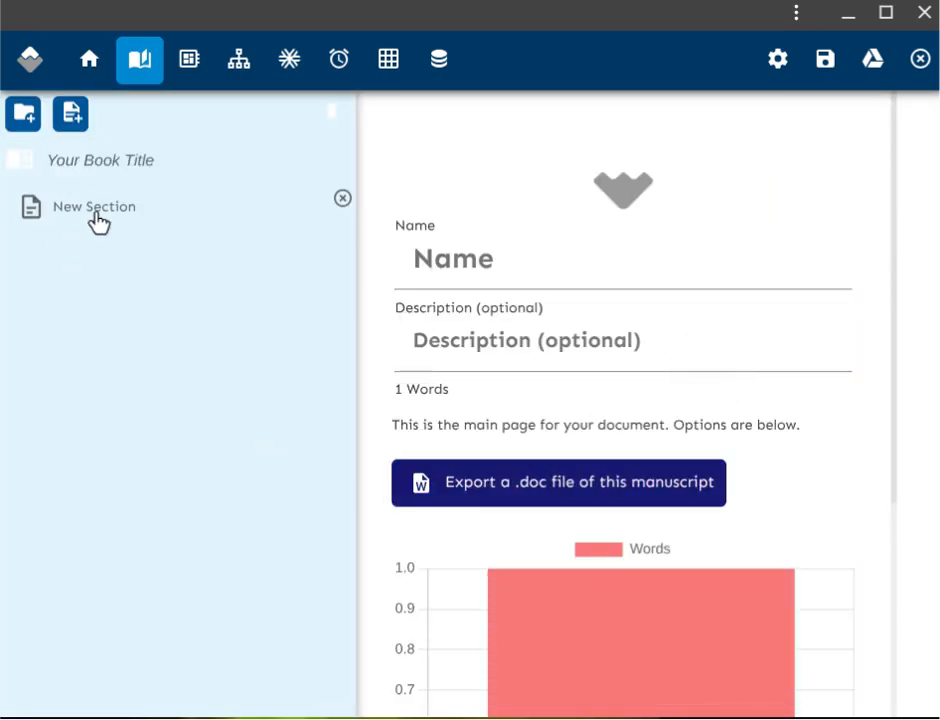
left_click(96, 212)
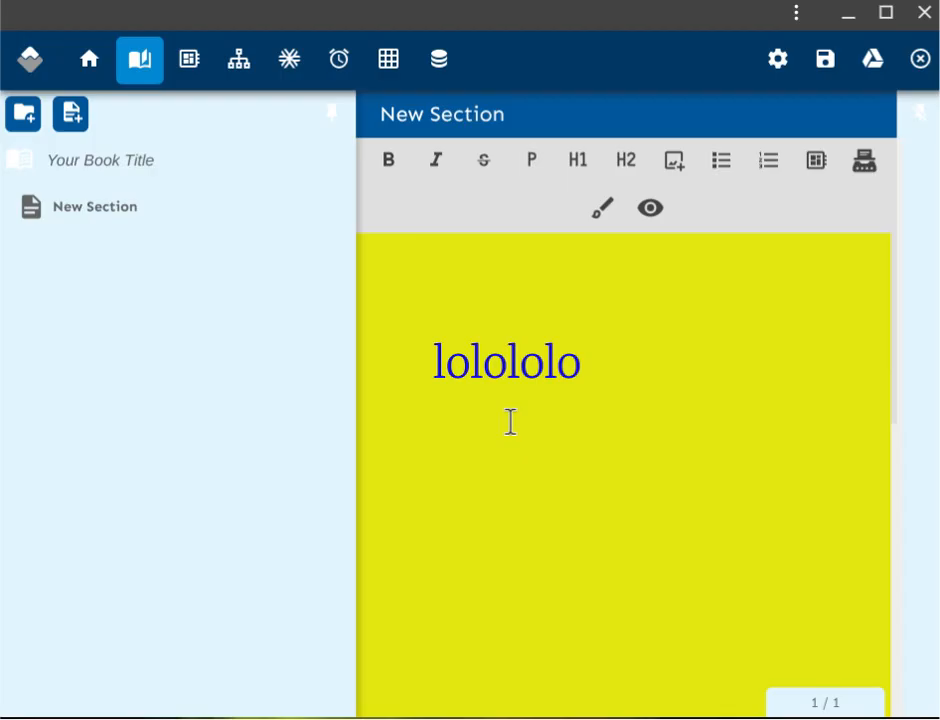
left_click(864, 162)
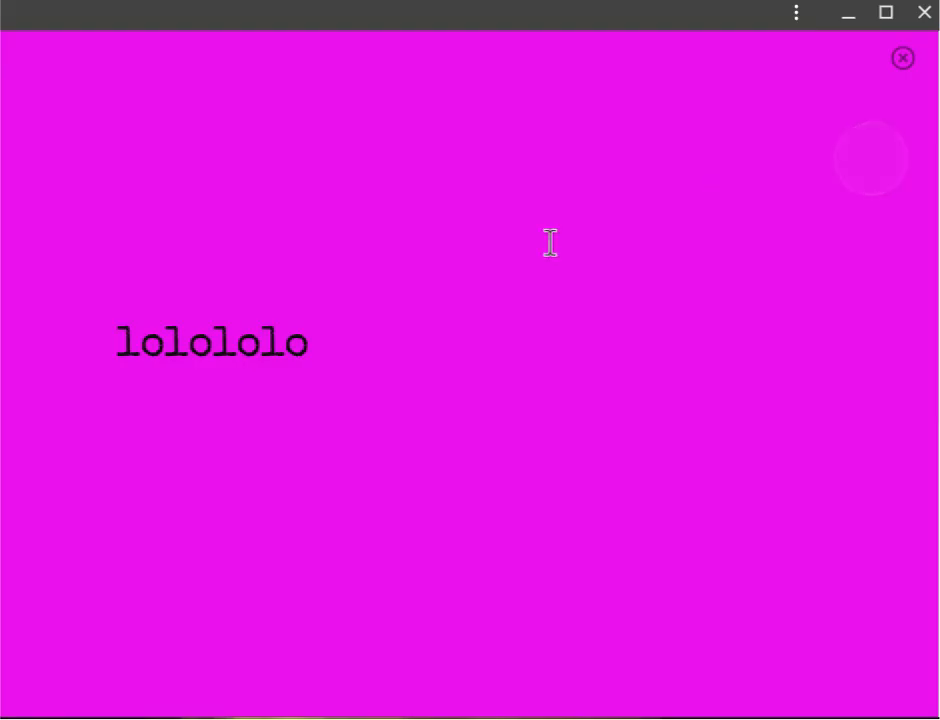
left_click(903, 59)
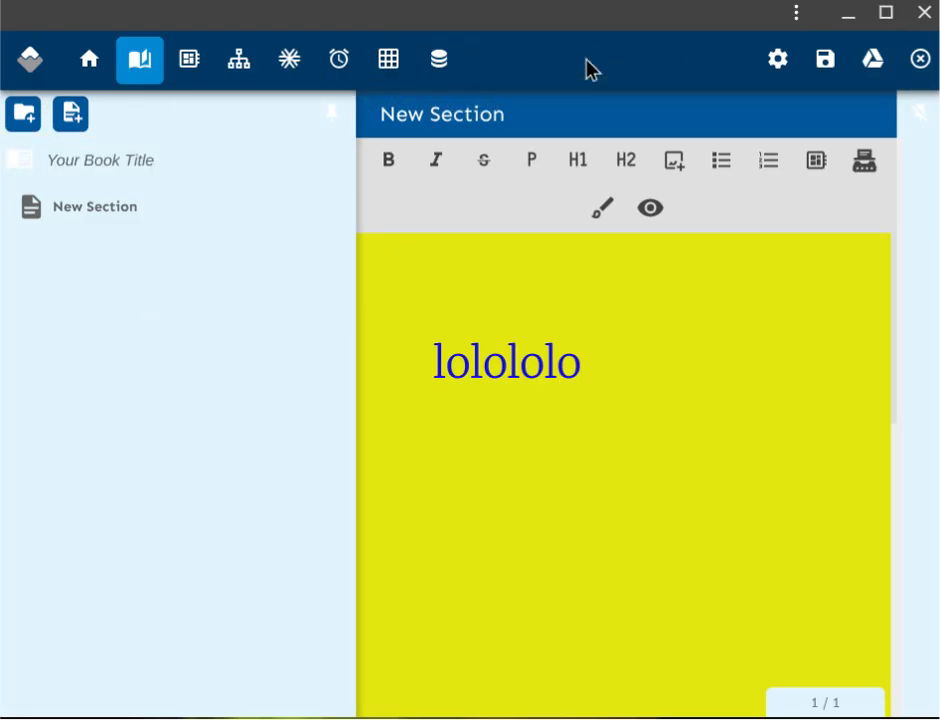
- View the available themes in the project settings and close the settings without choosing one
left_click(774, 61)
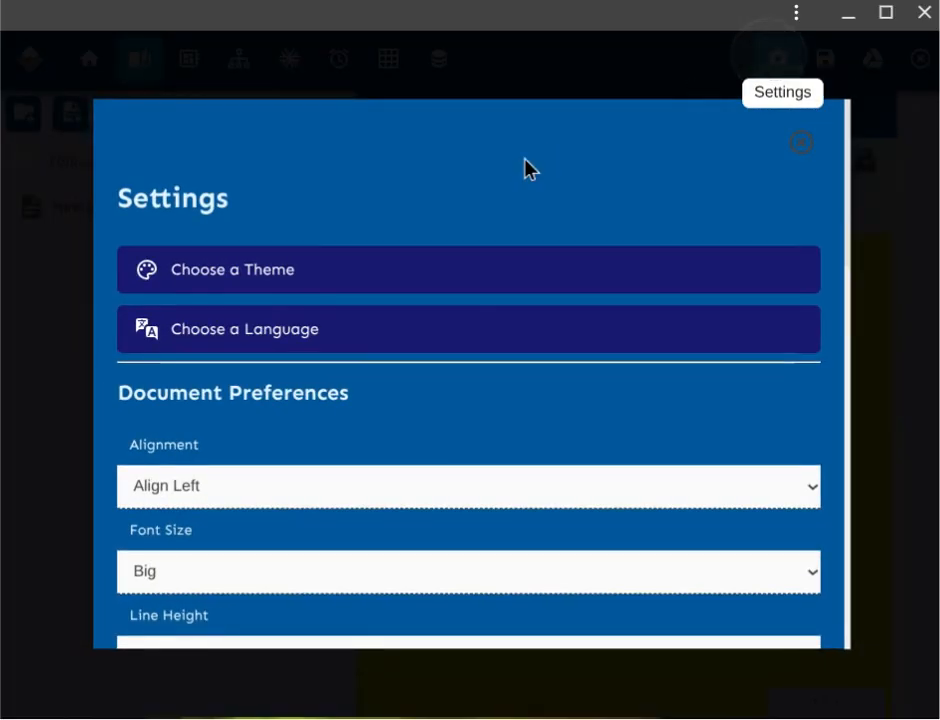
left_click(408, 287)
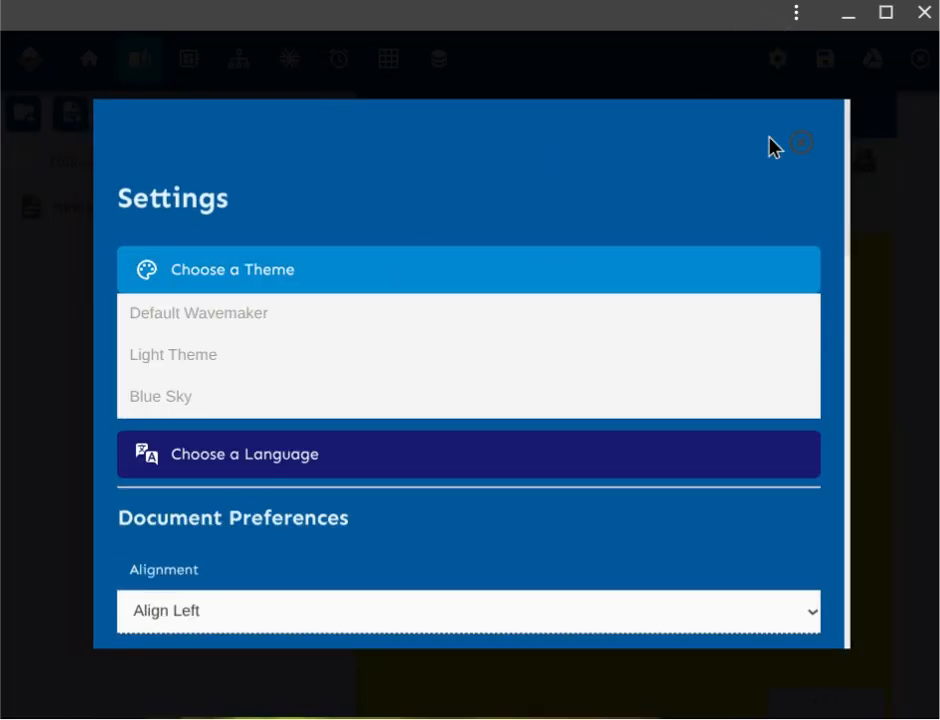
left_click(800, 145)
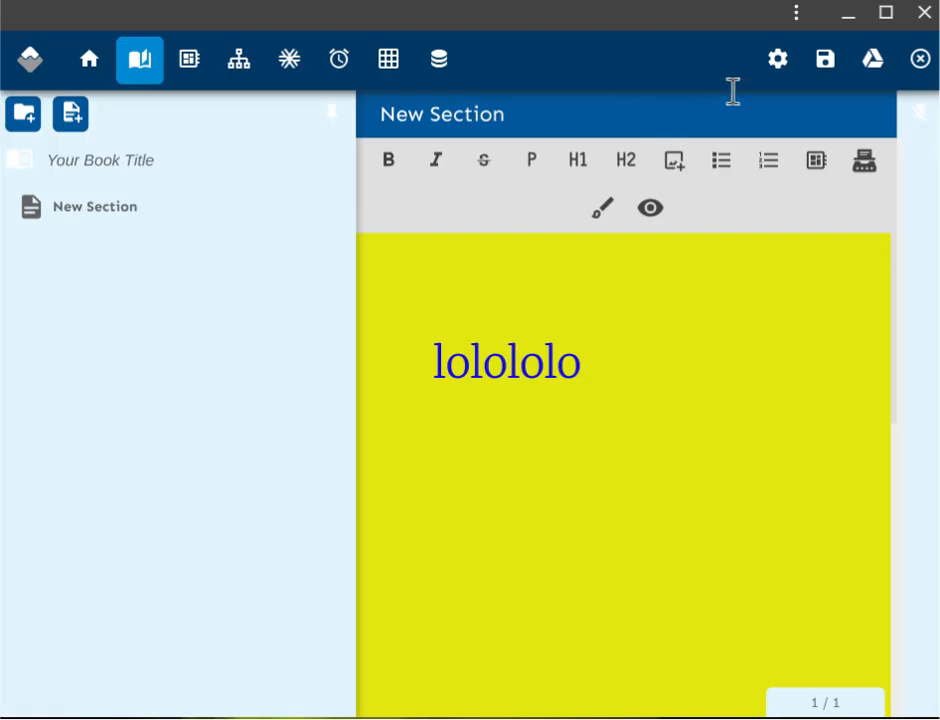
- Set the text colour in the document preferences to green, RGB 39, 196, 57, and return to the section
left_click(778, 68)
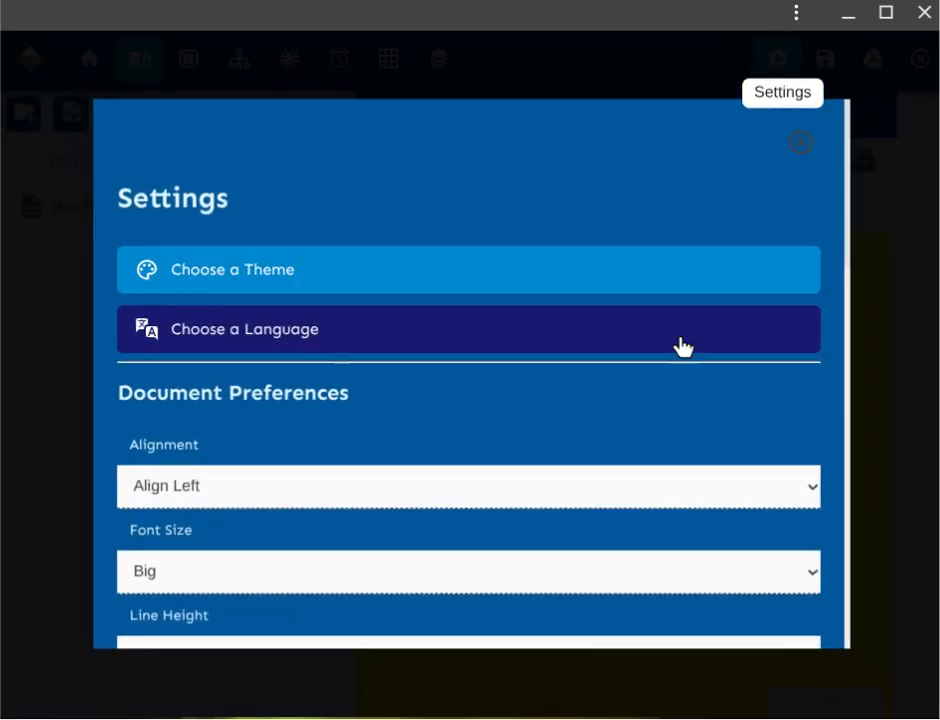
scroll(653, 401, "down", 7)
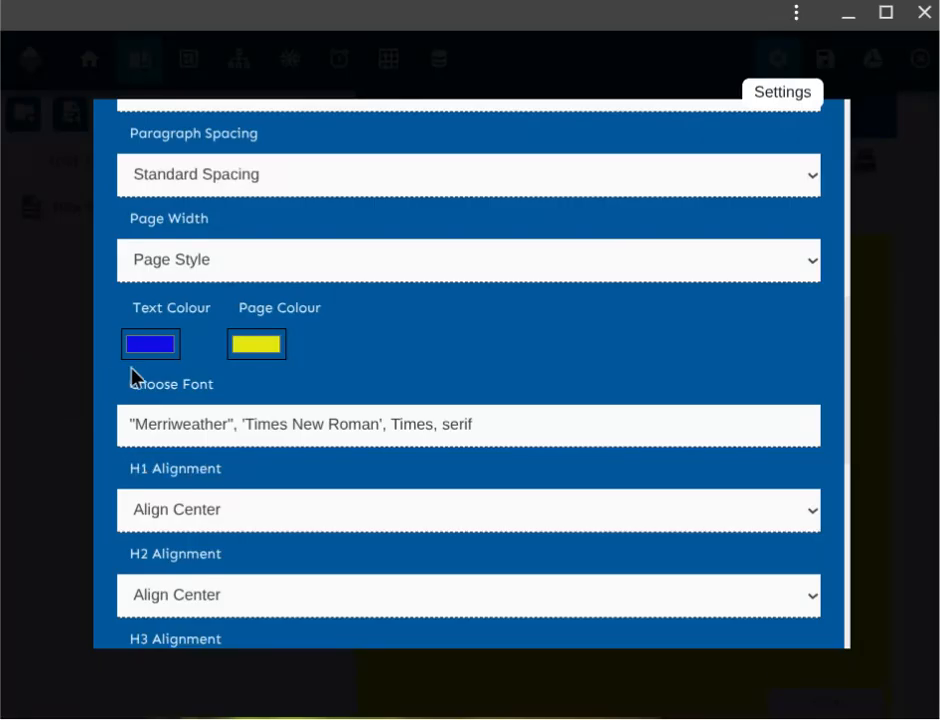
left_click(147, 350)
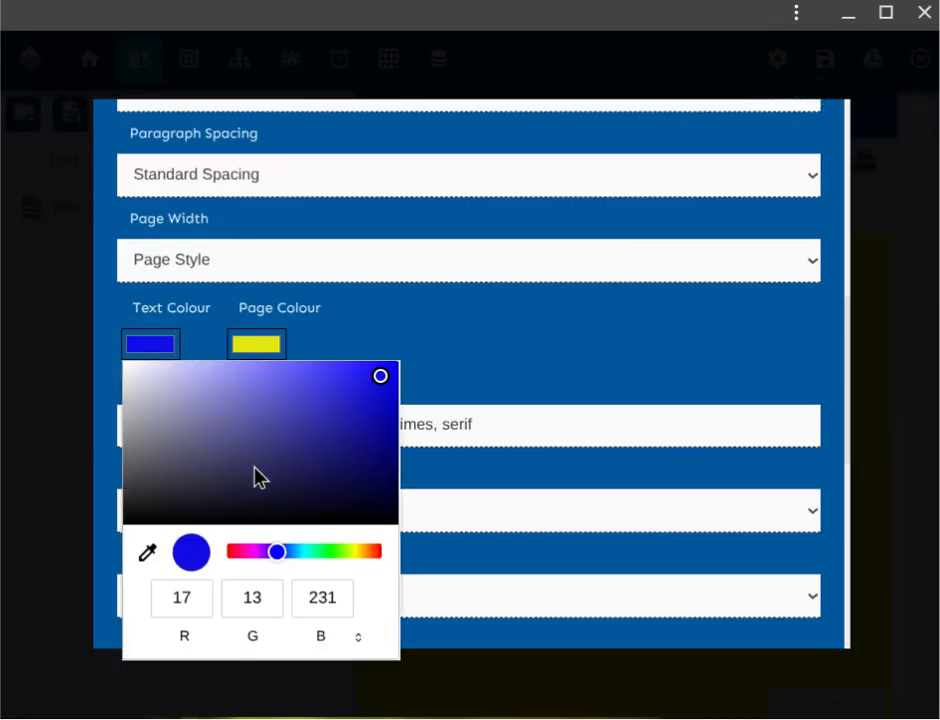
left_click(234, 552)
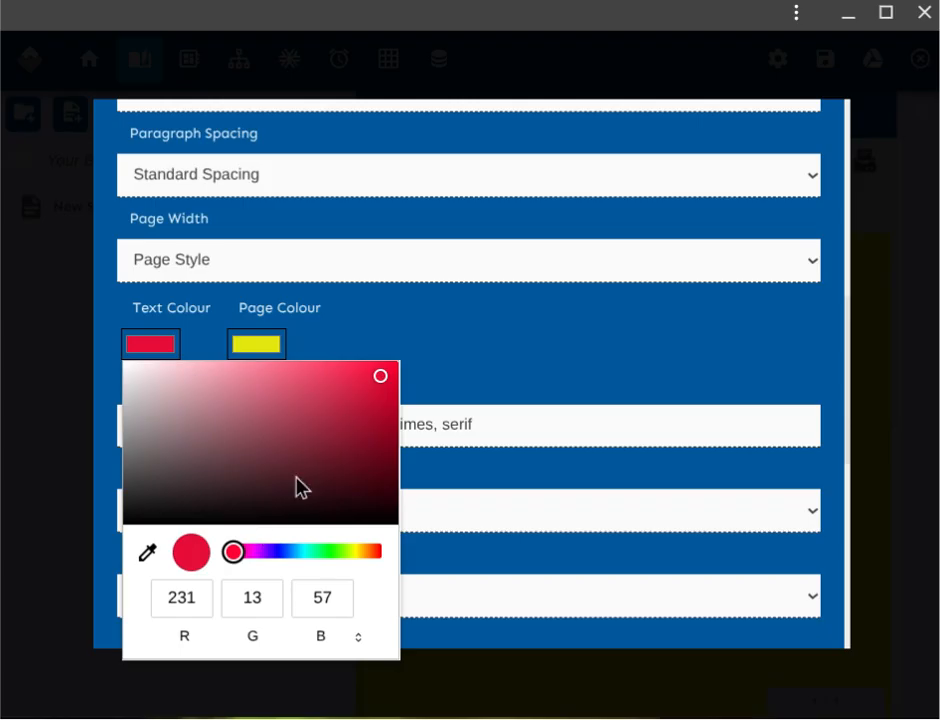
left_click(251, 554)
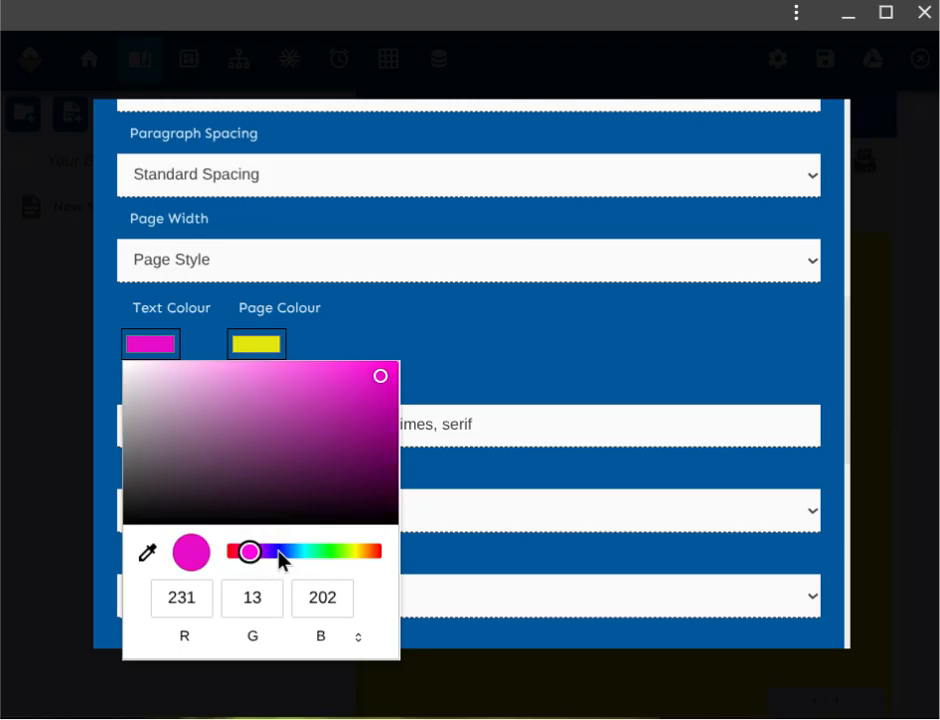
left_click_drag(277, 554, 382, 553)
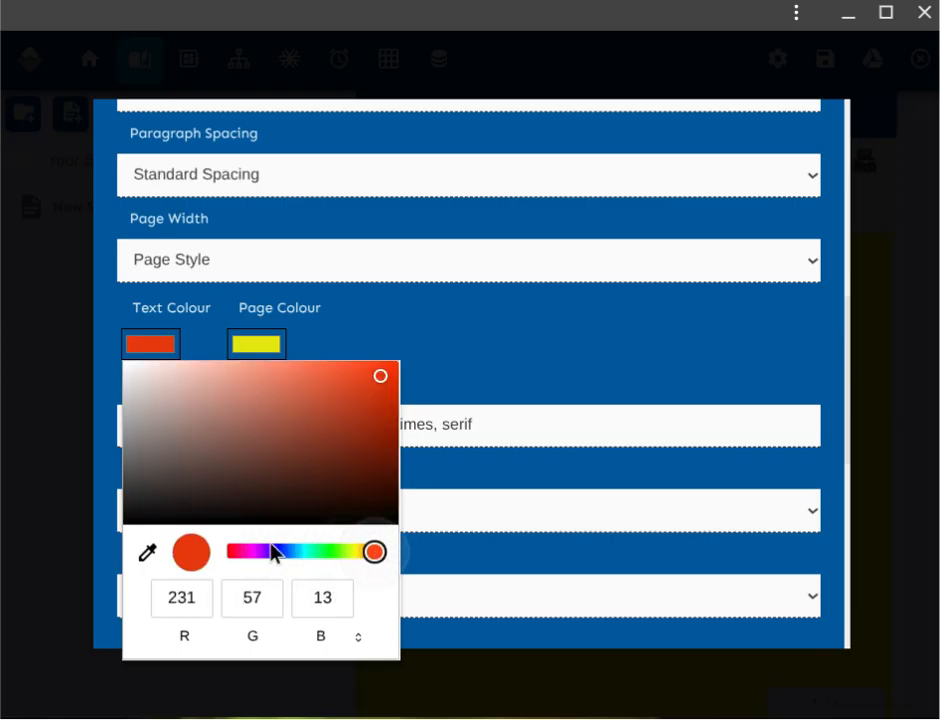
left_click_drag(237, 551, 309, 555)
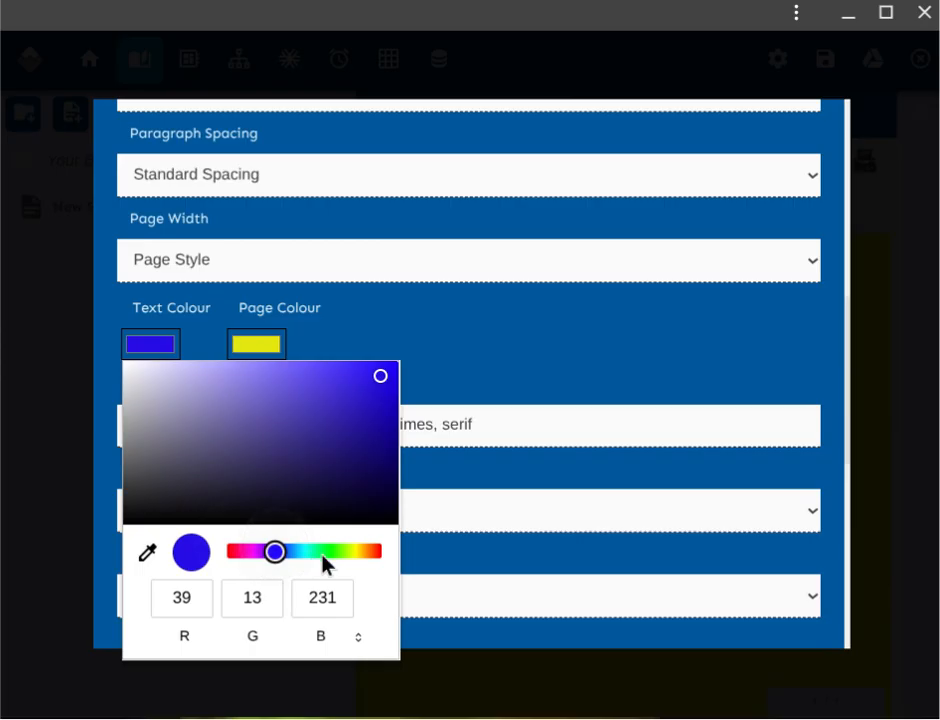
left_click(321, 553)
left_click(329, 559)
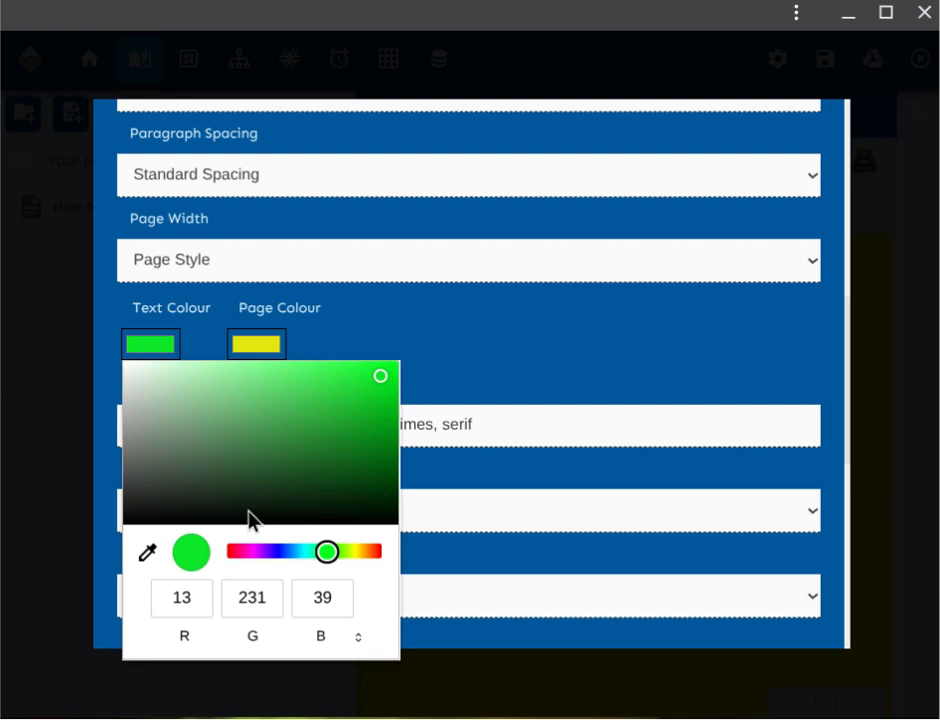
left_click(343, 401)
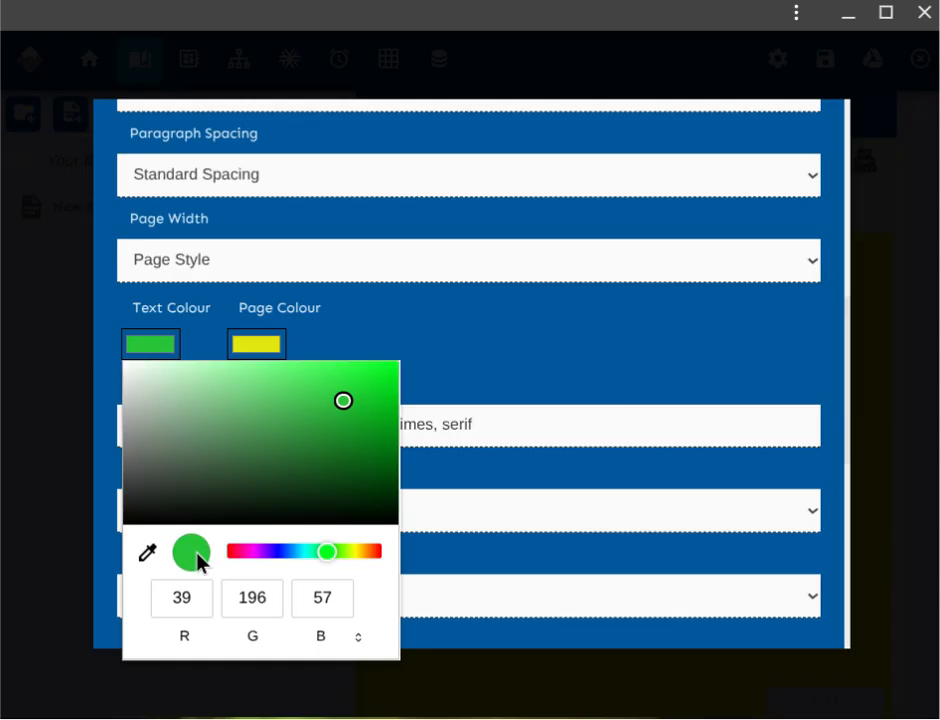
left_click(463, 355)
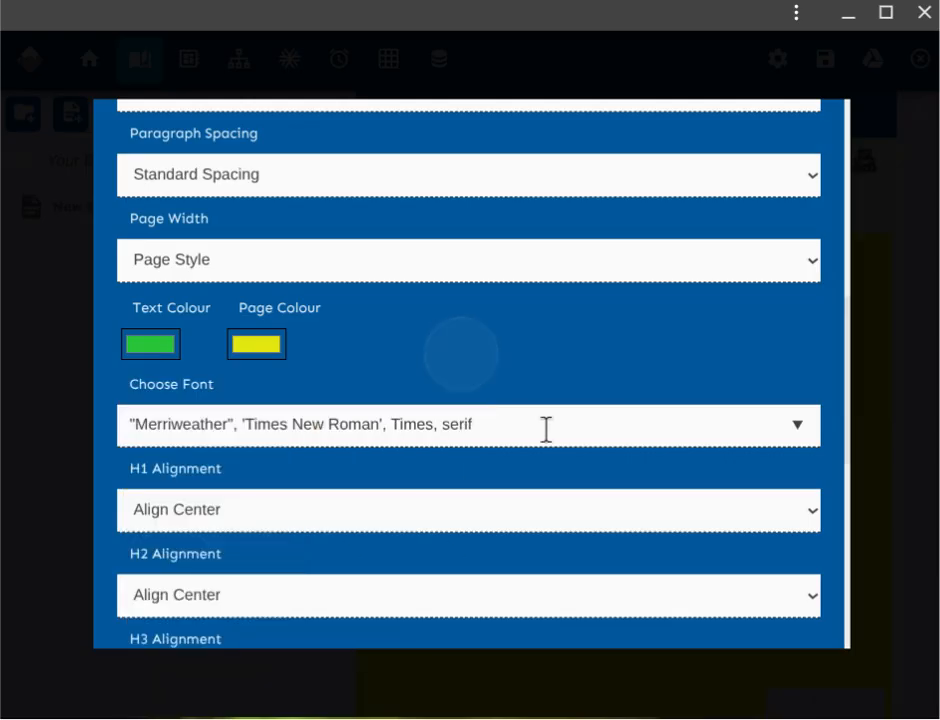
scroll(546, 429, "up", 5)
scroll(548, 429, "up", 2)
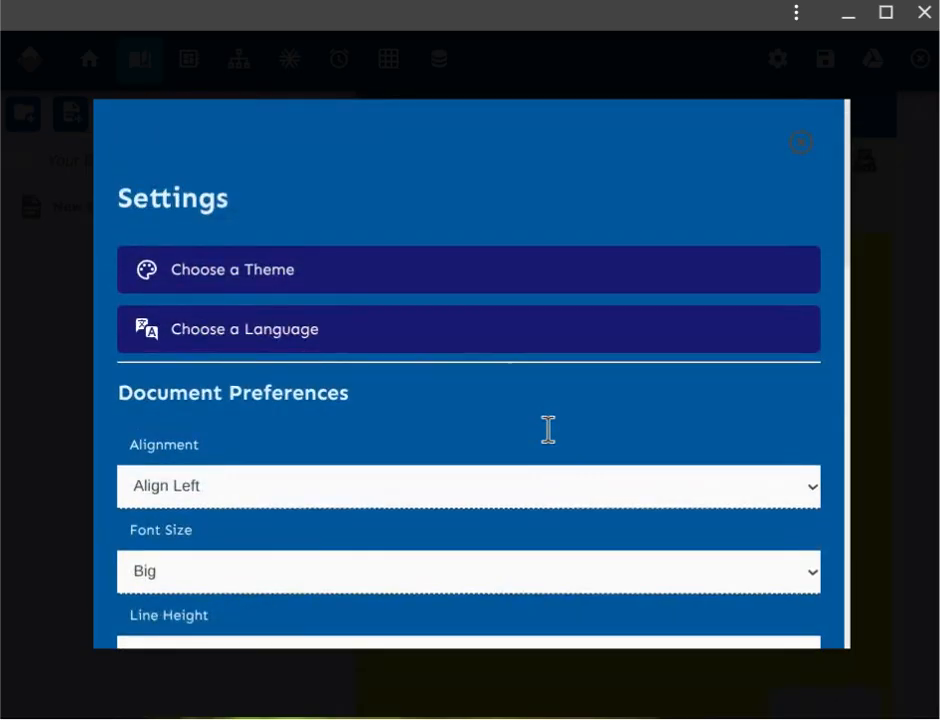
left_click(801, 146)
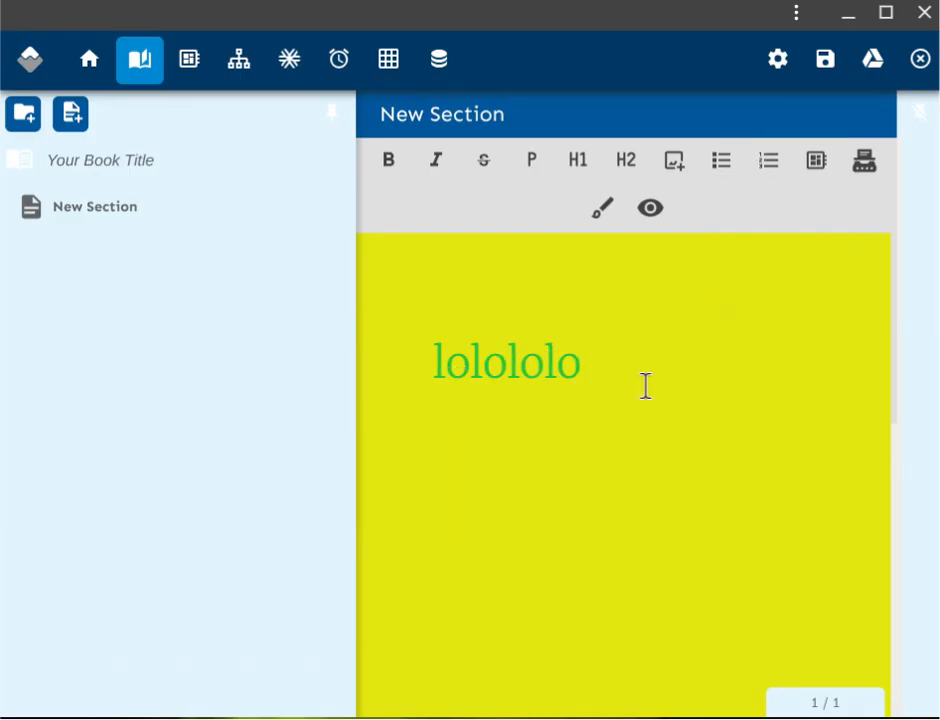
- Review the document preferences, including the page width options, and the typewriter preferences in the project settings
left_click(778, 80)
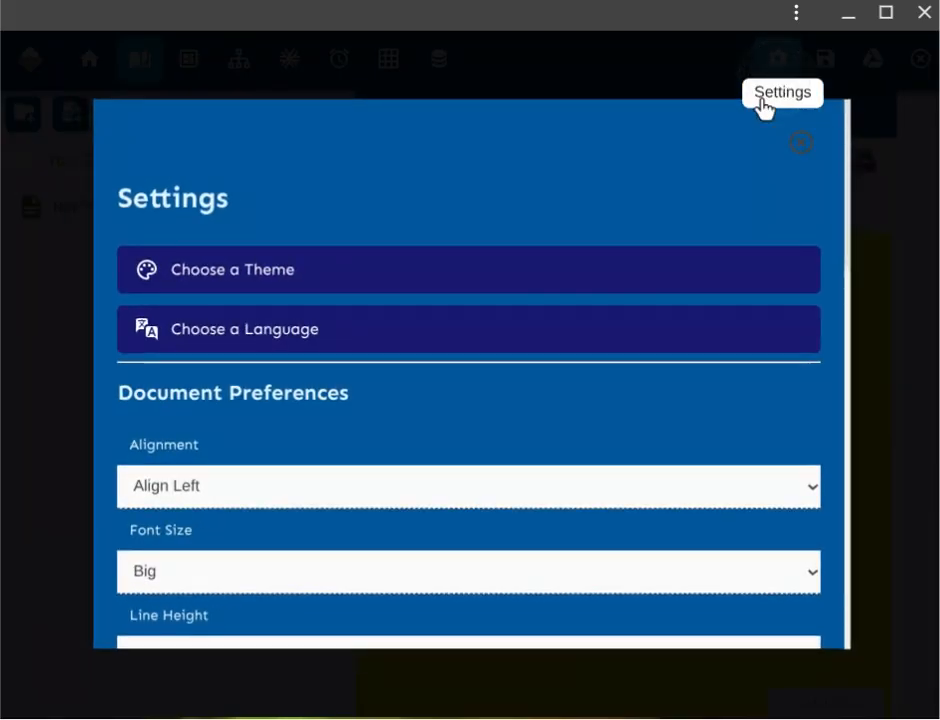
scroll(627, 392, "down", 1)
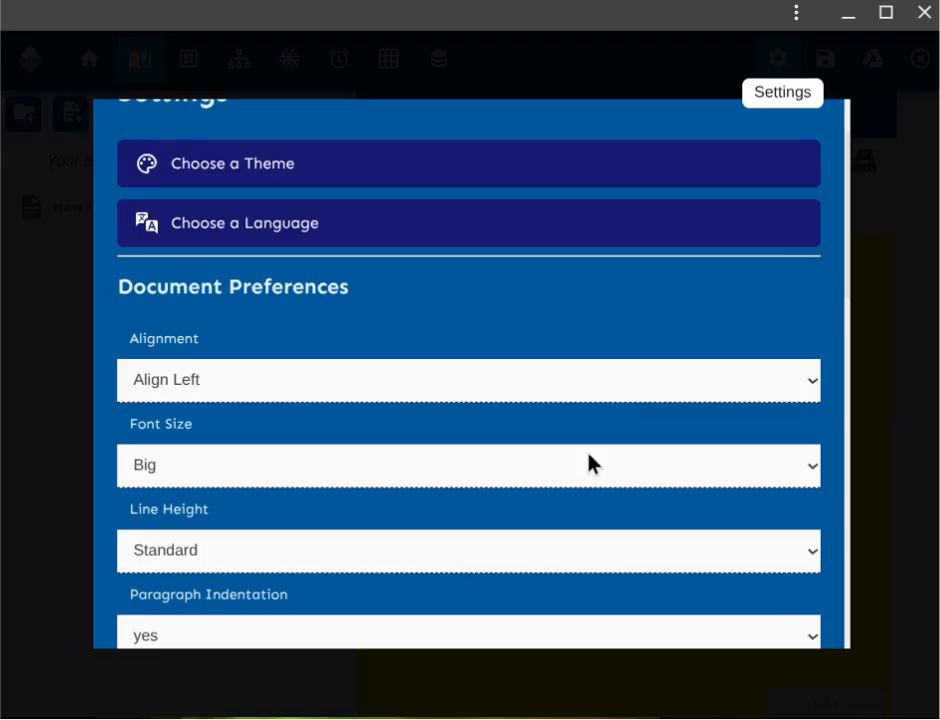
scroll(590, 462, "down", 2)
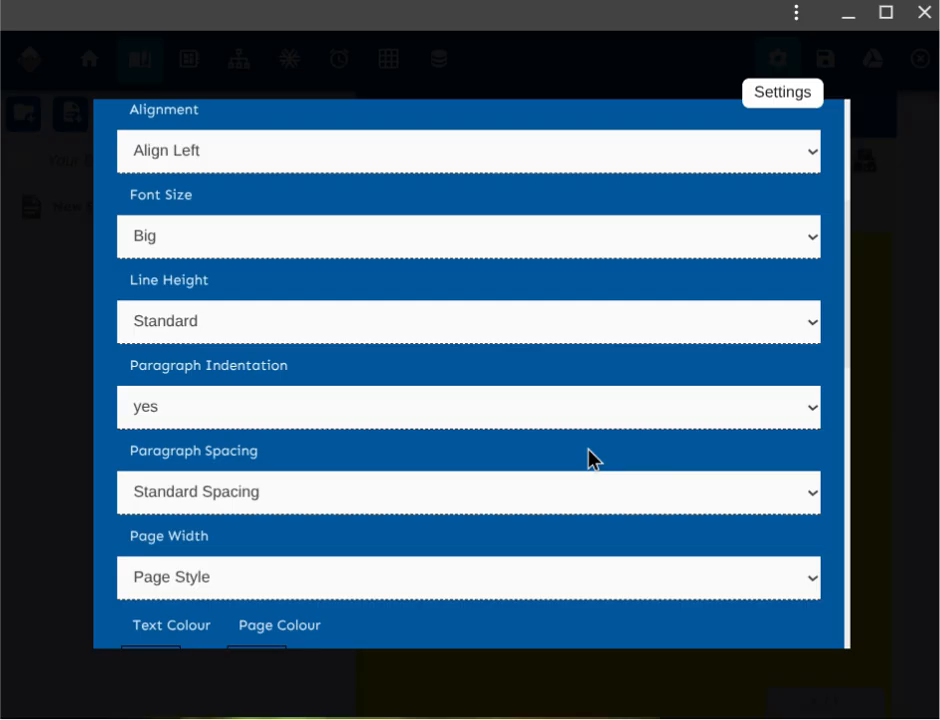
scroll(530, 485, "down", 1)
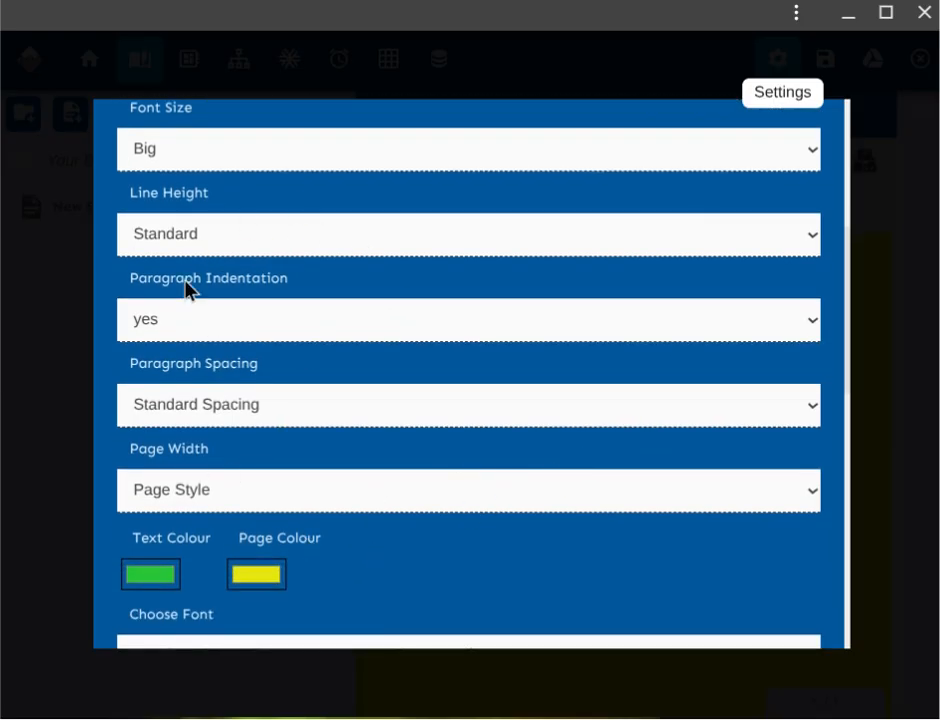
scroll(301, 434, "down", 1)
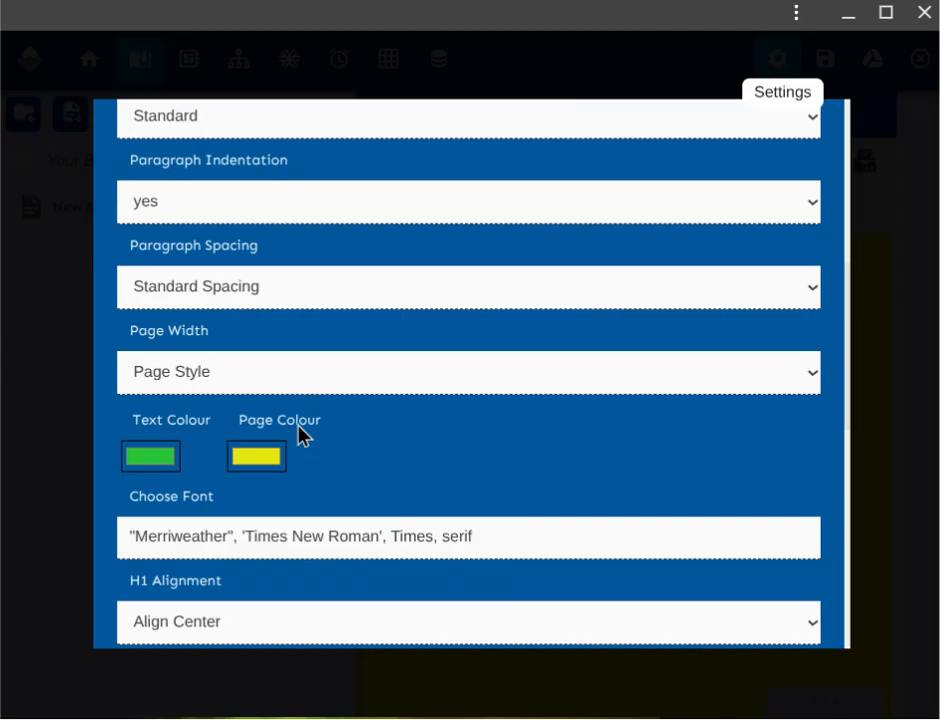
left_click(815, 376)
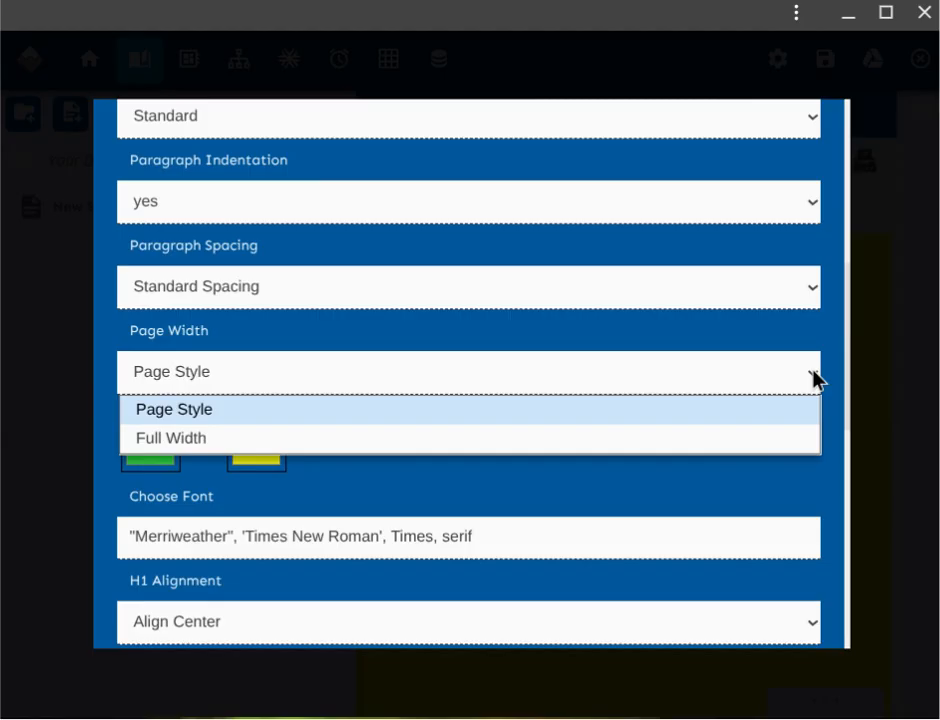
left_click(815, 376)
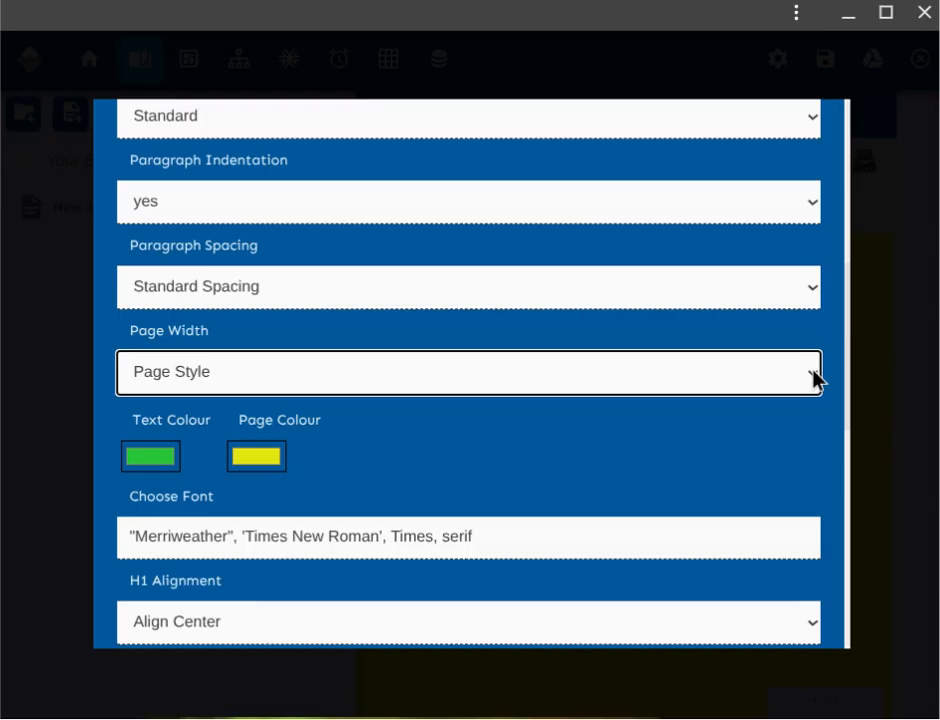
scroll(812, 378, "down", 5)
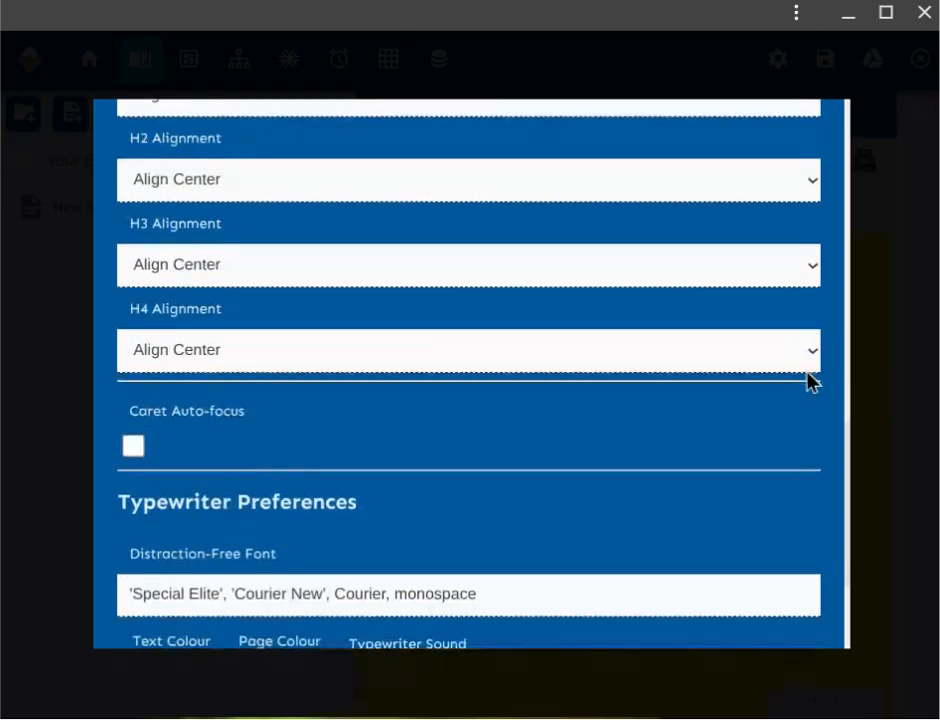
scroll(810, 381, "down", 3)
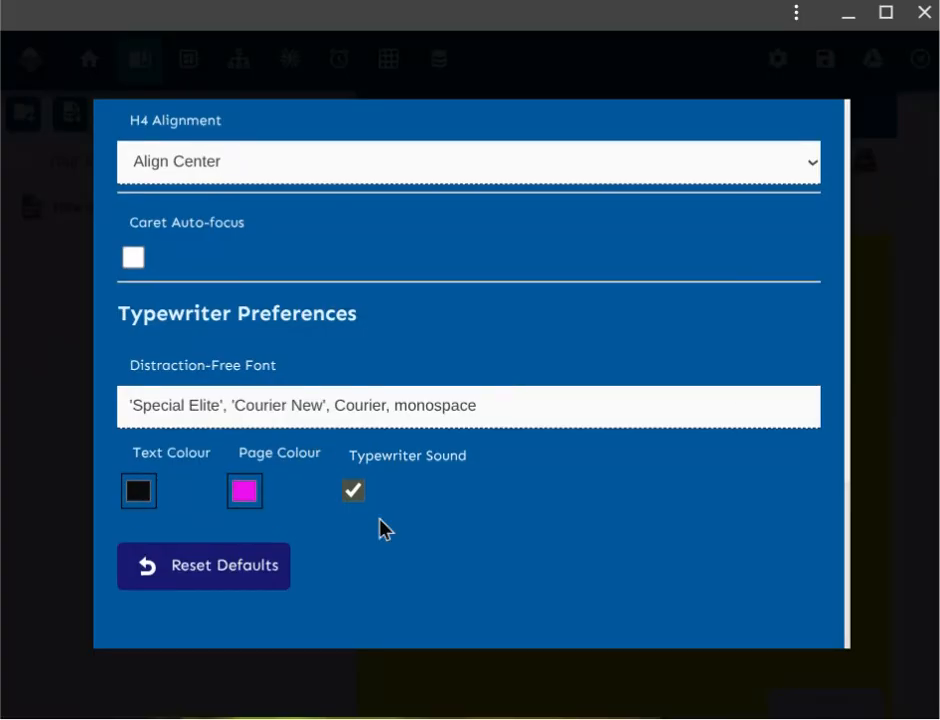
scroll(621, 552, "up", 10)
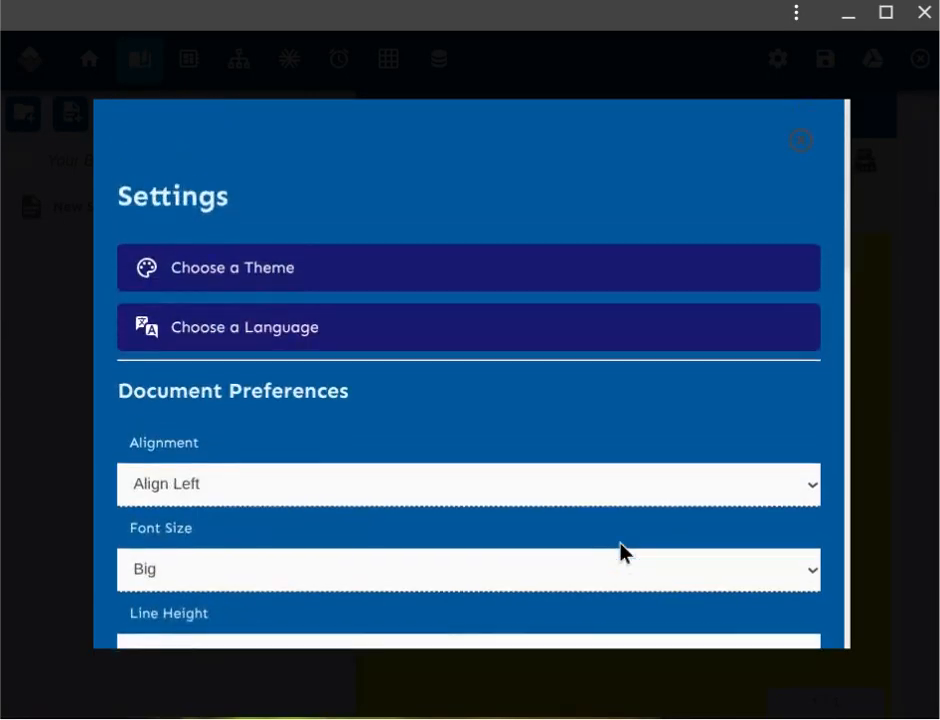
scroll(600, 588, "down", 10)
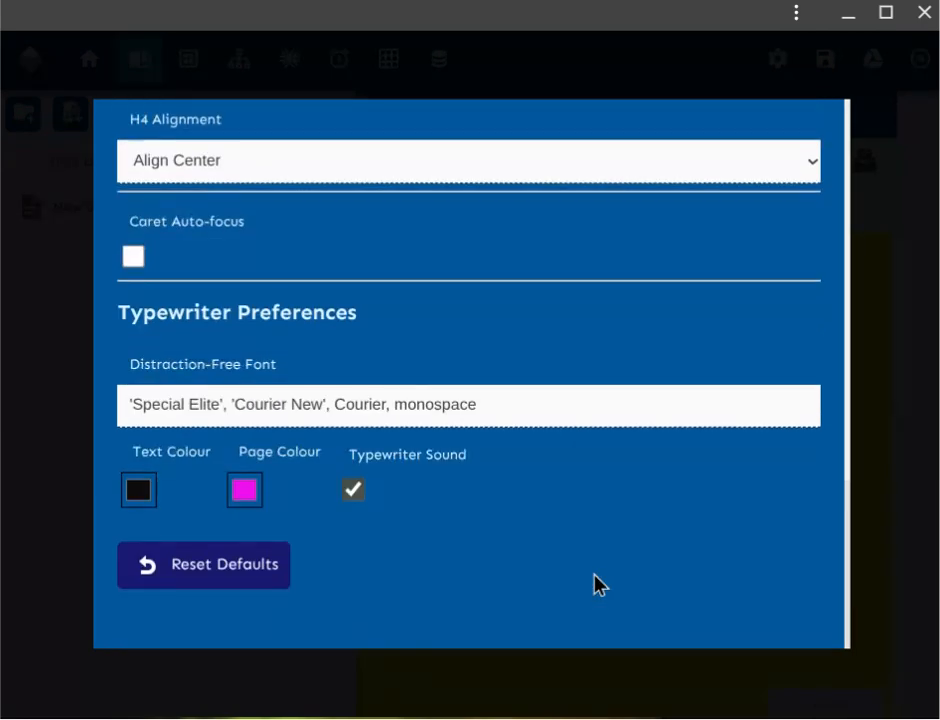
- Leave the settings, add "thehehehe" after the section's existing text in the typewriter view, and return to the normal editor
scroll(596, 566, "up", 10)
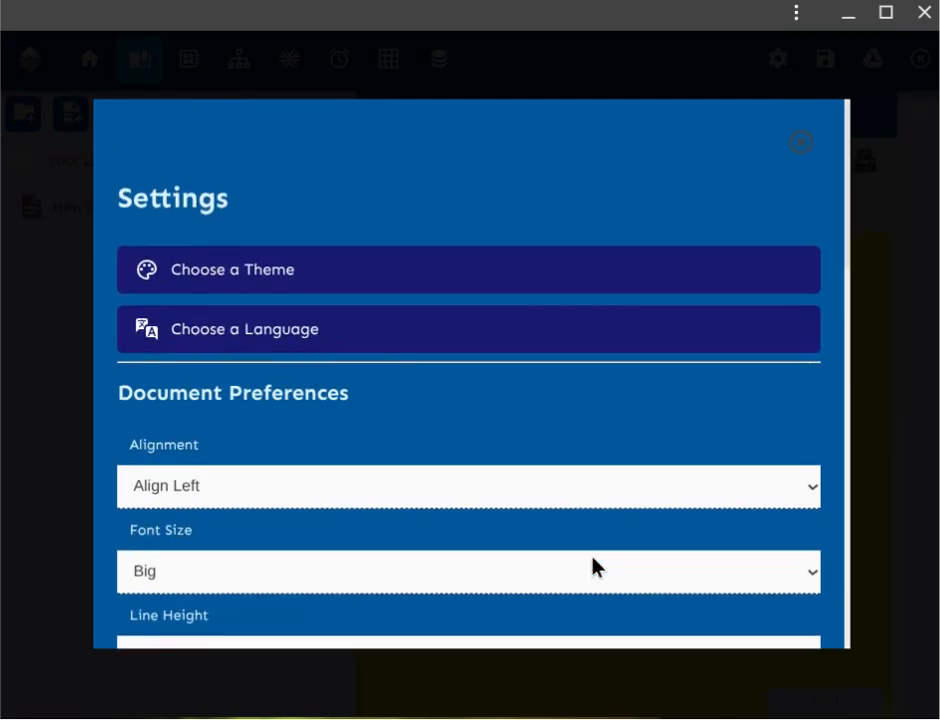
left_click(802, 145)
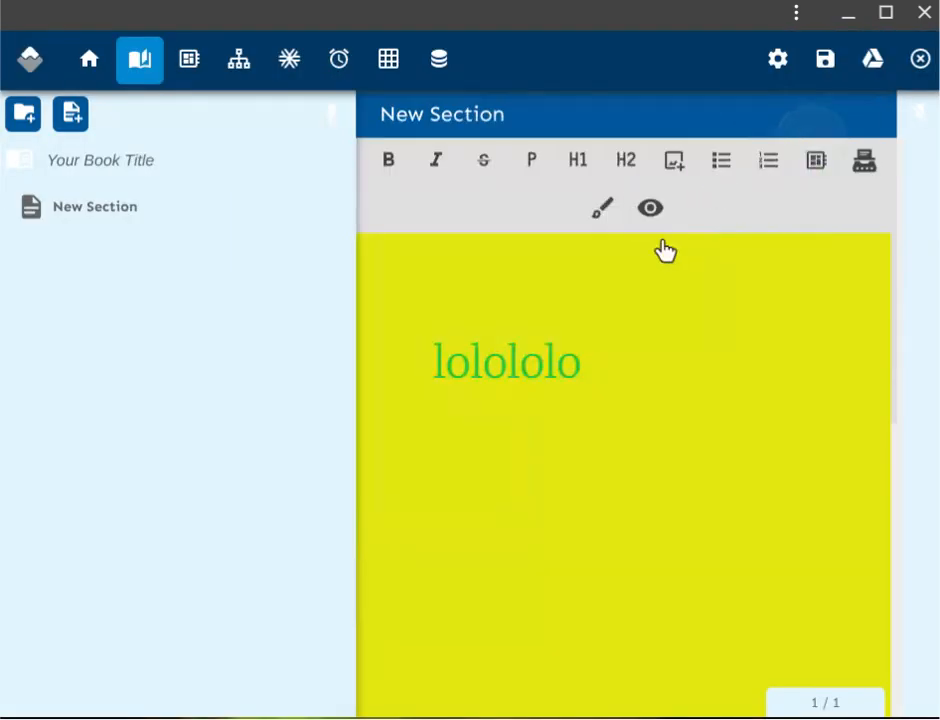
left_click(864, 175)
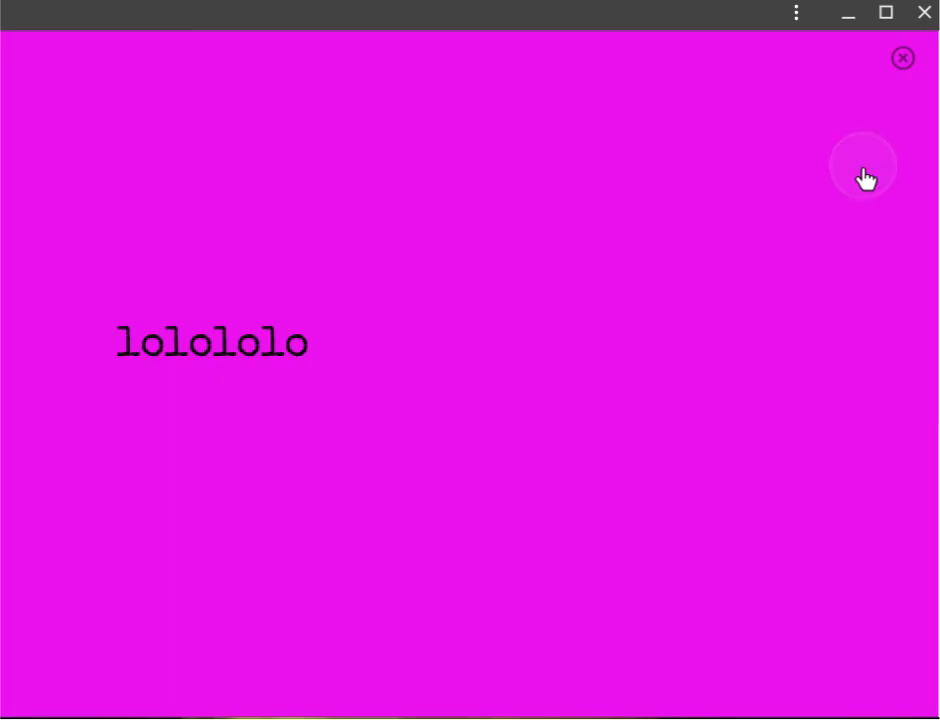
left_click(546, 354)
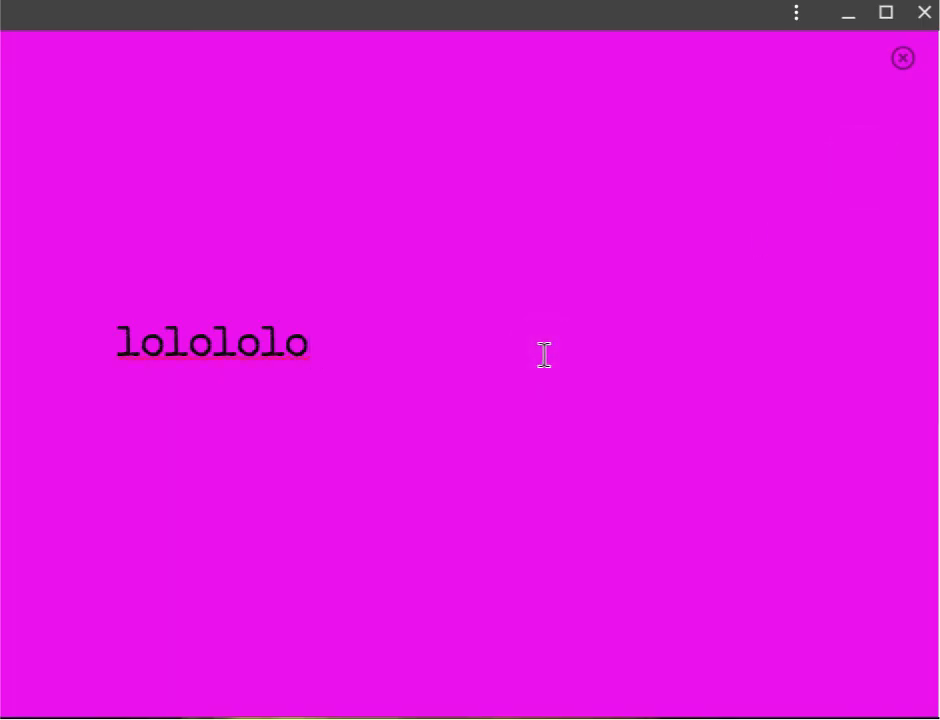
type("thehehehe")
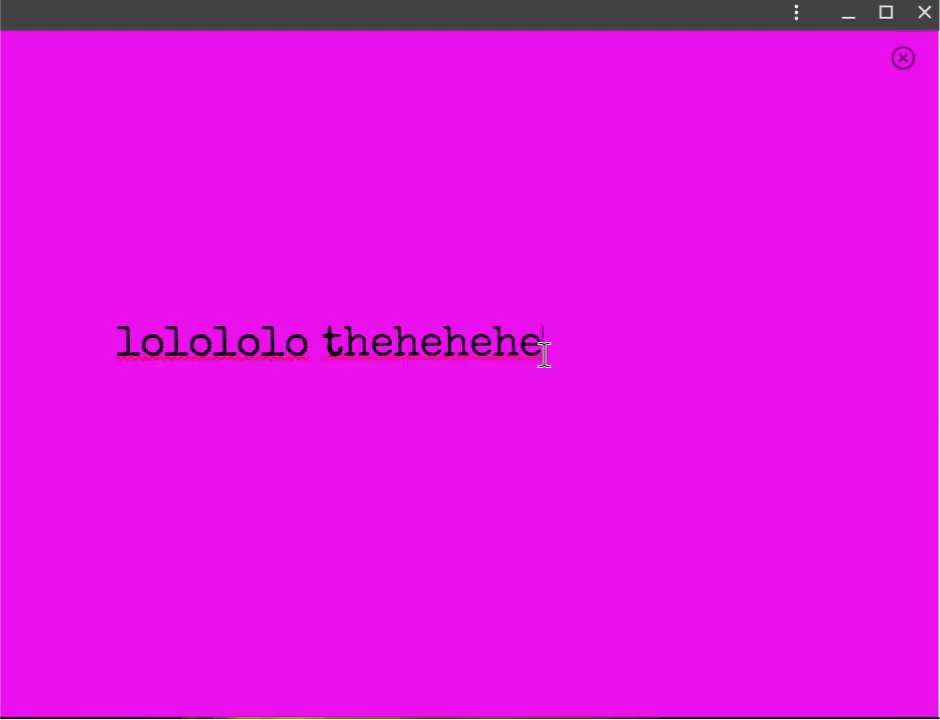
left_click(904, 60)
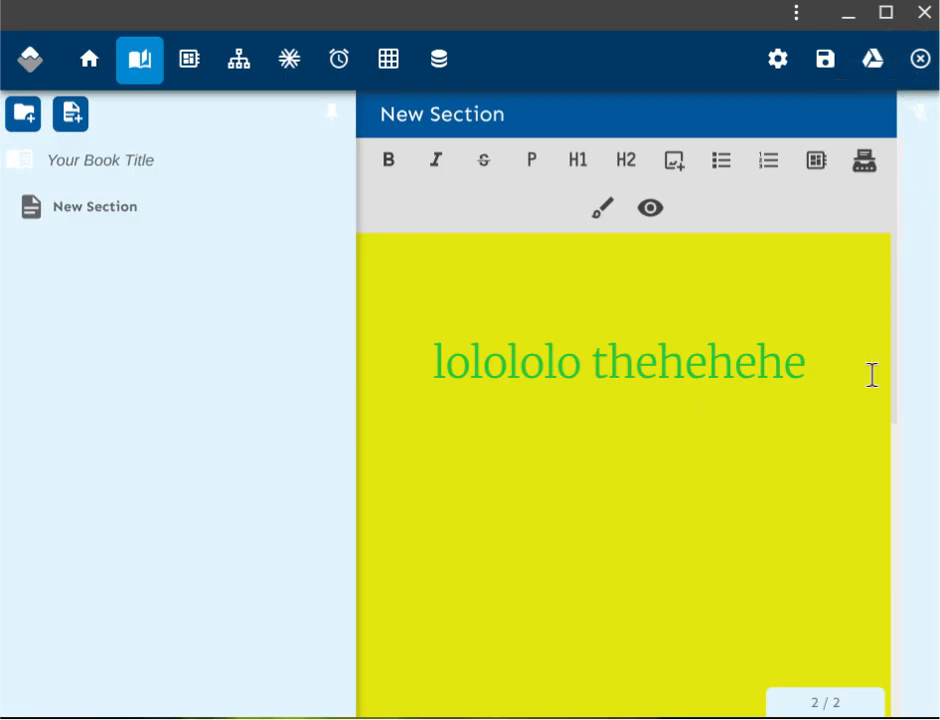
- Add a second line reading "thththt" below the section's text in the normal editor
left_click(835, 379)
key("Return")
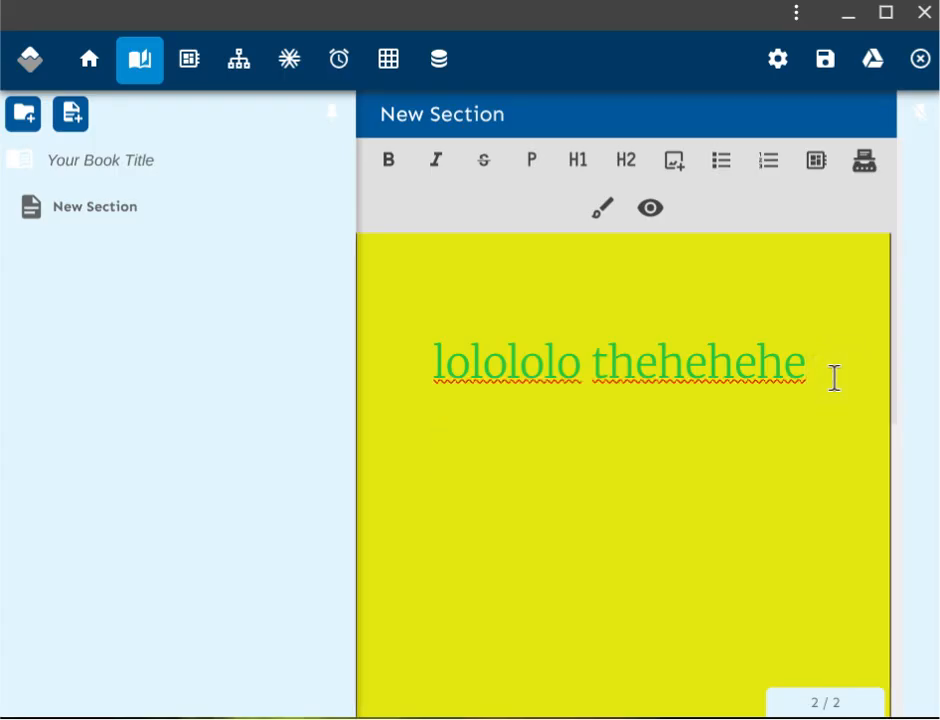
type("thththt")
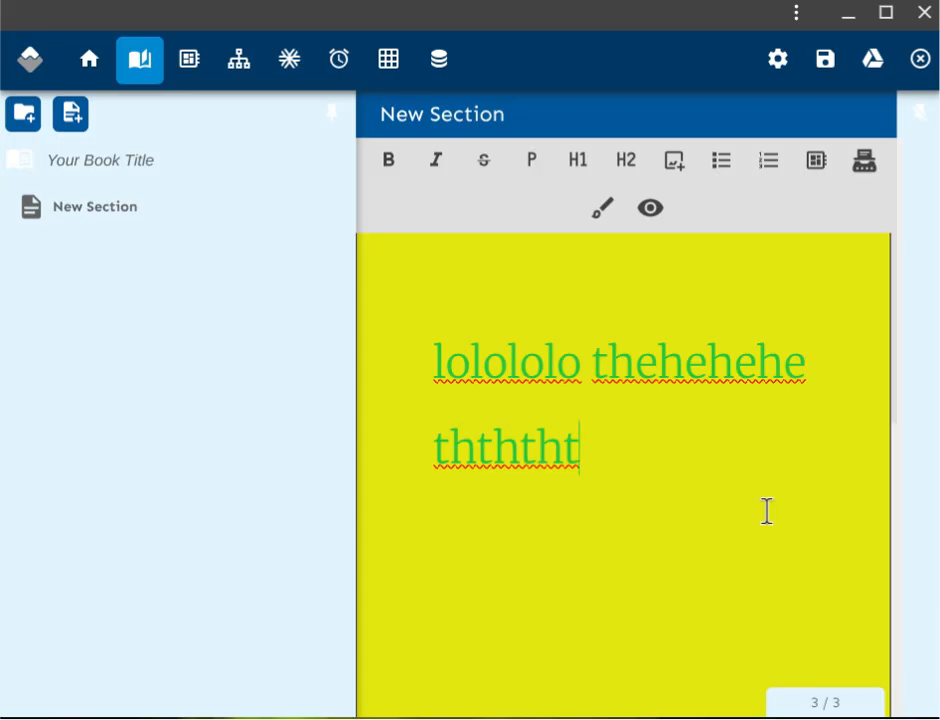
- Return to the project home and close the "color test 2" project, clearing the database
left_click(84, 76)
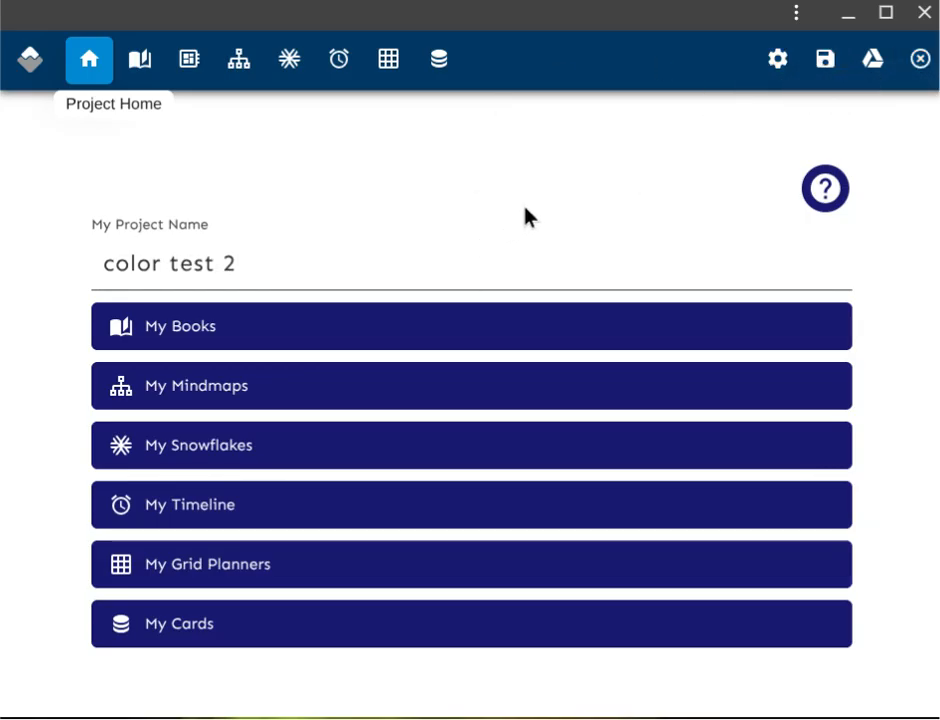
left_click(918, 64)
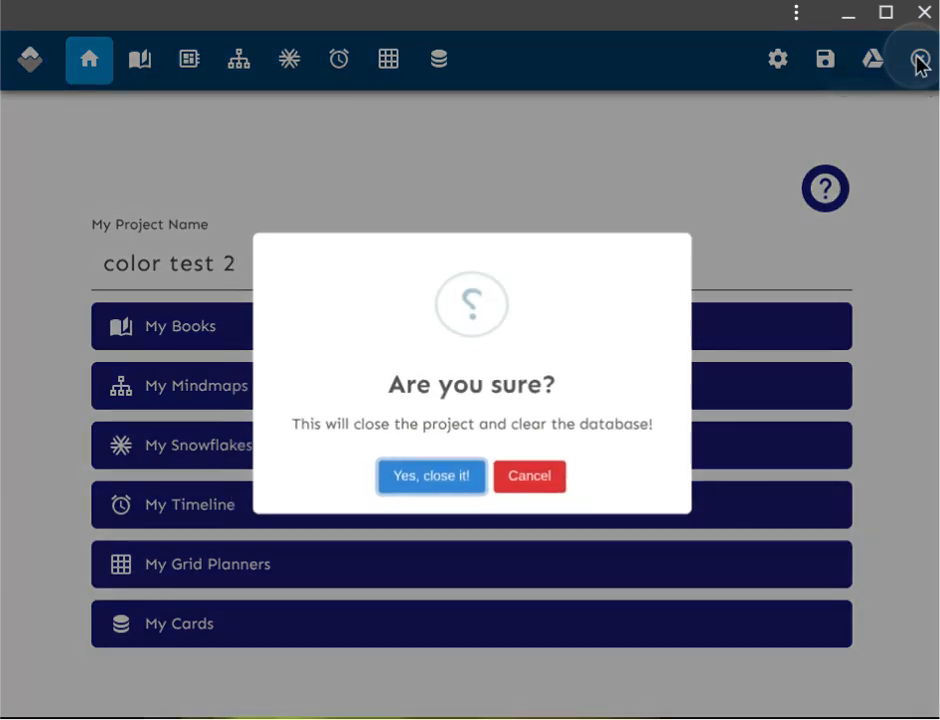
left_click(432, 483)
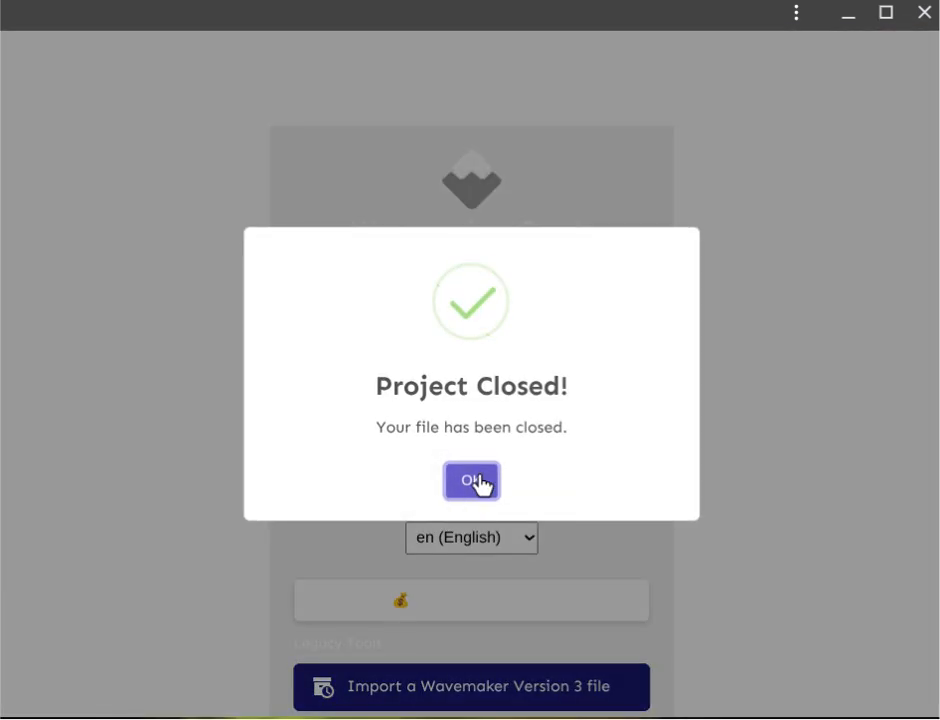
left_click(482, 482)
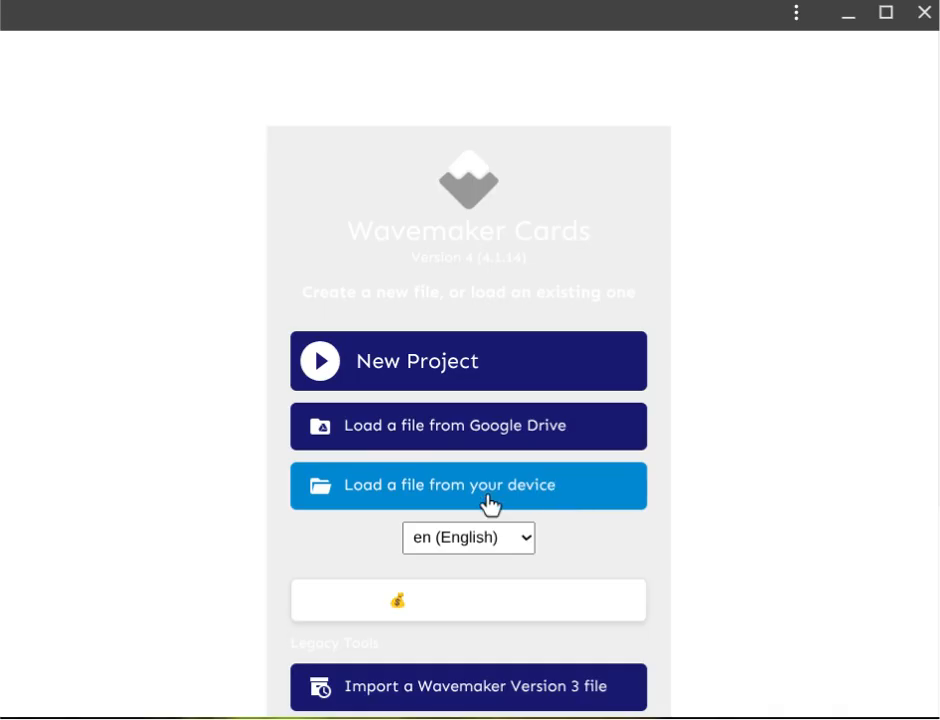
- Load the saved color-test-1 project file from the device's Downloads folder
left_click(484, 490)
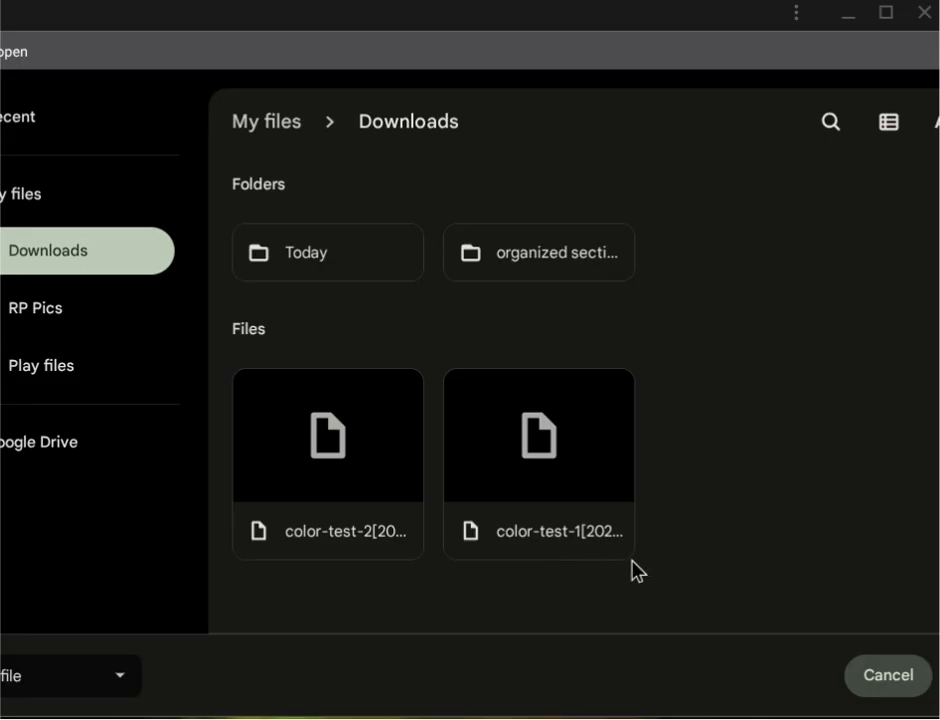
left_click(575, 510)
left_click(938, 671)
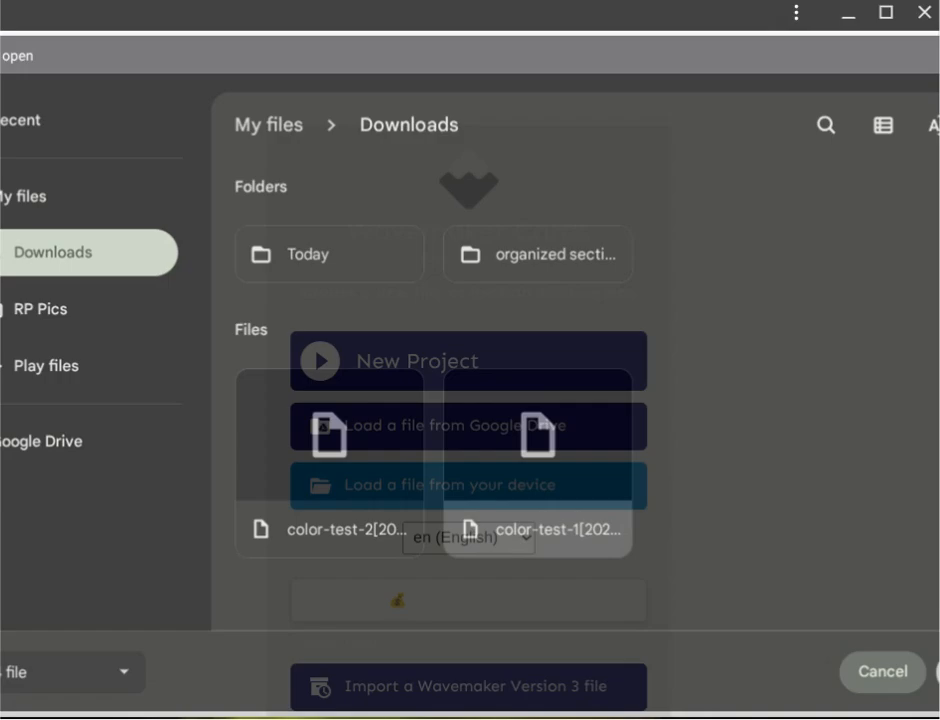